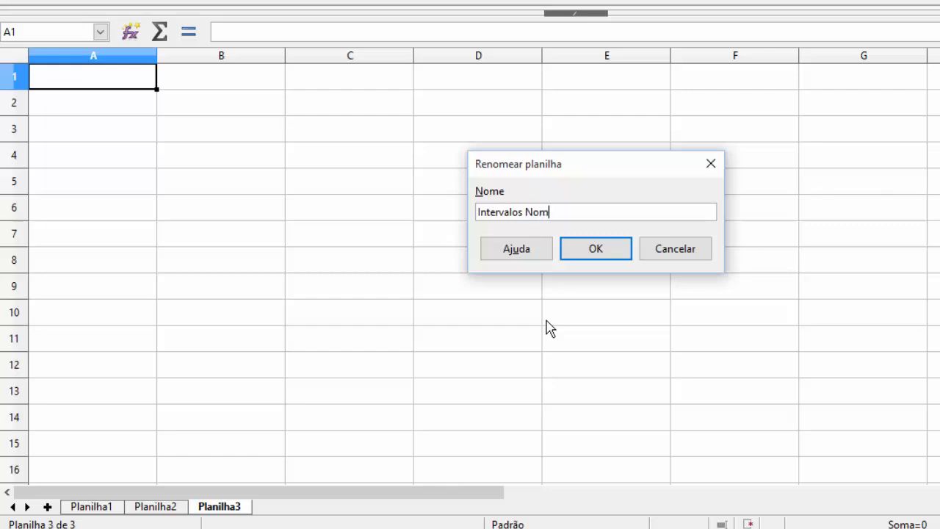
- Rename the third sheet as Intervalos Nomeados and set its tab colour to golden yellow
{"action": "key", "text": "Return"}
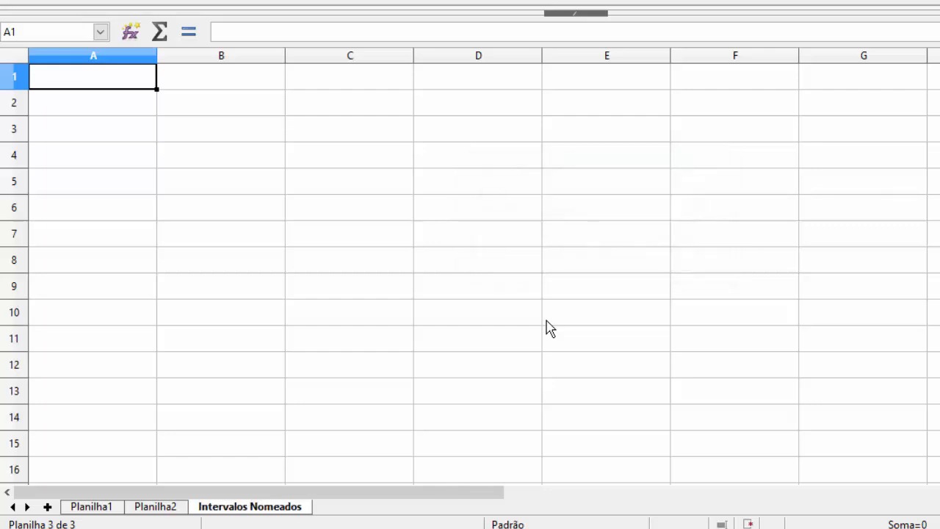
{"action": "right_click", "coordinate": [247, 507]}
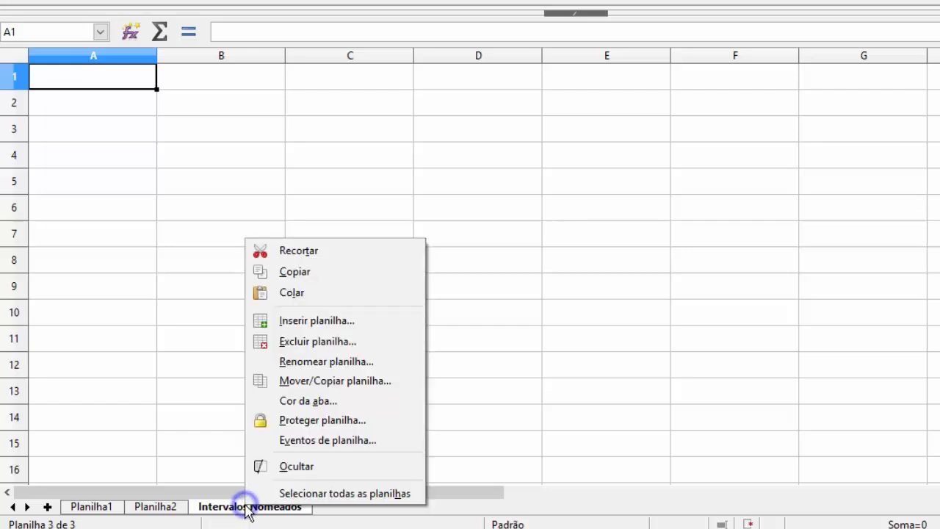
{"action": "left_click", "coordinate": [321, 405]}
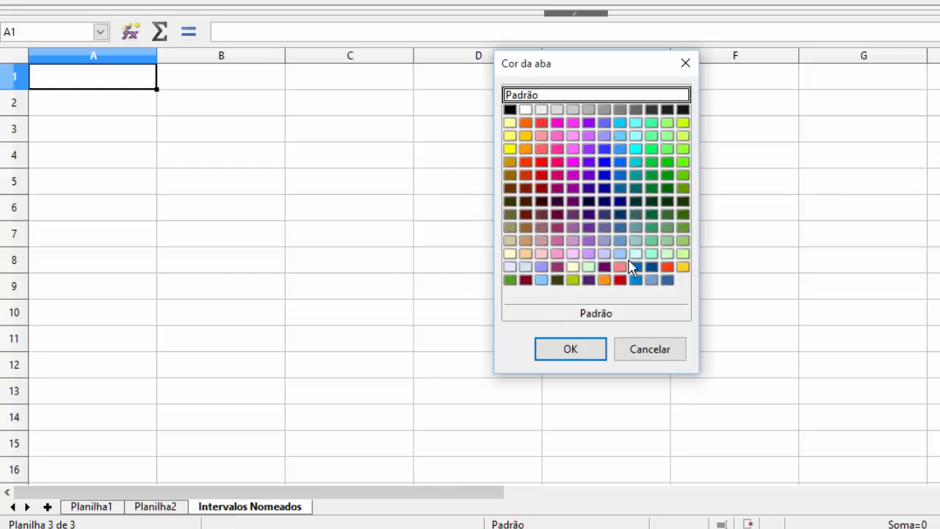
{"action": "left_click", "coordinate": [682, 266]}
{"action": "left_click", "coordinate": [593, 349]}
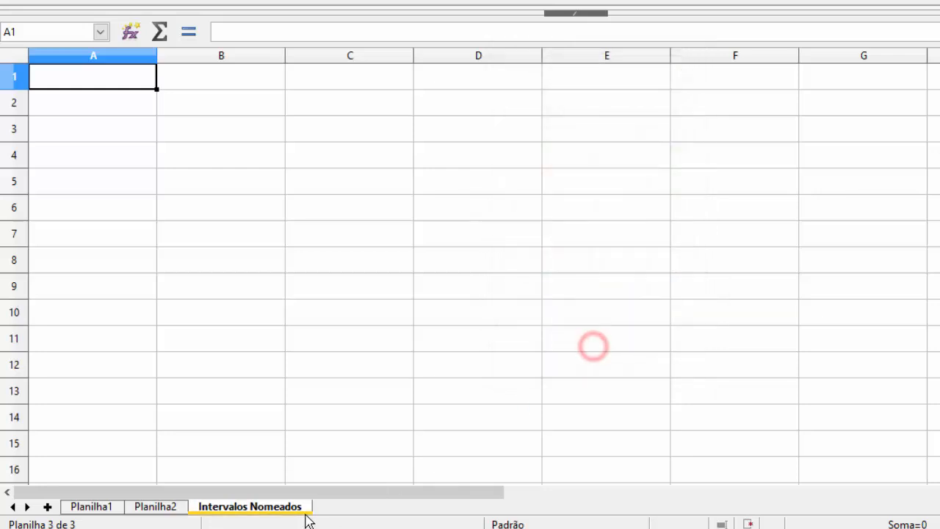
- Enter the value 10 in each cell from A1 to A8
{"action": "left_click", "coordinate": [294, 367]}
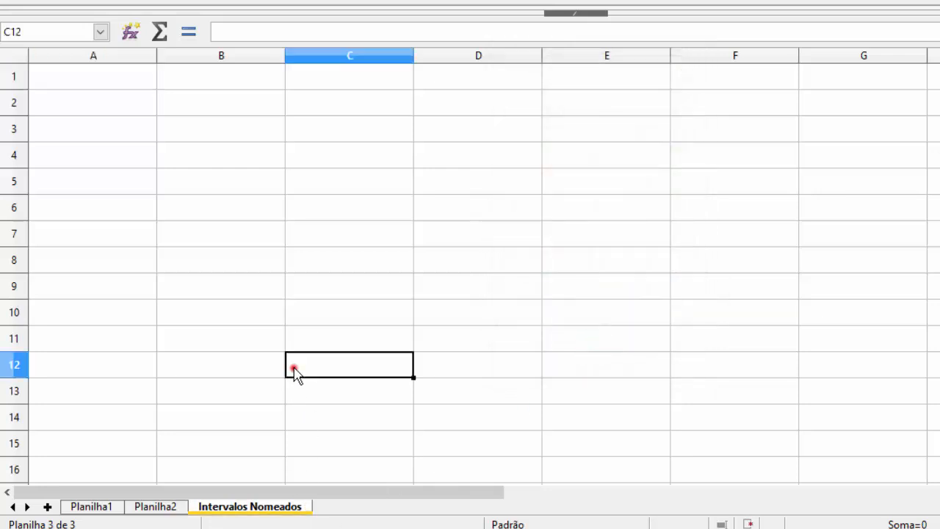
{"action": "left_click", "coordinate": [222, 196]}
{"action": "left_click", "coordinate": [125, 115]}
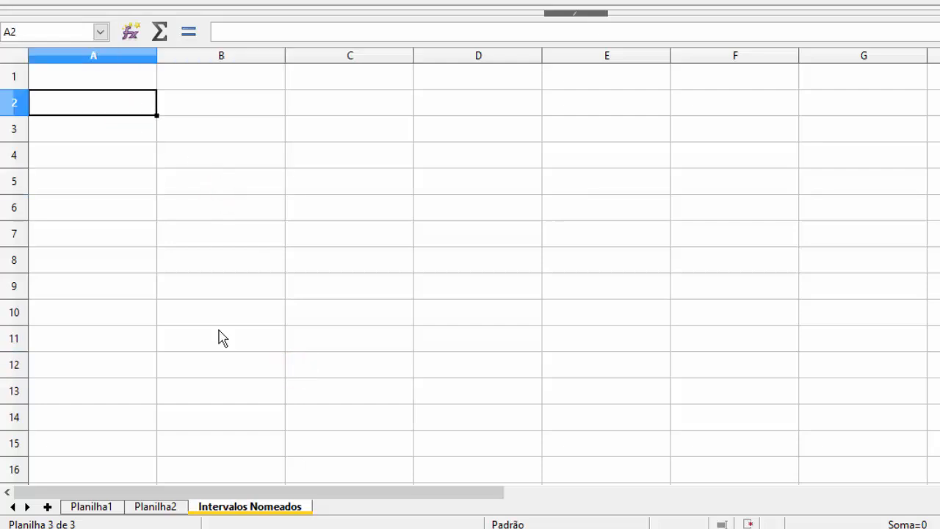
{"action": "key", "text": "Up"}
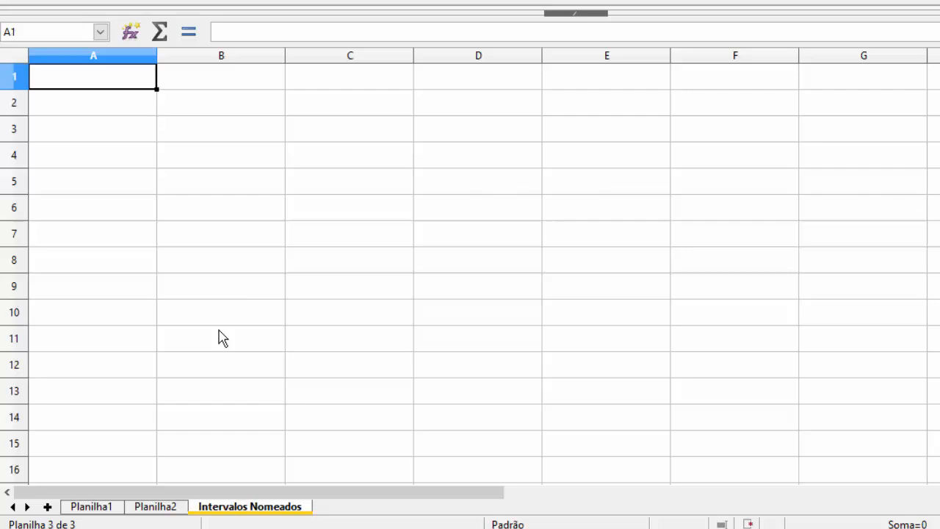
{"action": "type", "text": "10"}
{"action": "key", "text": "Return"}
{"action": "type", "text": "10"}
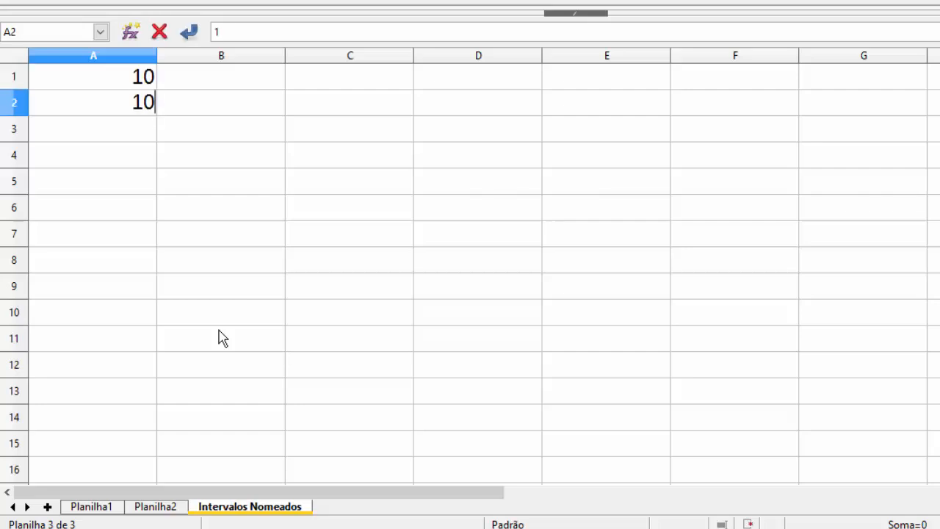
{"action": "key", "text": "Return"}
{"action": "type", "text": "10"}
{"action": "key", "text": "Return"}
{"action": "type", "text": "10"}
{"action": "key", "text": "Return"}
{"action": "type", "text": "10"}
{"action": "key", "text": "Return"}
{"action": "type", "text": "10"}
{"action": "key", "text": "Return"}
{"action": "type", "text": "10"}
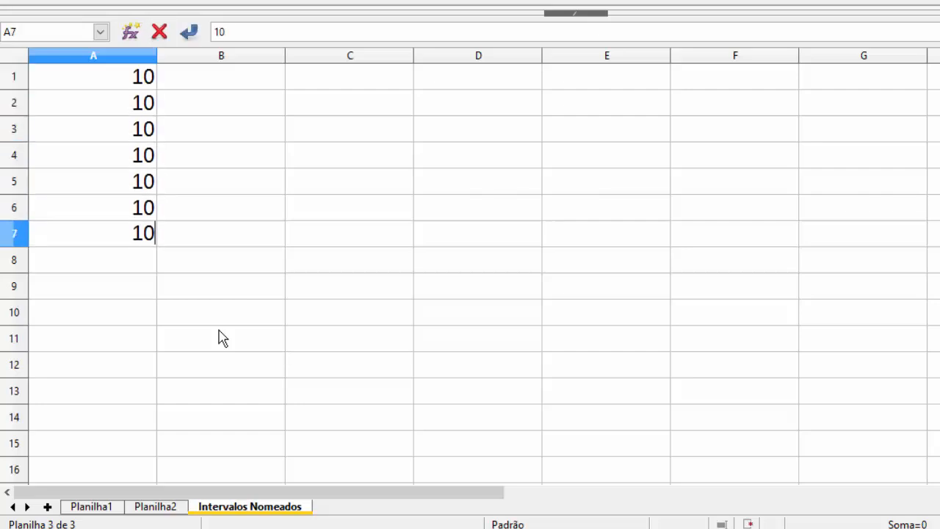
{"action": "key", "text": "Return"}
{"action": "type", "text": "10"}
{"action": "key", "text": "Return"}
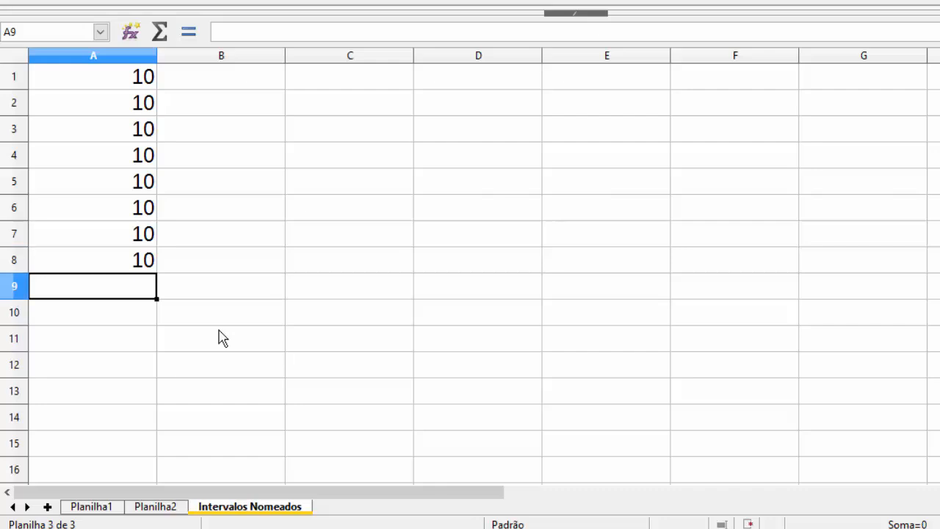
- Sum the range A1:A8 in cell A9 with the SOMA function
{"action": "type", "text": "=soma("}
{"action": "key", "text": "Up"}
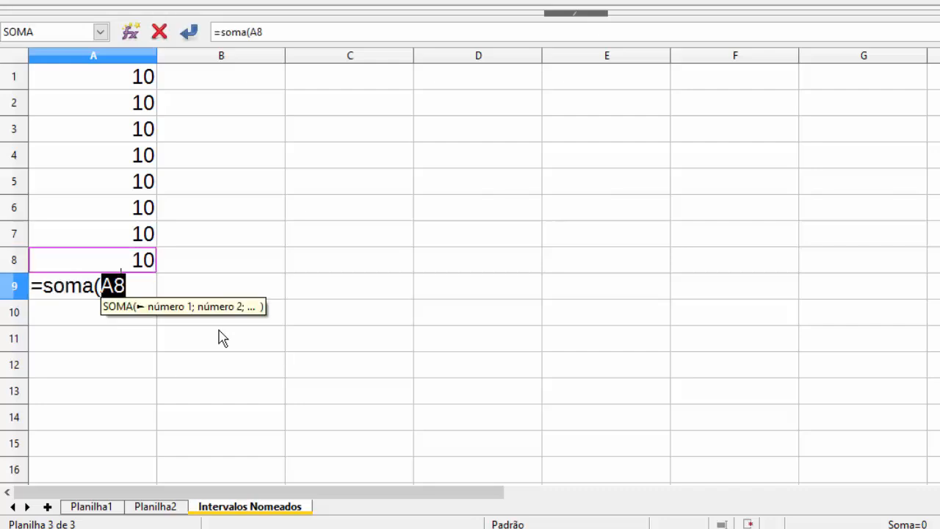
{"action": "key", "text": "shift+Up"}
{"action": "key", "text": "shift+Up"}
{"action": "key", "text": "shift+Up"}
{"action": "key", "text": "shift+Up"}
{"action": "key", "text": "shift+Up"}
{"action": "key", "text": "shift+Up"}
{"action": "key", "text": "shift+Up"}
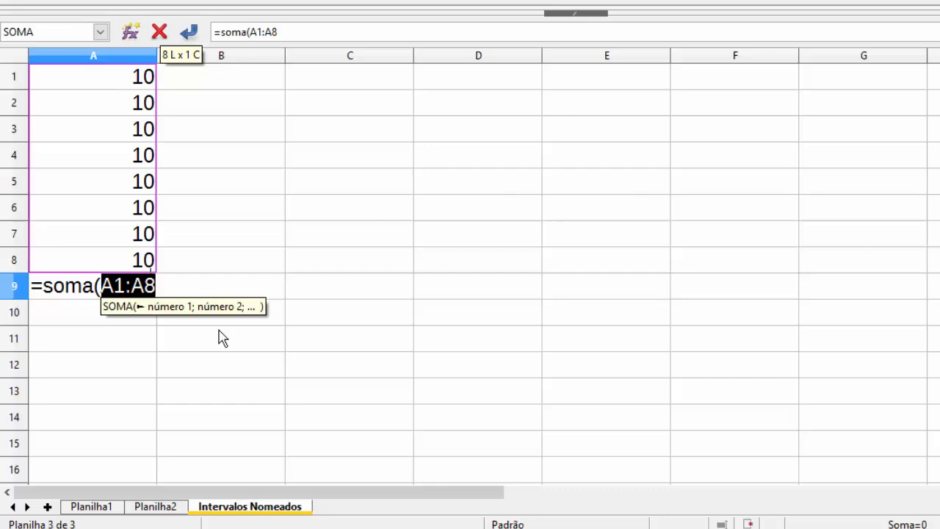
{"action": "key", "text": "Return"}
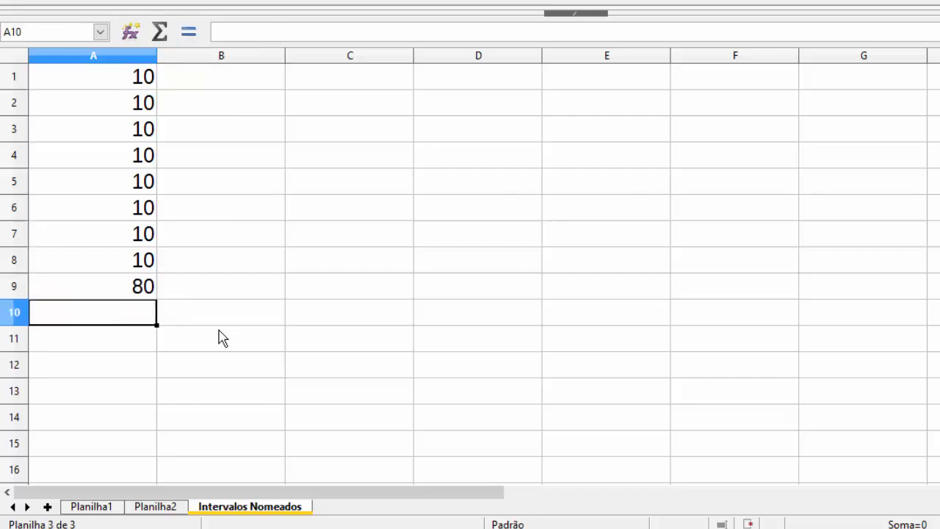
- Delete the sum formula from cell A9
{"action": "key", "text": "Up"}
{"action": "key", "text": "Delete"}
{"action": "key", "text": "Up"}
{"action": "key", "text": "Up"}
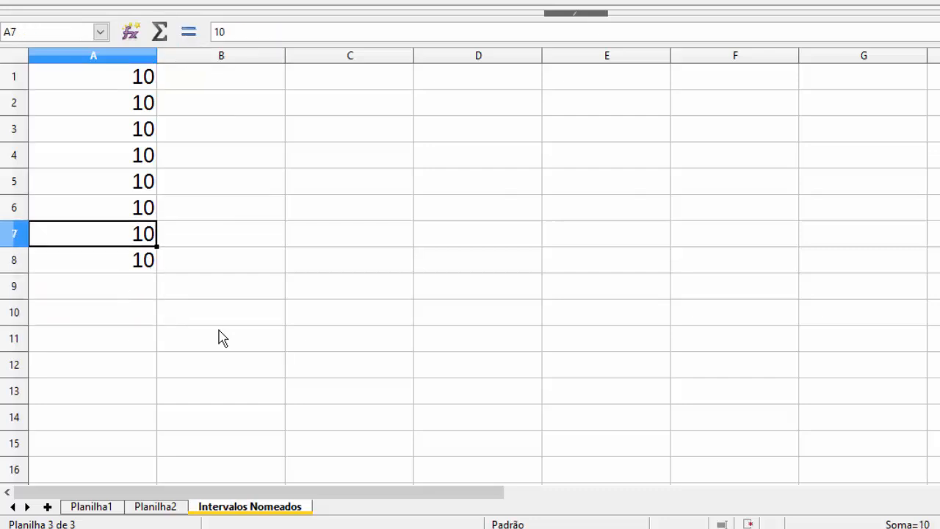
- Copy the value in A8 and paste it into the range A8:A2500, overwriting the existing data
{"action": "key", "text": "Down"}
{"action": "key", "text": "Down"}
{"action": "key", "text": "Up"}
{"action": "key", "text": "ctrl+c"}
{"action": "key", "text": "Down"}
{"action": "key", "text": "Page_Down"}
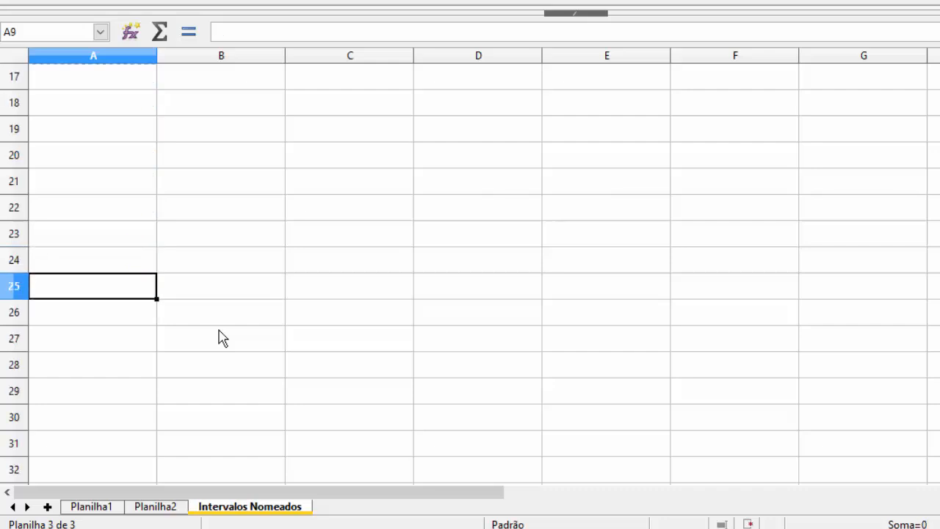
{"action": "left_click", "coordinate": [37, 32]}
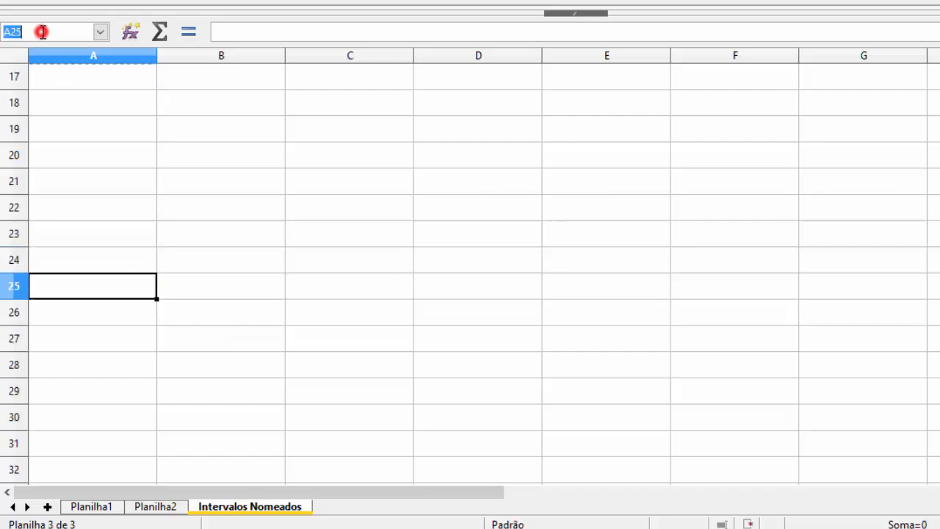
{"action": "type", "text": "a2500"}
{"action": "key", "text": "Return"}
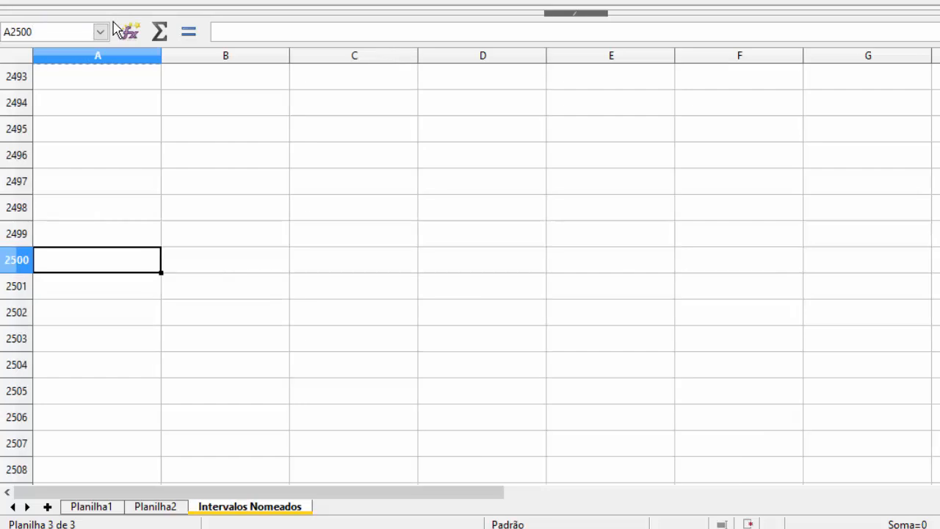
{"action": "key", "text": "ctrl+shift+Up"}
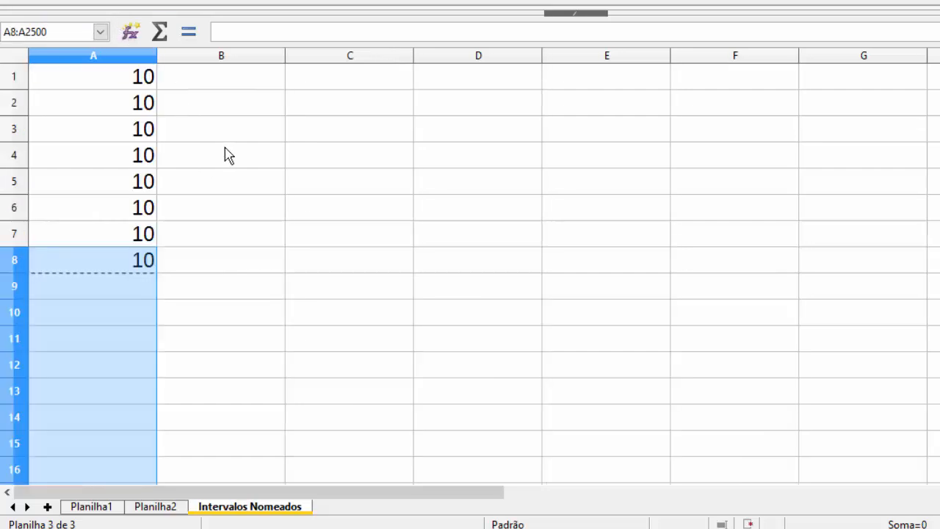
{"action": "key", "text": "ctrl+v"}
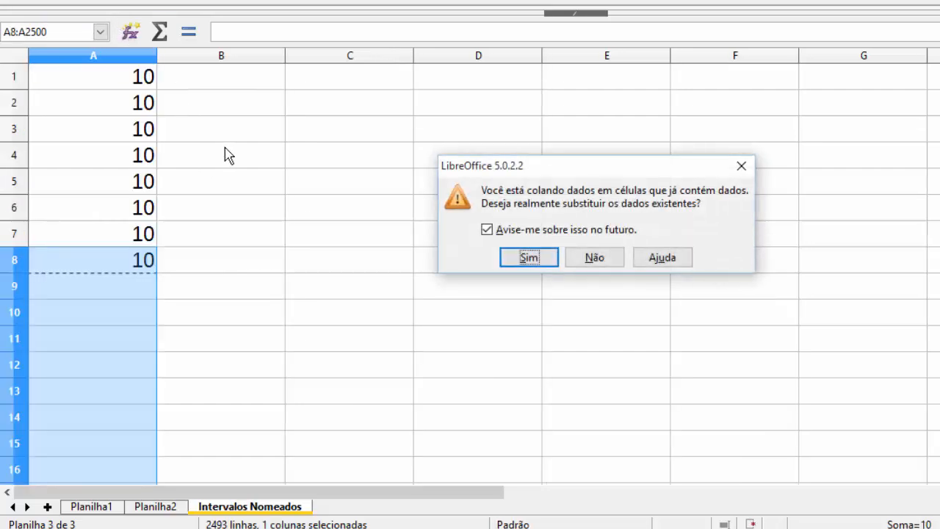
{"action": "key", "text": "Return"}
- Try to add A2500, A2499 and A2498 one by one in a formula in cell A2501
{"action": "key", "text": "ctrl+Down"}
{"action": "key", "text": "ctrl+Down"}
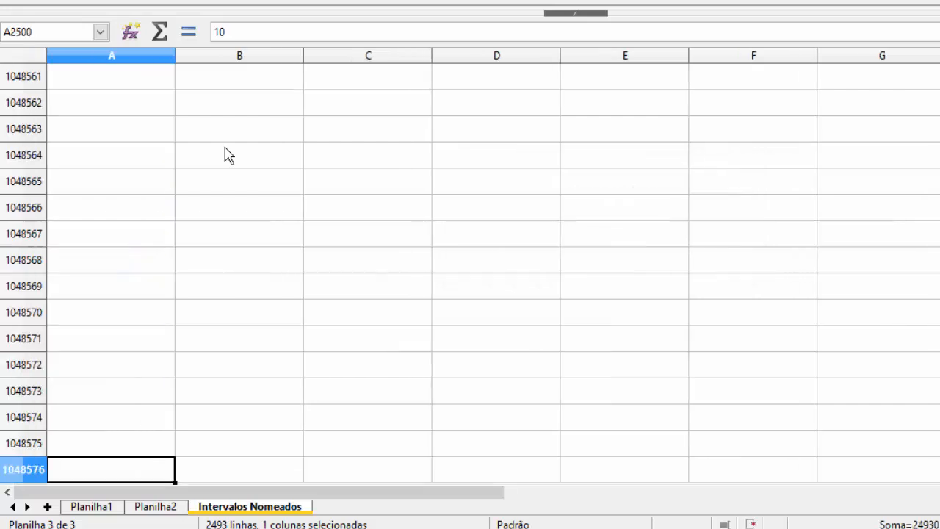
{"action": "key", "text": "ctrl+Up"}
{"action": "key", "text": "Down"}
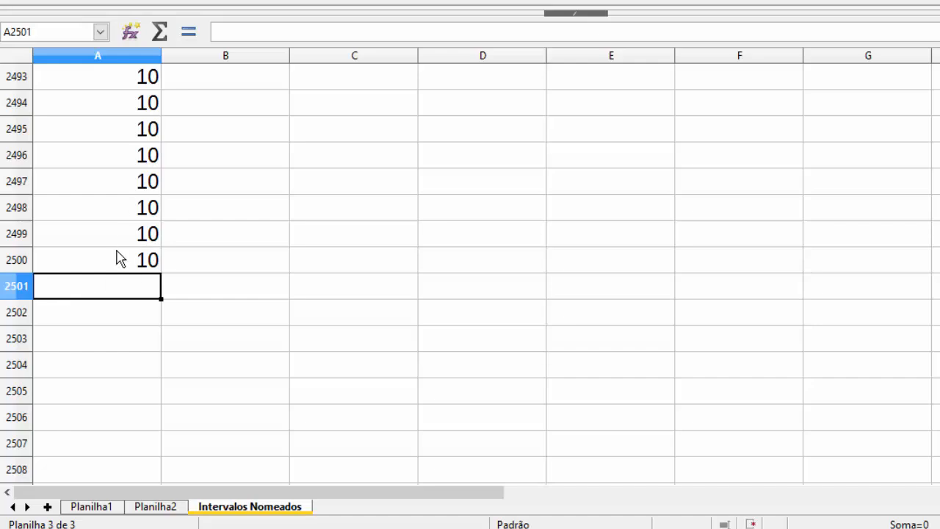
{"action": "left_click", "coordinate": [116, 287]}
{"action": "type", "text": "="}
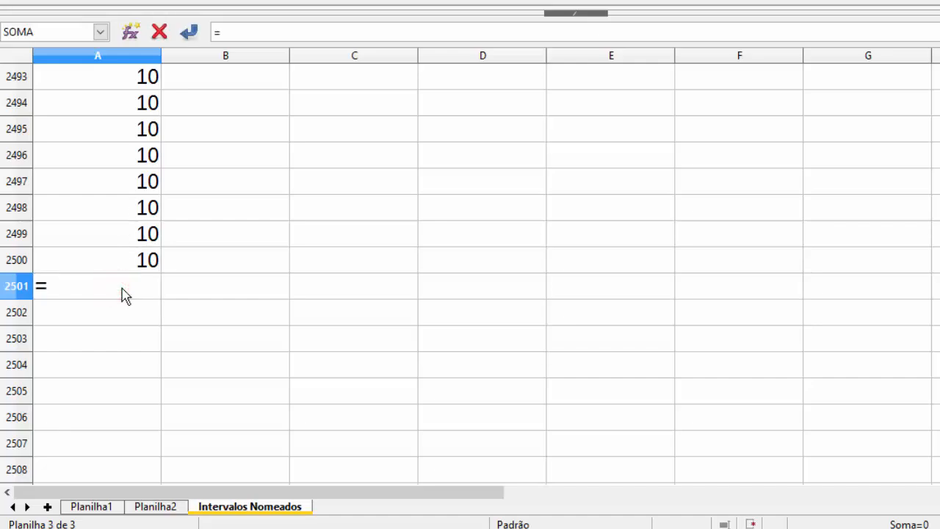
{"action": "left_click", "coordinate": [120, 242]}
{"action": "left_click", "coordinate": [122, 256]}
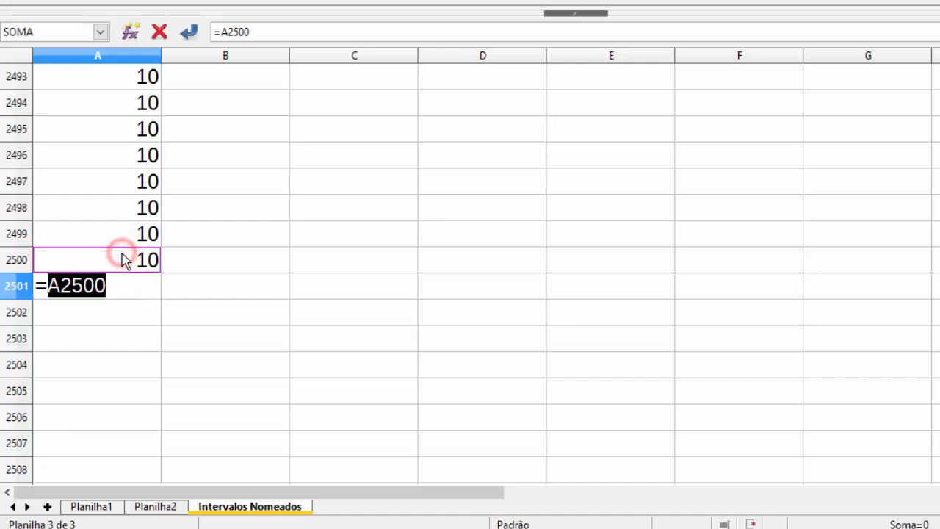
{"action": "type", "text": "+"}
{"action": "left_click", "coordinate": [118, 239]}
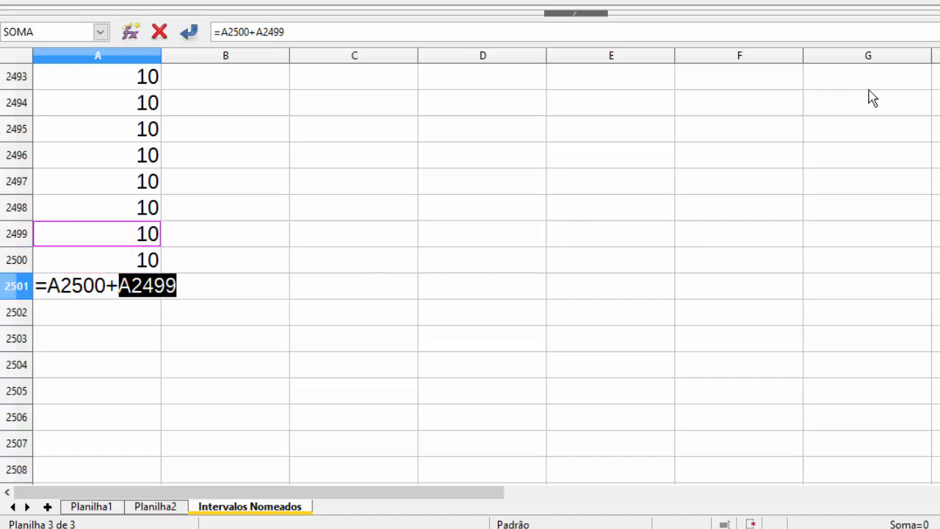
{"action": "type", "text": "+"}
{"action": "left_click", "coordinate": [128, 210]}
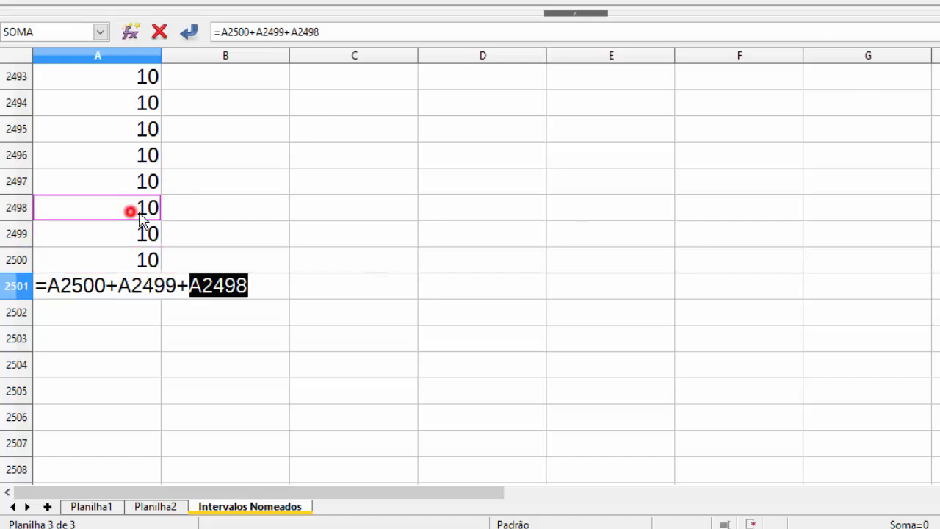
{"action": "key", "text": "Escape"}
- Select the filled cells A1:A2500 and name the range FAIXAVALORES
{"action": "left_click", "coordinate": [252, 260]}
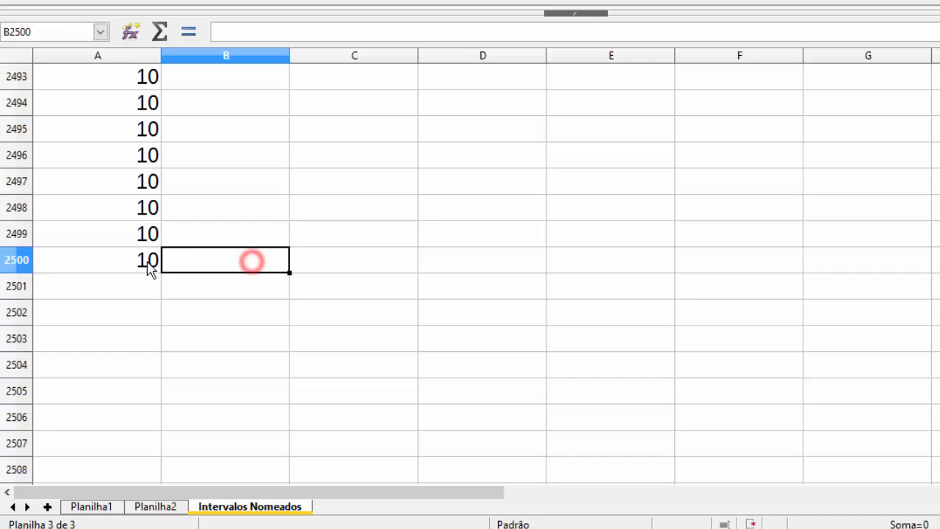
{"action": "left_click", "coordinate": [138, 253]}
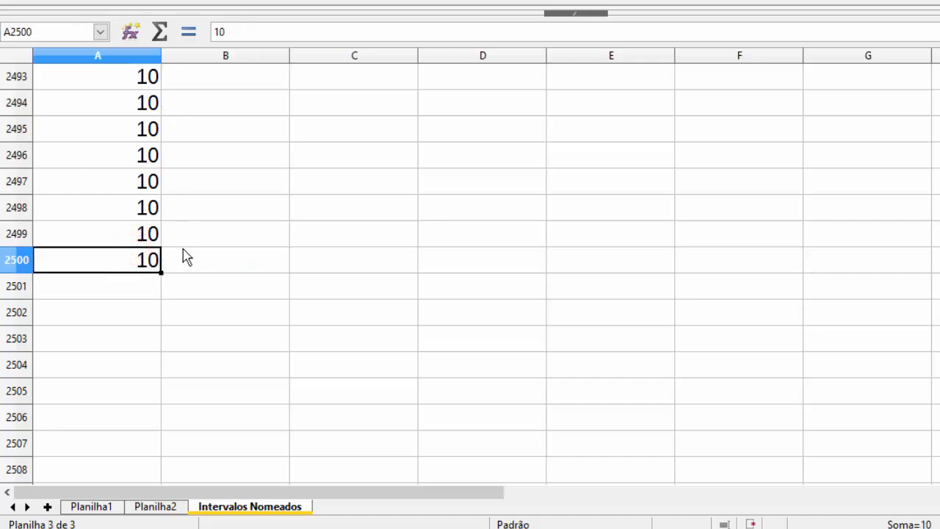
{"action": "key", "text": "ctrl+shift+Up"}
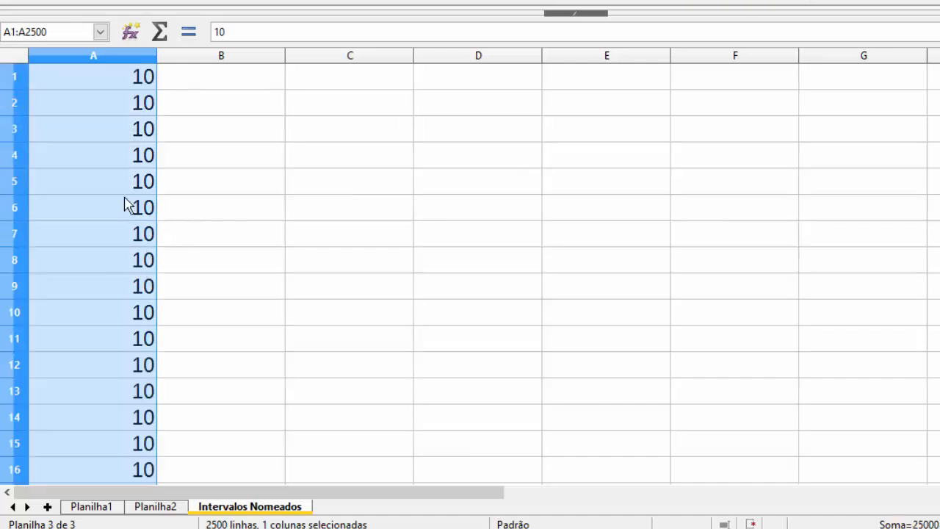
{"action": "left_click", "coordinate": [67, 34]}
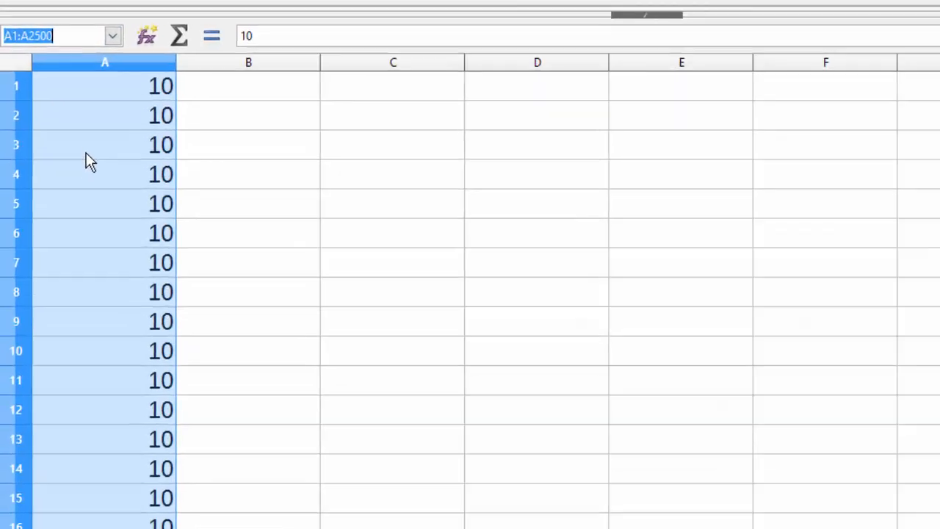
{"action": "type", "text": "FAIXA"}
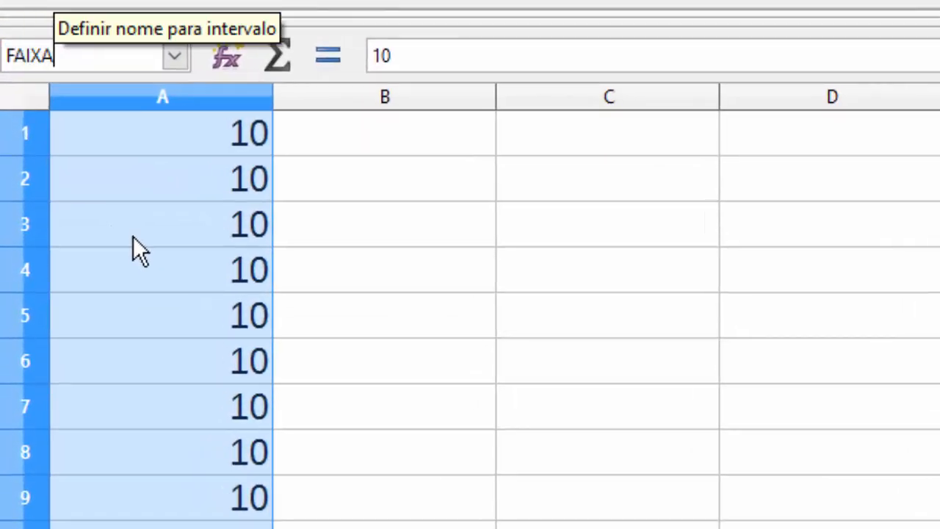
{"action": "type", "text": "VALORES"}
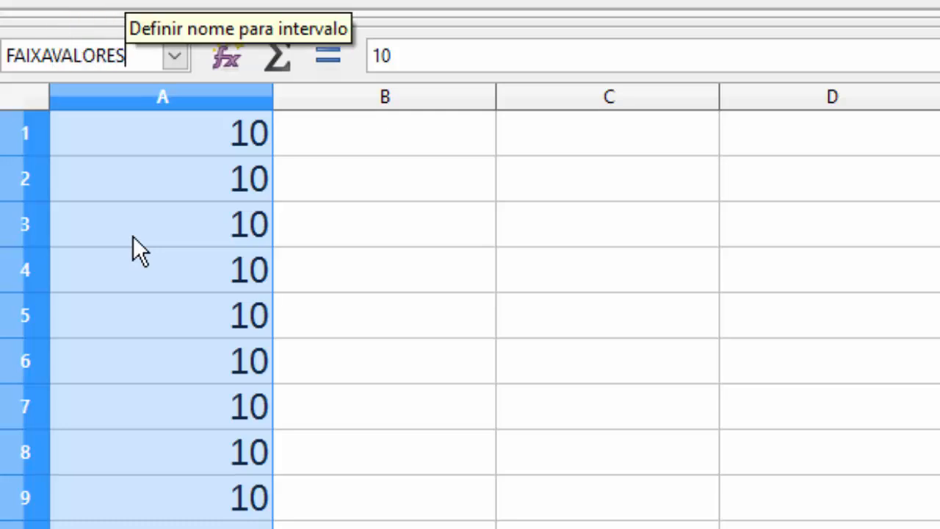
{"action": "key", "text": "Return"}
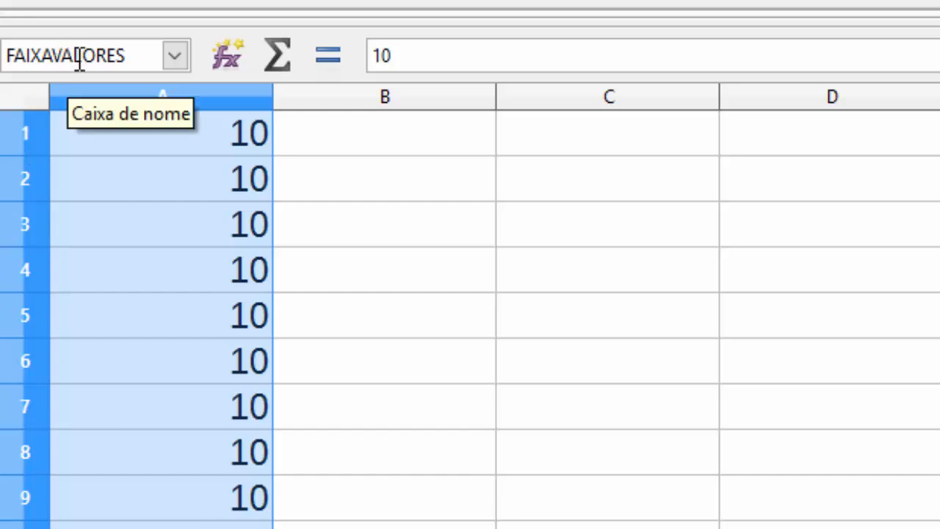
- Leave the selection for cell B2 and recall the named range FAIXAVALORES to check which cells it covers
{"action": "left_click", "coordinate": [407, 187]}
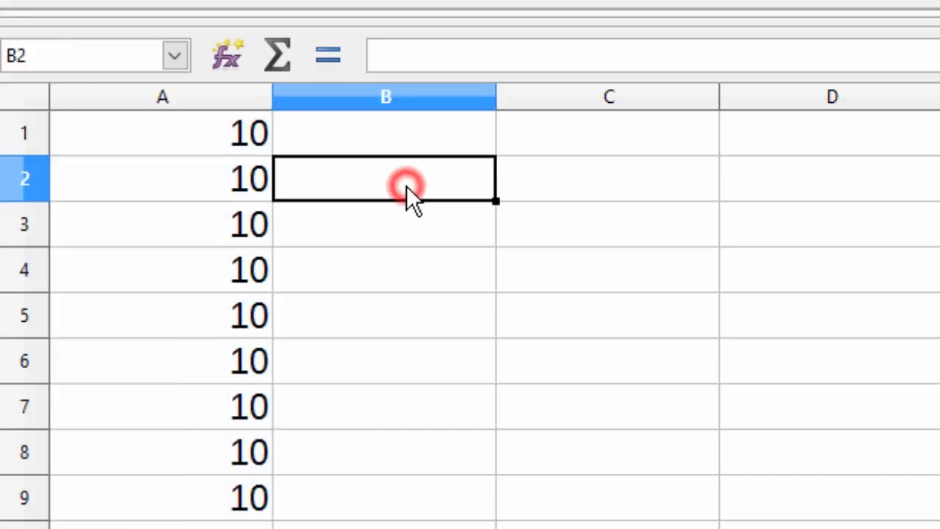
{"action": "left_click", "coordinate": [173, 59]}
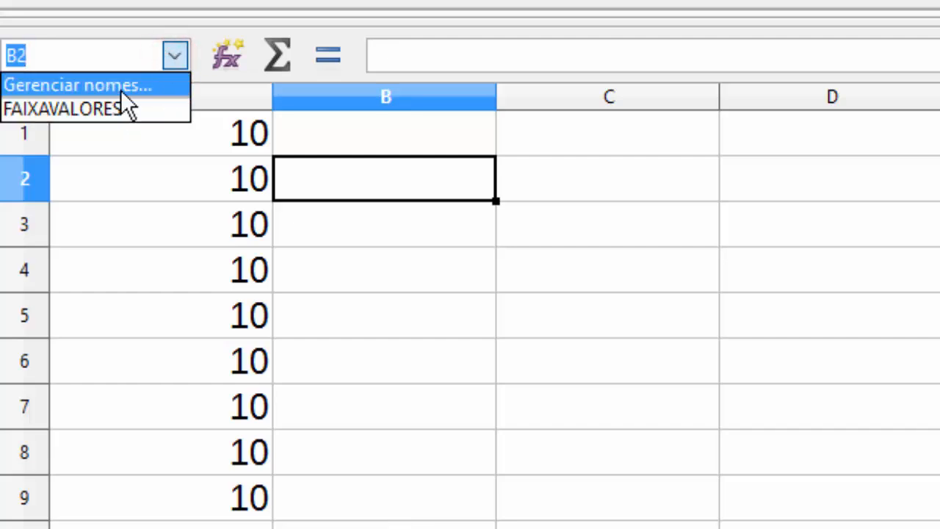
{"action": "left_click", "coordinate": [61, 110]}
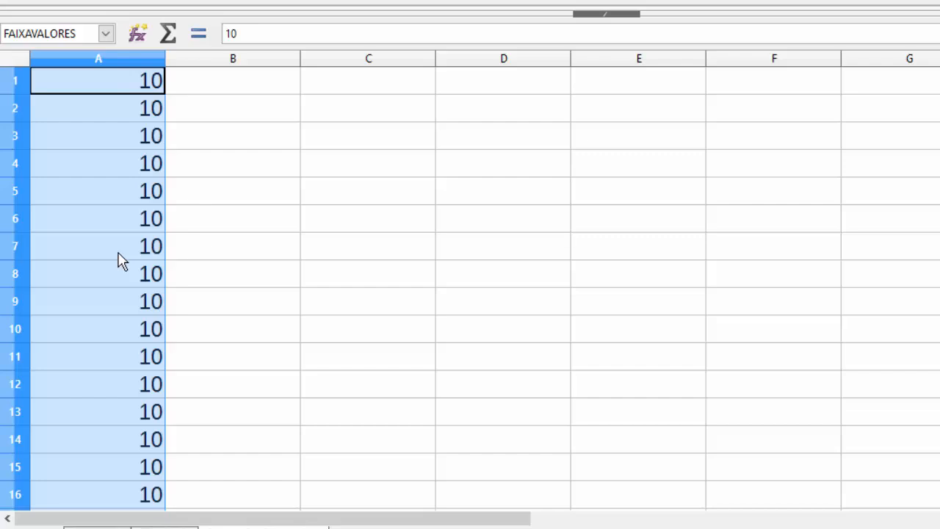
- Start a SOMA formula in cell C1, leaving its argument open
{"action": "left_click", "coordinate": [283, 173]}
{"action": "left_click", "coordinate": [345, 94]}
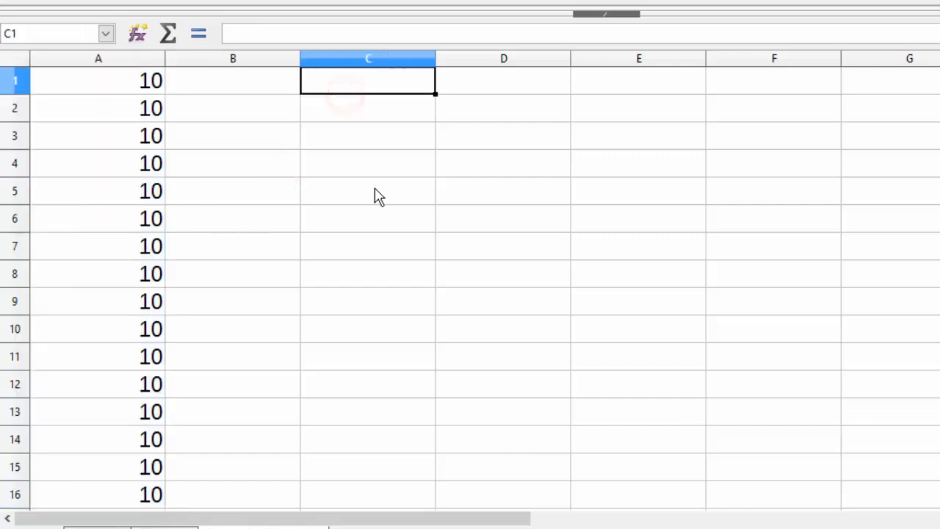
{"action": "type", "text": "=SINA"}
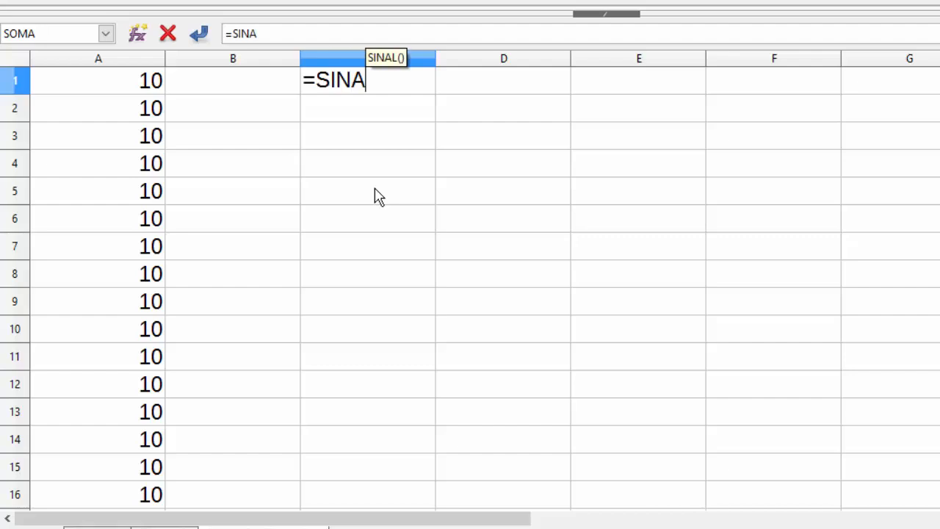
{"action": "key", "text": "BackSpace"}
{"action": "key", "text": "BackSpace"}
{"action": "type", "text": "OMA("}
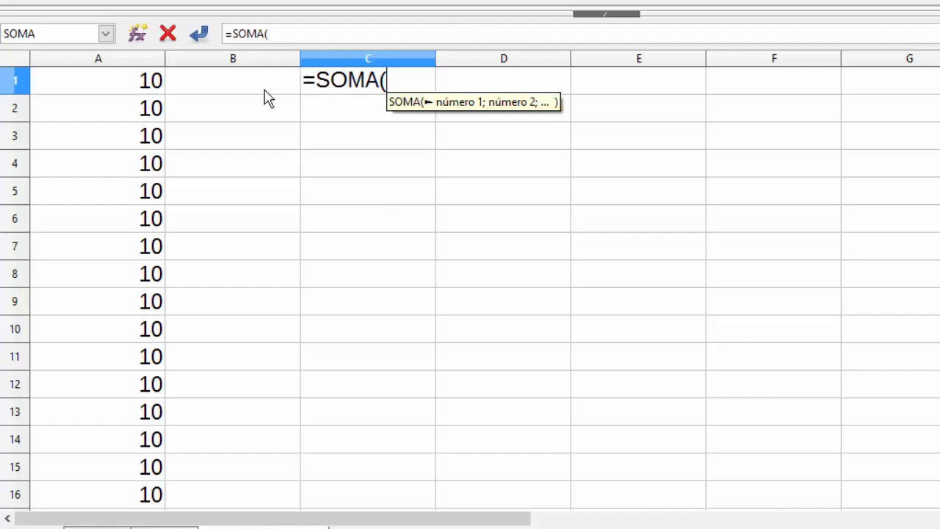
- Try to fill the sum's argument by selecting A1:A5 and extending down column A, and remove that reference from the formula
{"action": "left_click_drag", "start_coordinate": [146, 80], "coordinate": [150, 194]}
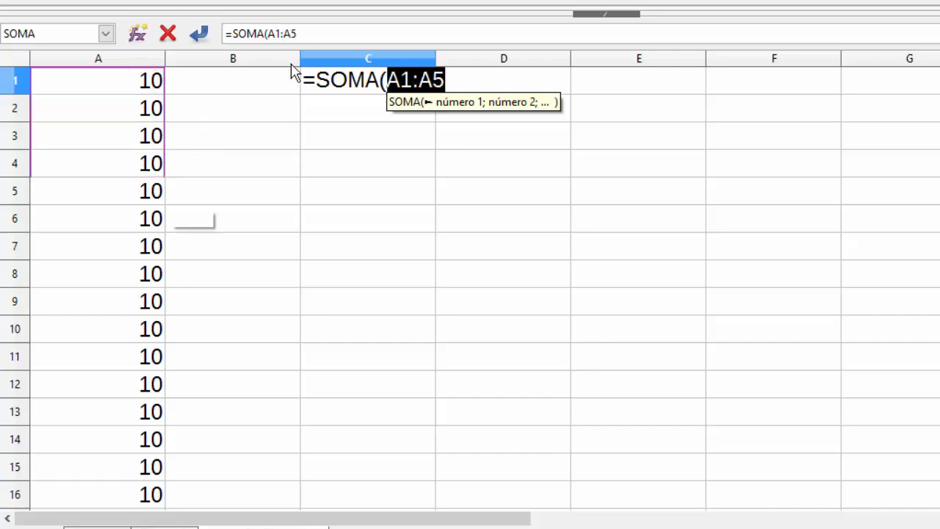
{"action": "key", "text": "shift+Down"}
{"action": "key", "text": "shift+Down"}
{"action": "key", "text": "shift+Down"}
{"action": "key", "text": "shift+Down"}
{"action": "key", "text": "shift+Down"}
{"action": "key", "text": "Up"}
{"action": "key", "text": "BackSpace"}
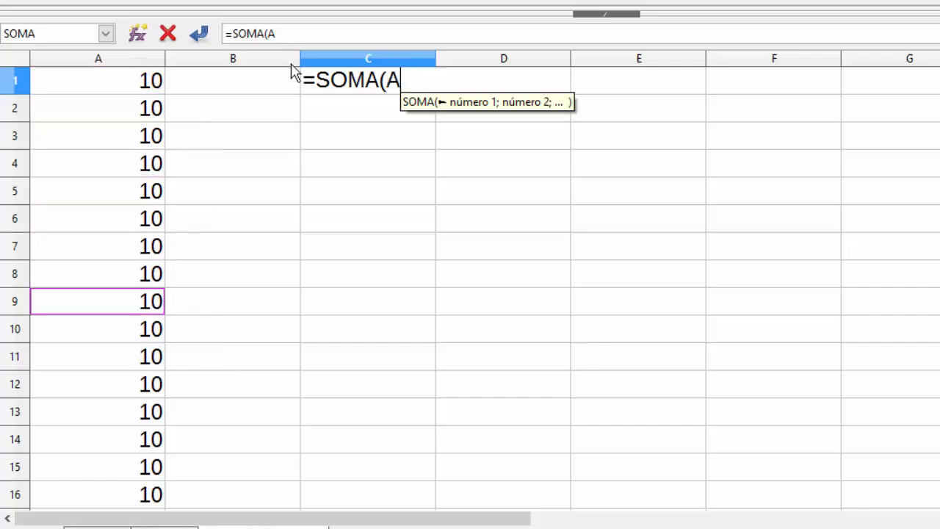
{"action": "key", "text": "BackSpace"}
- Complete the sum in C1 with the named range FAIXAVALORES as its argument
{"action": "type", "text": "FAIX"}
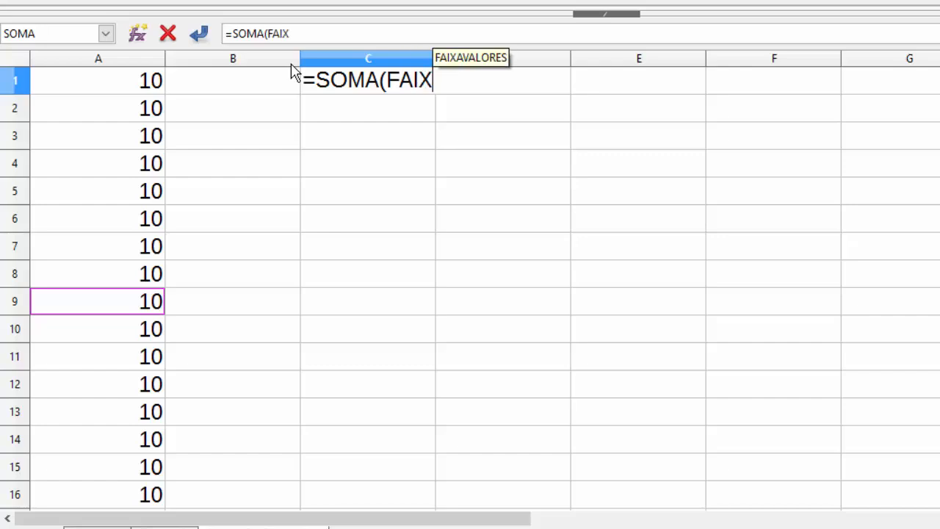
{"action": "type", "text": "AVALORES"}
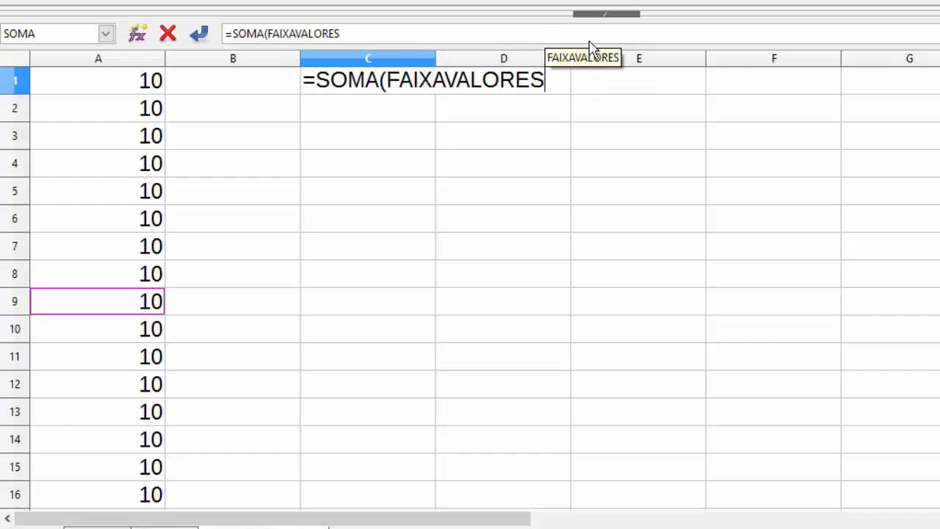
{"action": "key", "text": "Return"}
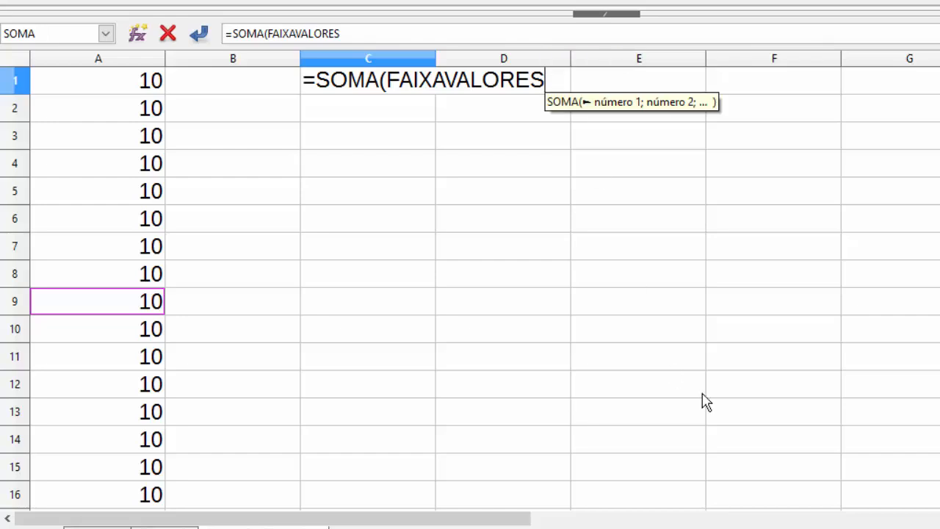
{"action": "key", "text": "Return"}
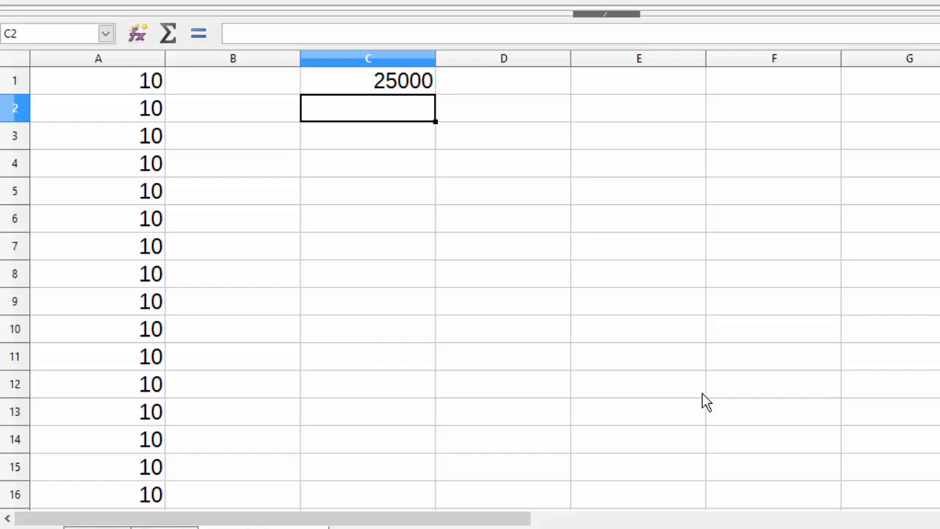
- Inspect the formula in C1 to see how it refers to the named range, leaving it without changes
{"action": "left_click", "coordinate": [360, 83]}
{"action": "double_click", "coordinate": [359, 82]}
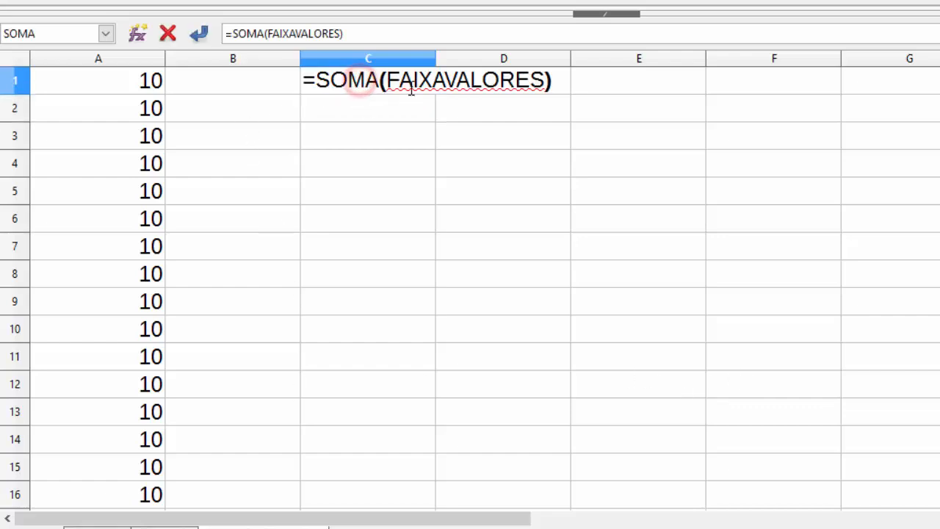
{"action": "left_click_drag", "start_coordinate": [395, 80], "coordinate": [516, 80]}
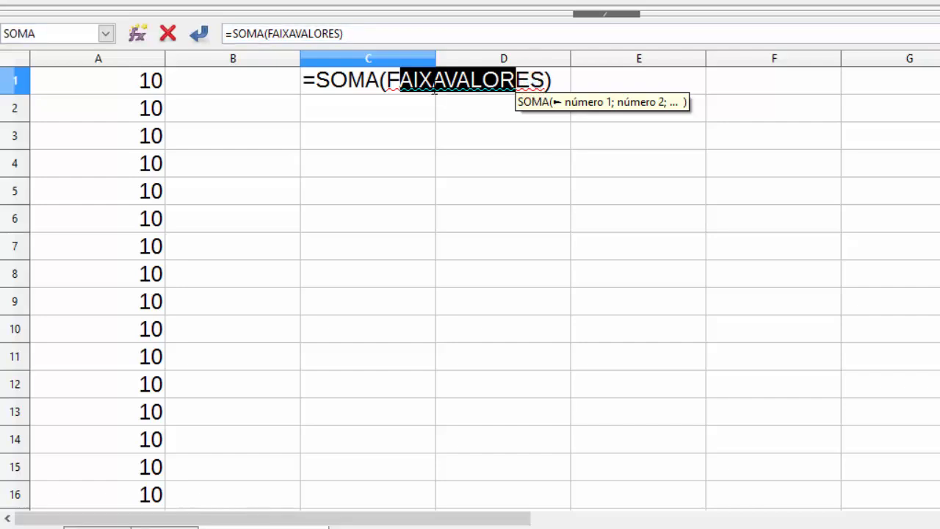
{"action": "key", "text": "Escape"}
{"action": "key", "text": "F2"}
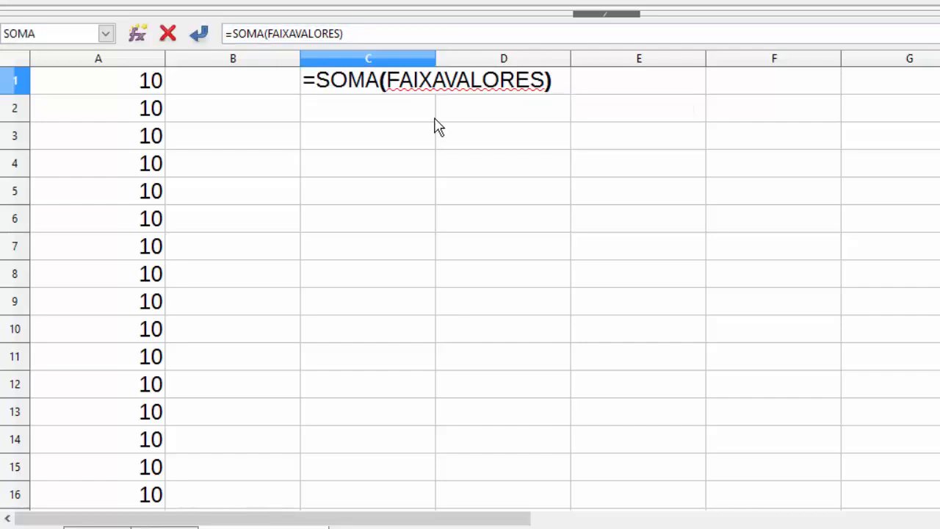
{"action": "key", "text": "Escape"}
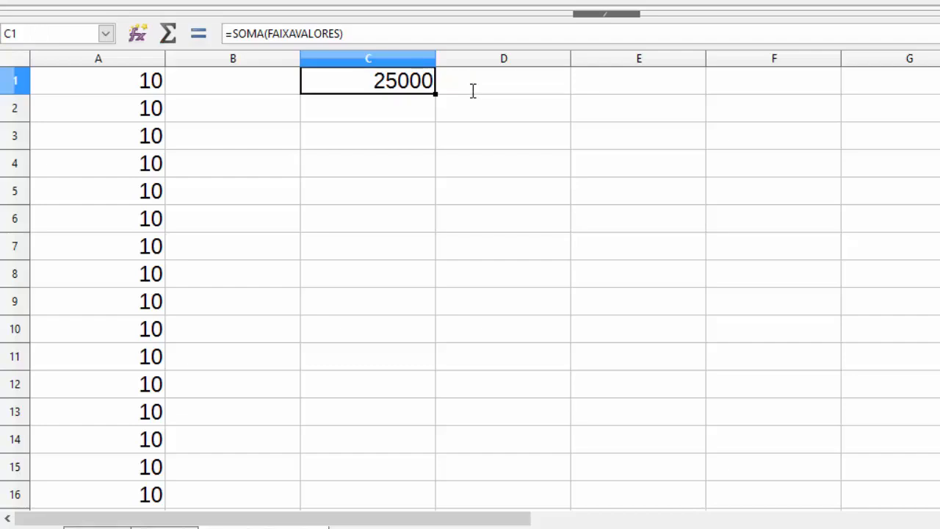
{"action": "left_click", "coordinate": [472, 91]}
{"action": "left_click", "coordinate": [308, 145]}
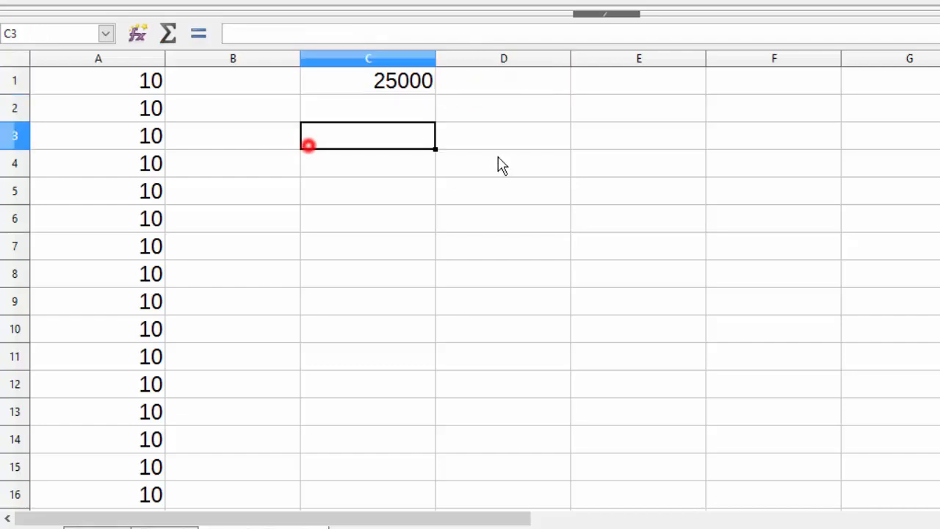
- Enter 52222 in B1 and fill it as an increasing series down column B alongside the values in column A
{"action": "left_click", "coordinate": [212, 84]}
{"action": "left_click_drag", "start_coordinate": [212, 85], "coordinate": [210, 179]}
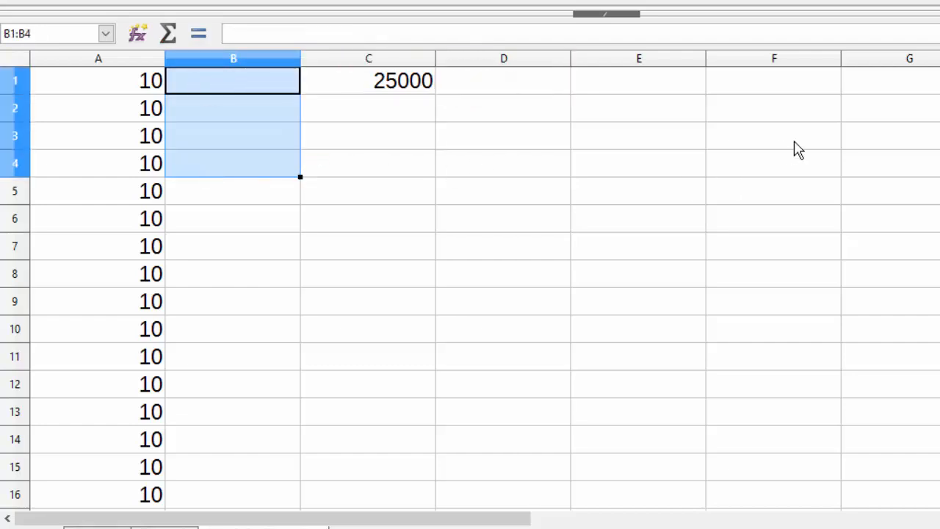
{"action": "type", "text": "52222"}
{"action": "key", "text": "Return"}
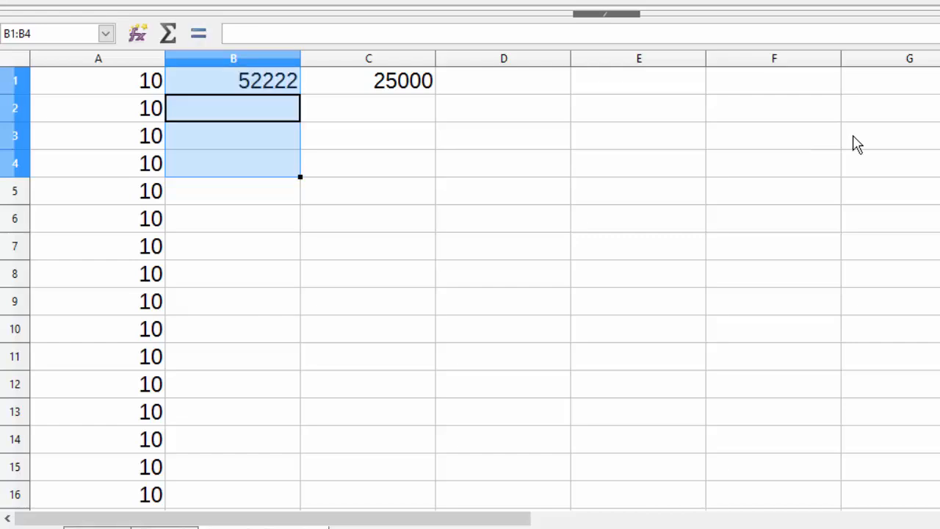
{"action": "left_click", "coordinate": [291, 143]}
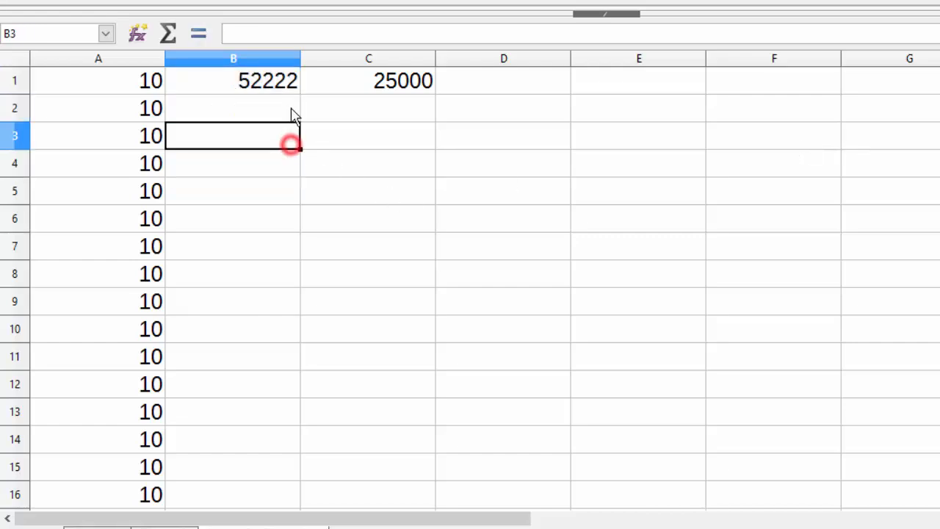
{"action": "left_click", "coordinate": [294, 89]}
{"action": "double_click", "coordinate": [300, 91]}
{"action": "left_click", "coordinate": [272, 117]}
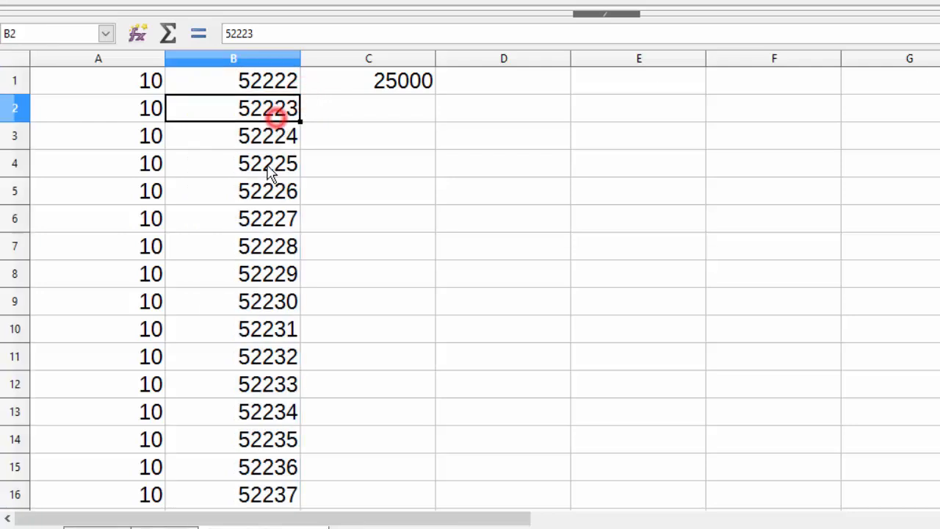
- Select A1:B2500 and name the range FAIXA2
{"action": "left_click", "coordinate": [262, 82]}
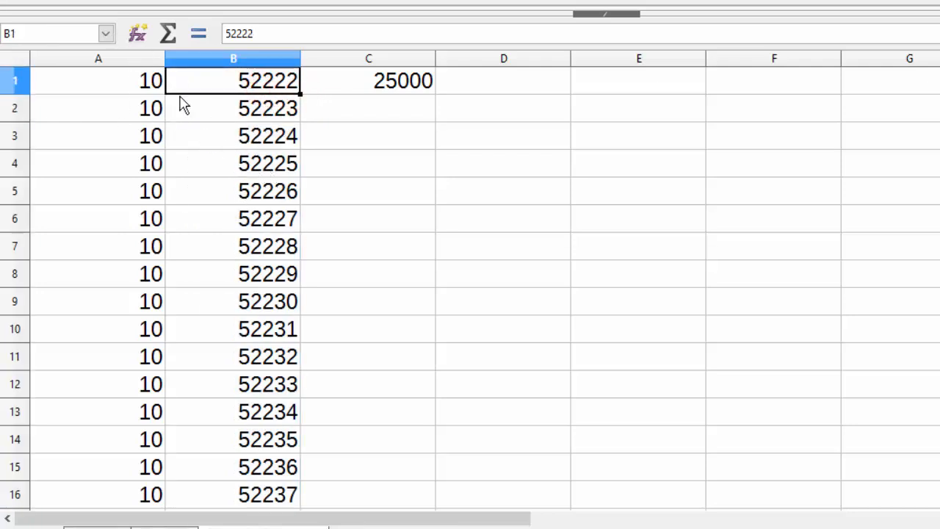
{"action": "key", "text": "ctrl+KP_Multiply"}
{"action": "key", "text": "Left"}
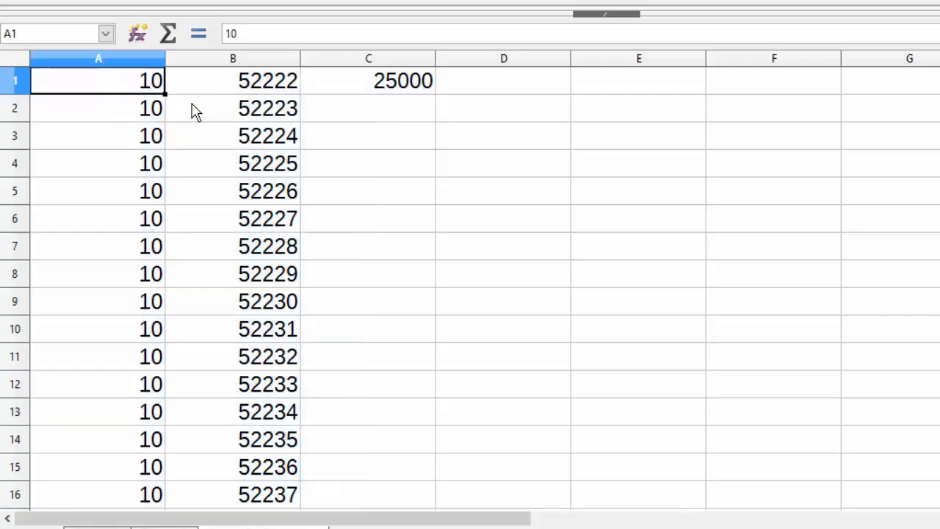
{"action": "key", "text": "ctrl+shift+Right"}
{"action": "key", "text": "shift+Left"}
{"action": "key", "text": "ctrl+shift+Down"}
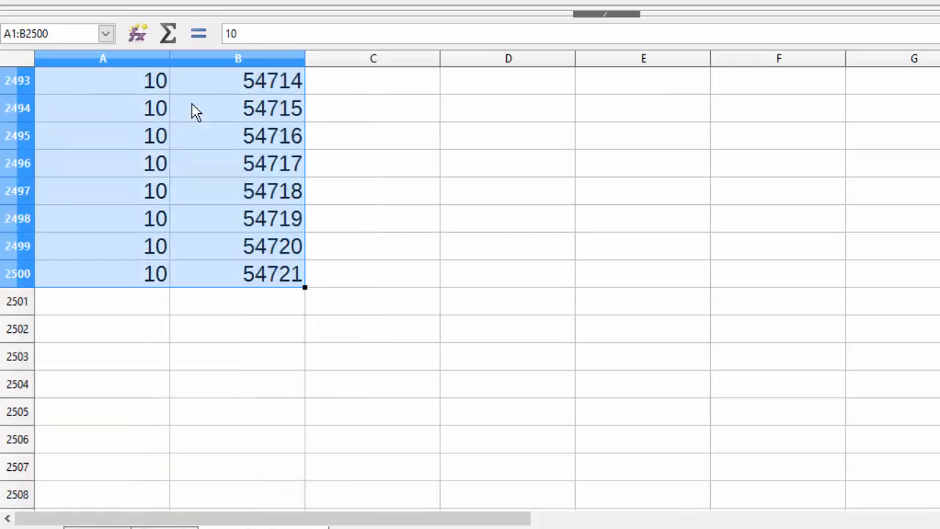
{"action": "left_click", "coordinate": [105, 33]}
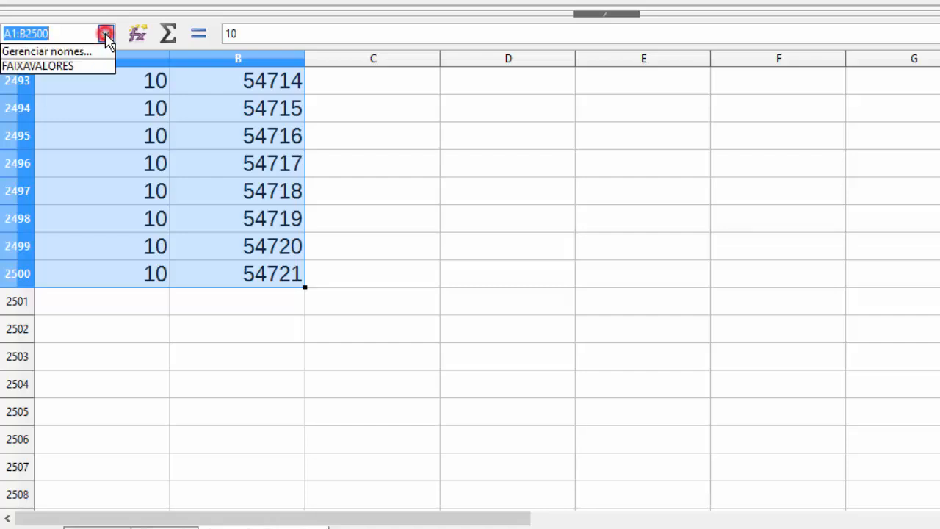
{"action": "left_click", "coordinate": [60, 35]}
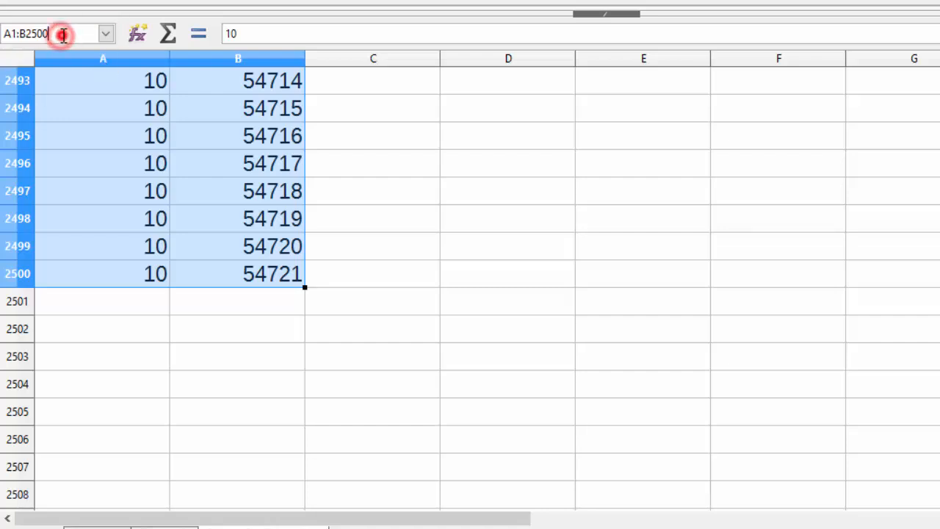
{"action": "left_click", "coordinate": [107, 35]}
{"action": "type", "text": "FAIXA"}
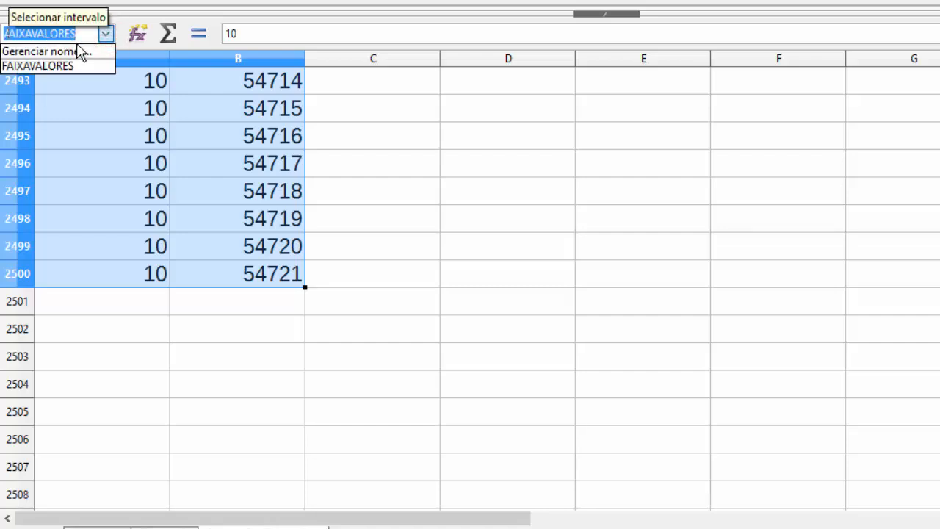
{"action": "type", "text": "2"}
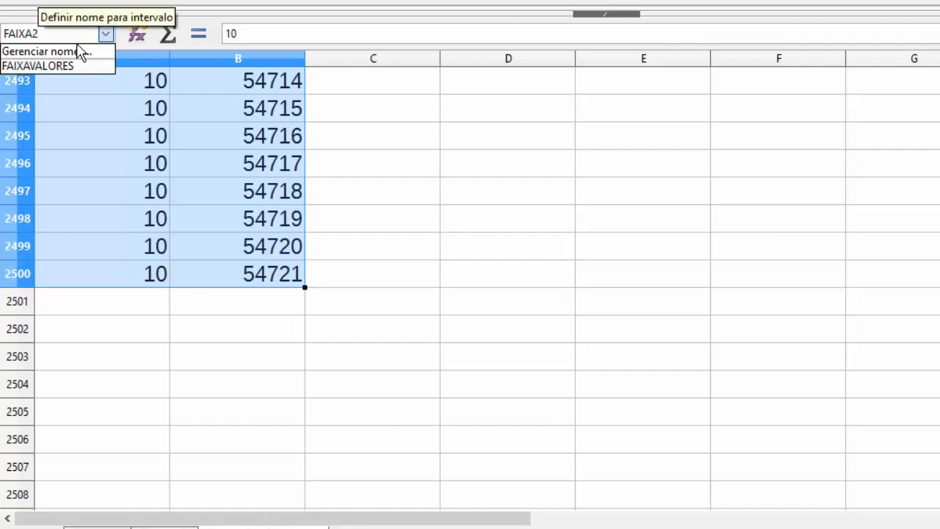
{"action": "key", "text": "Return"}
{"action": "left_click", "coordinate": [426, 219]}
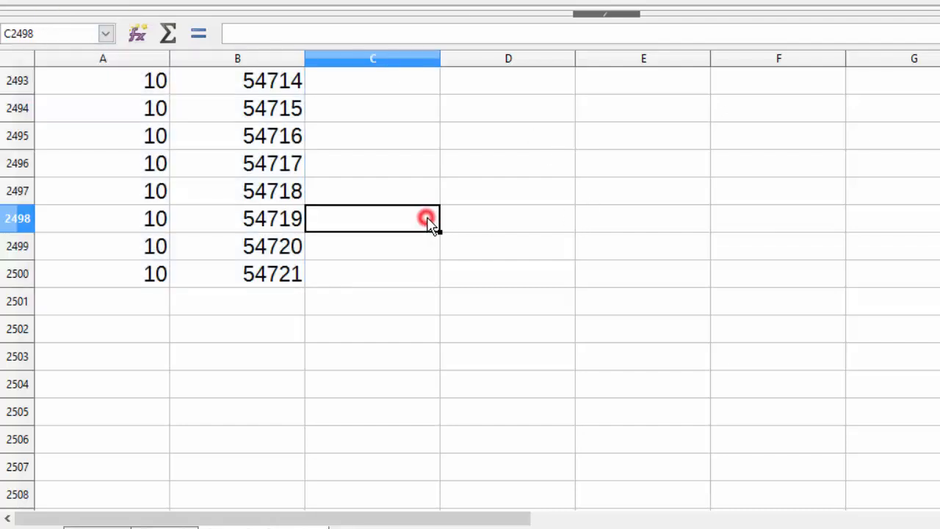
- Enter a SOMA formula in cell C2 that totals the named range FAIXA2
{"action": "key", "text": "ctrl+Up"}
{"action": "key", "text": "Down"}
{"action": "type", "text": "=FAIXA"}
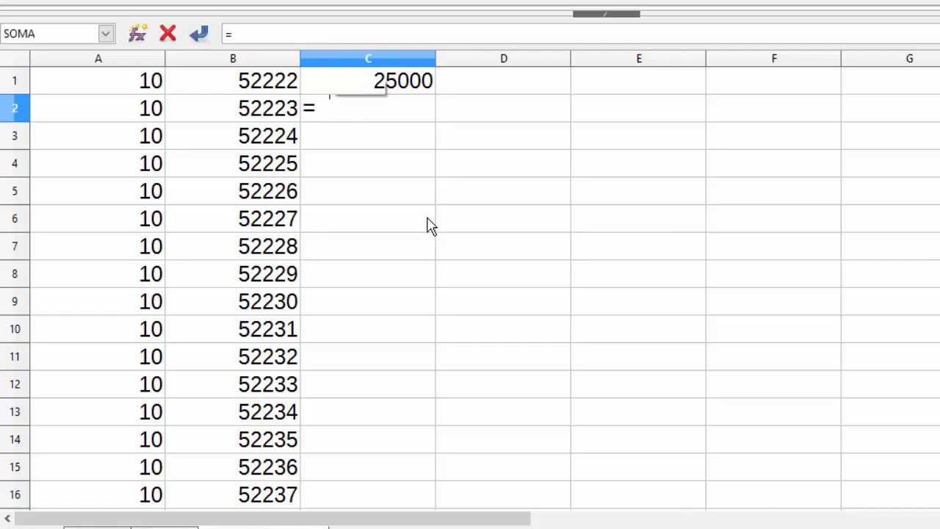
{"action": "key", "text": "BackSpace"}
{"action": "key", "text": "BackSpace"}
{"action": "key", "text": "BackSpace"}
{"action": "key", "text": "BackSpace"}
{"action": "key", "text": "BackSpace"}
{"action": "type", "text": "SOMA(FAIXA2"}
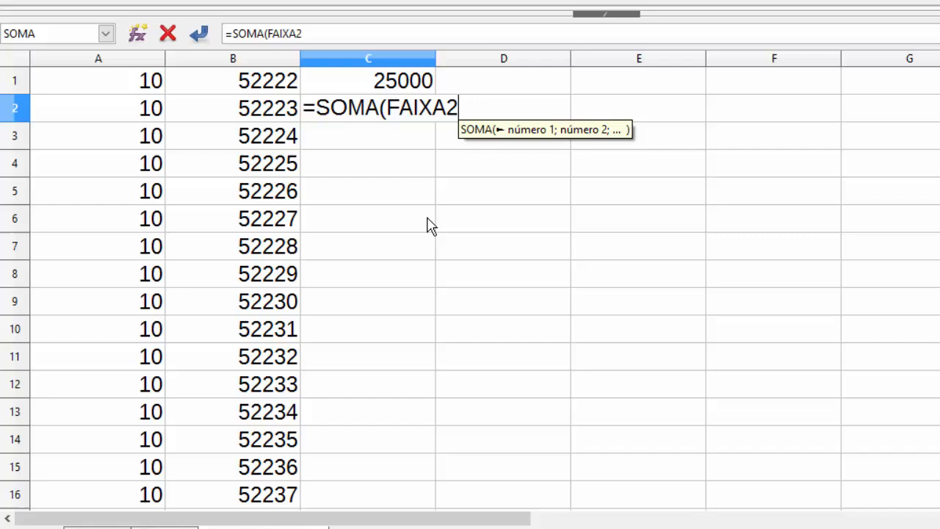
{"action": "key", "text": "Return"}
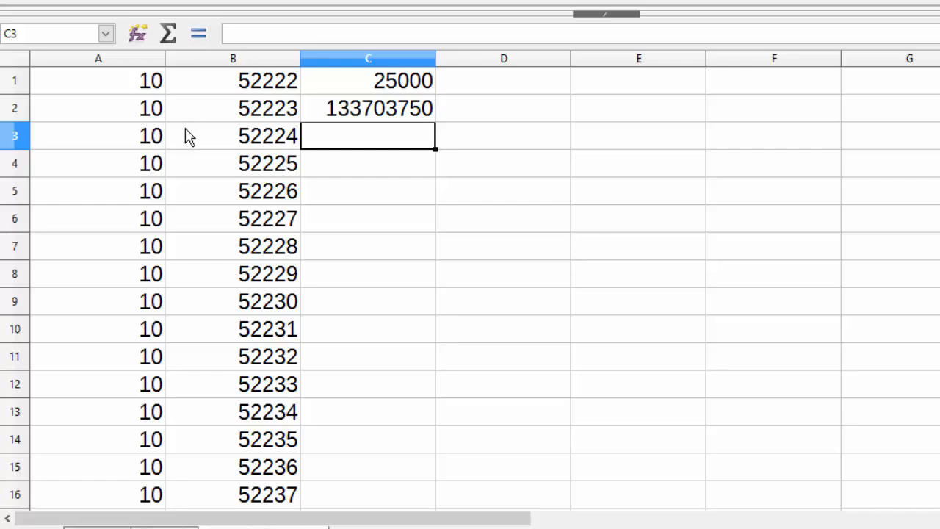
- Select the separate blocks D2:E6, F7:G11 and D12:E15 together and try to name them FAIXASDIVERSAS
{"action": "left_click", "coordinate": [664, 196]}
{"action": "left_click_drag", "start_coordinate": [635, 118], "coordinate": [816, 227]}
{"action": "left_click", "coordinate": [654, 118]}
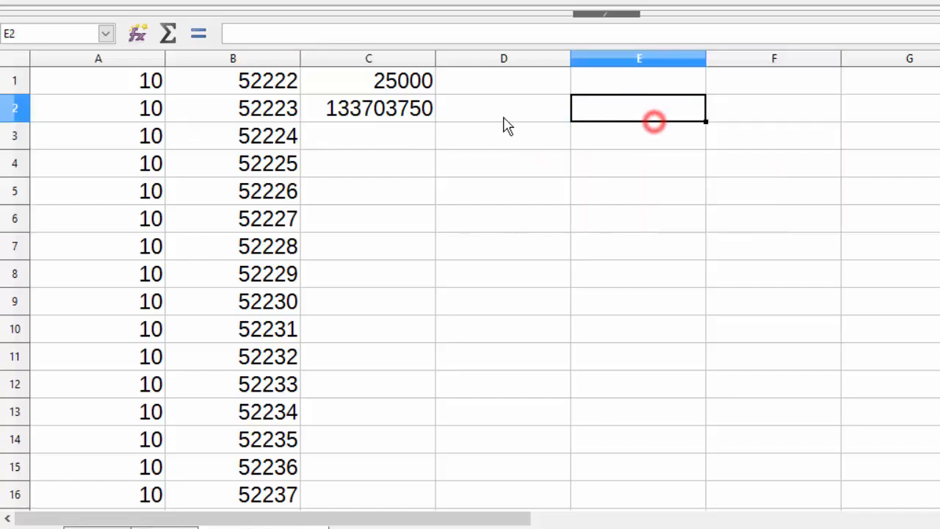
{"action": "left_click_drag", "start_coordinate": [503, 111], "coordinate": [625, 235]}
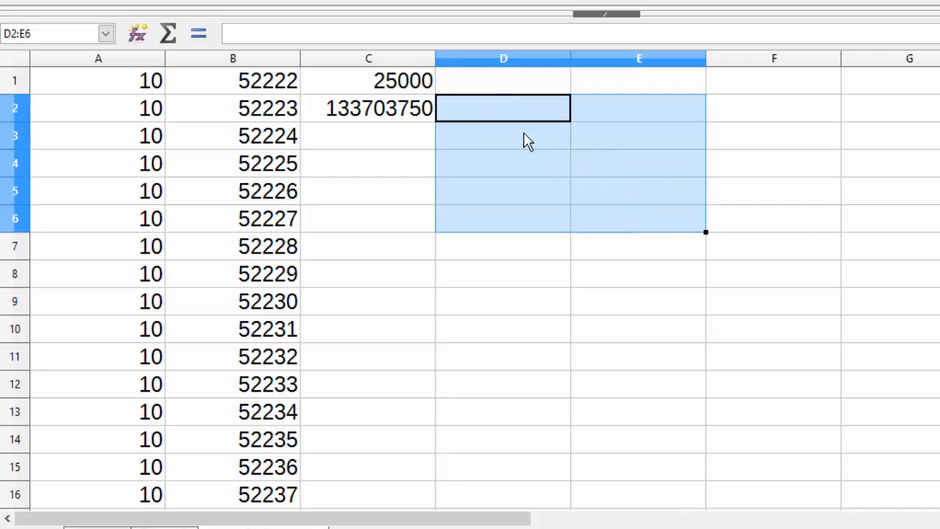
{"action": "left_click", "coordinate": [569, 144]}
{"action": "left_click_drag", "start_coordinate": [545, 112], "coordinate": [665, 215]}
{"action": "left_click_drag", "start_coordinate": [795, 242], "coordinate": [932, 359]}
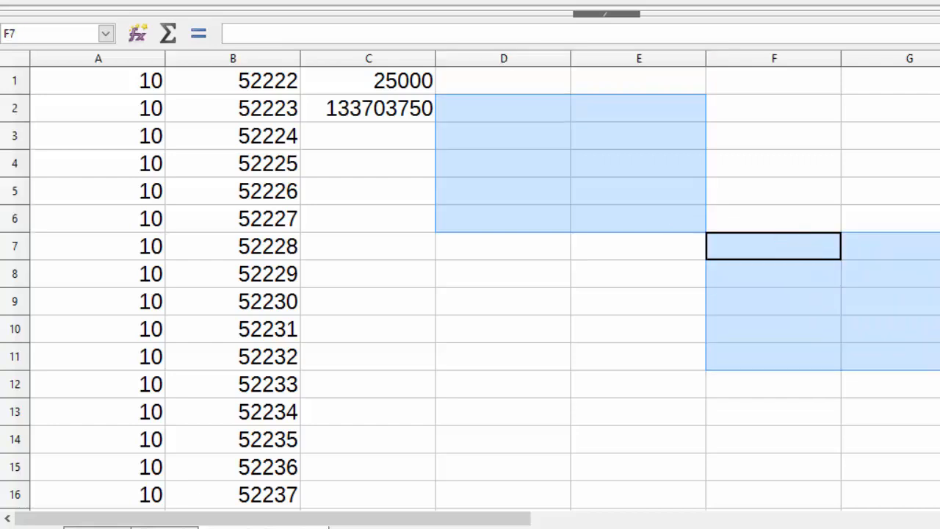
{"action": "left_click_drag", "start_coordinate": [460, 389], "coordinate": [661, 470]}
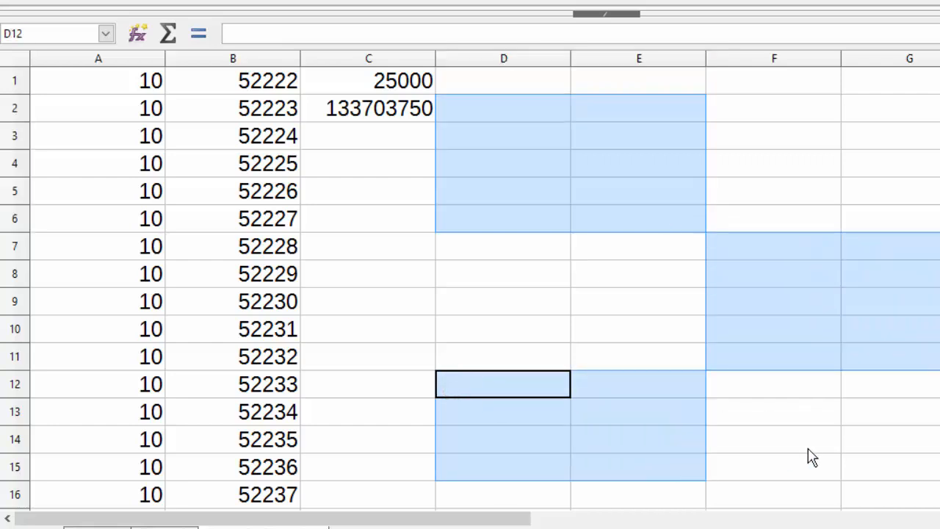
{"action": "left_click", "coordinate": [62, 37]}
{"action": "type", "text": "FAIXASDIVERSAS"}
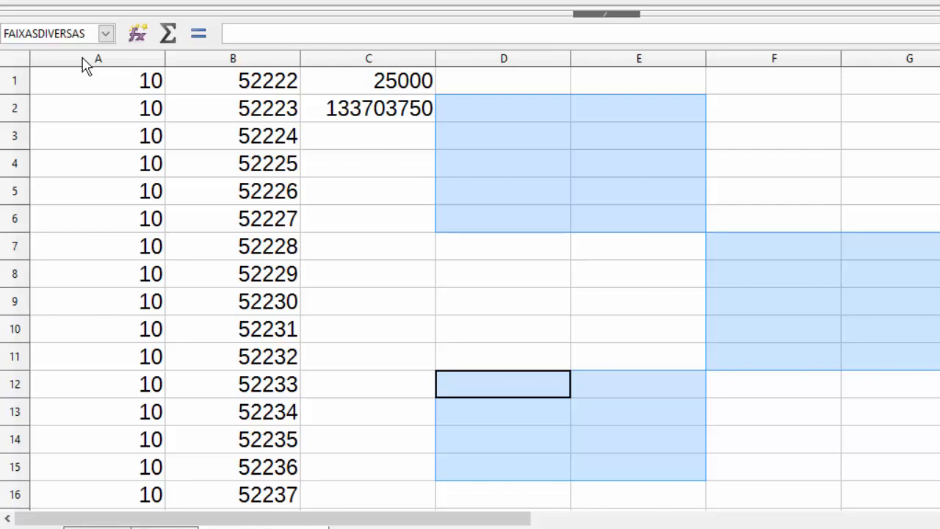
{"action": "key", "text": "Return"}
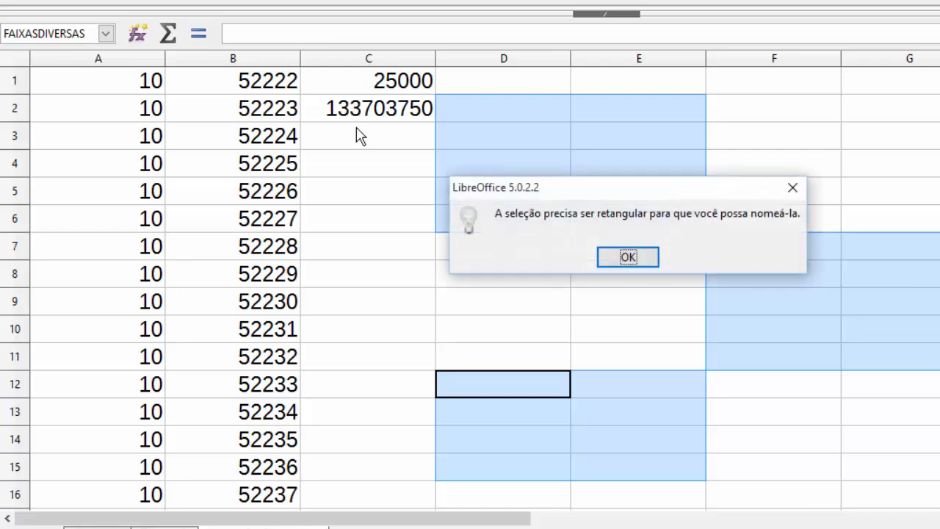
- Dismiss the message, clear the multi-block selection, and name the rectangular range D2:G14 FAIXA3
{"action": "left_click", "coordinate": [636, 257]}
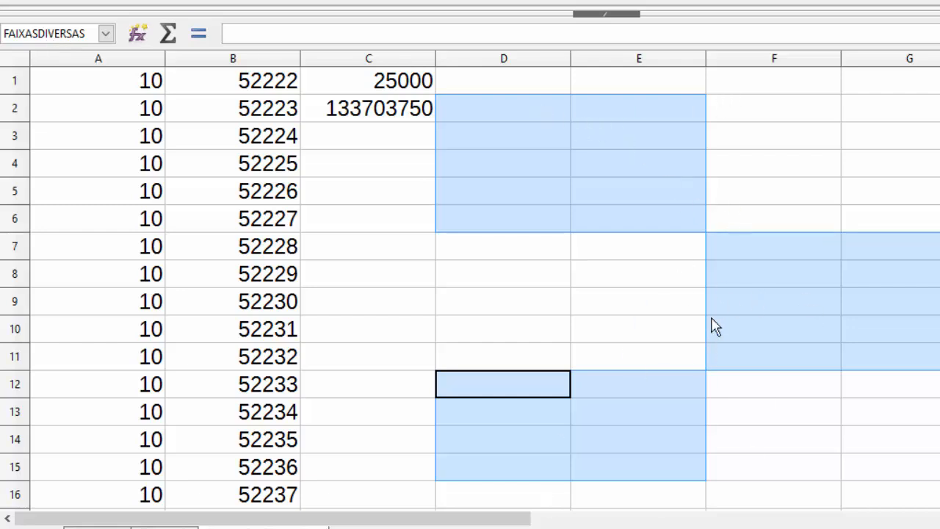
{"action": "left_click", "coordinate": [725, 301]}
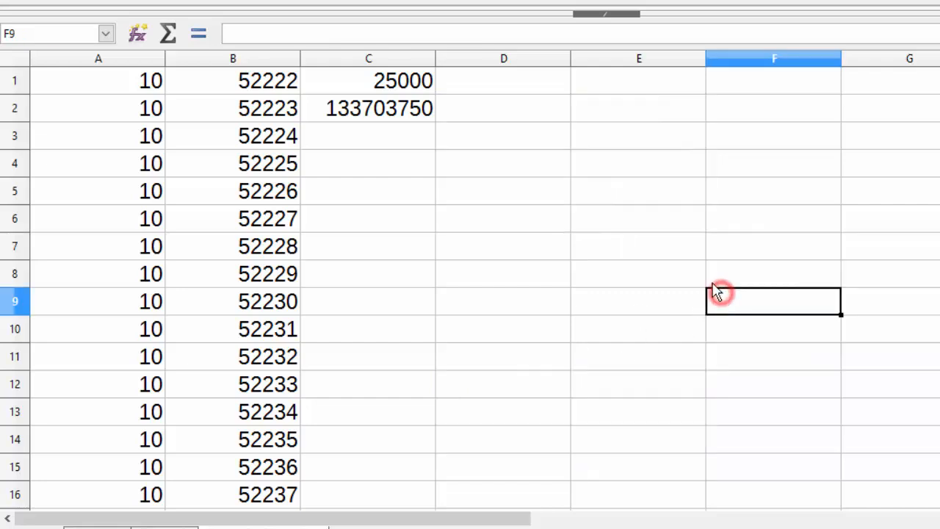
{"action": "left_click_drag", "start_coordinate": [497, 107], "coordinate": [936, 439]}
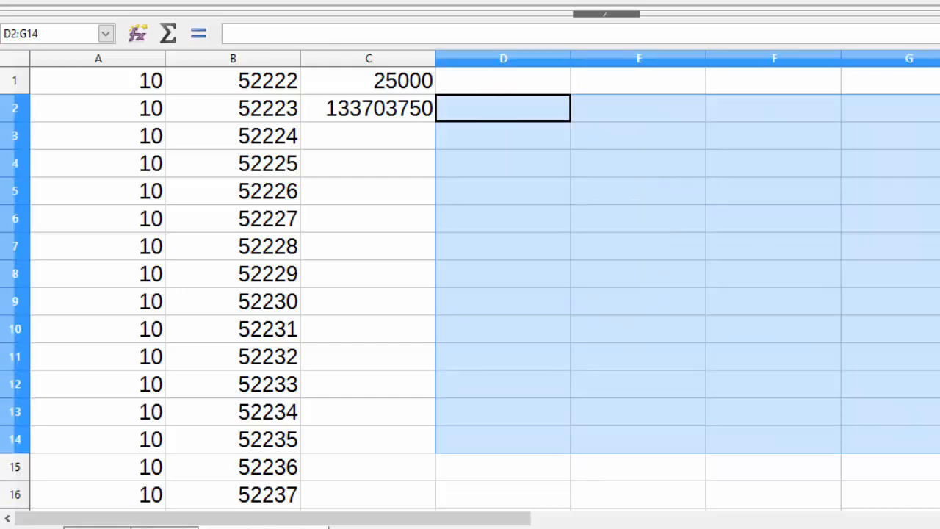
{"action": "left_click", "coordinate": [48, 34]}
{"action": "type", "text": "FAIXA"}
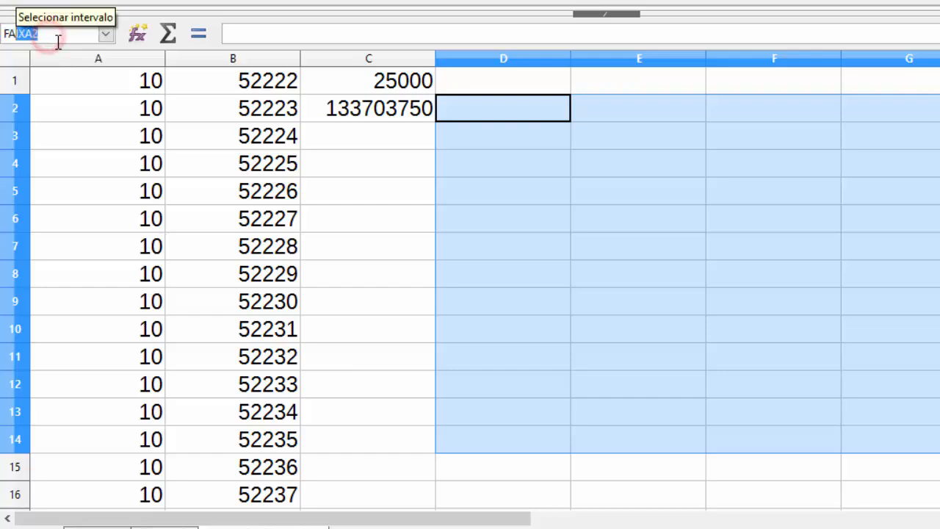
{"action": "type", "text": "3"}
{"action": "key", "text": "Return"}
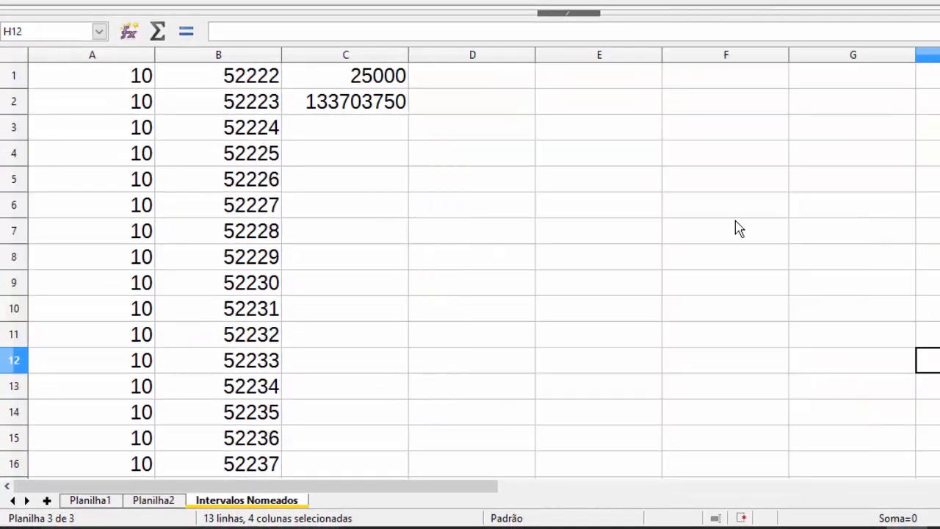
- Enter 23423 in D2, 34234 in E6 and 23423 in F7 as sample values inside FAIXA3
{"action": "left_click_drag", "start_coordinate": [499, 105], "coordinate": [851, 334]}
{"action": "type", "text": "23423"}
{"action": "left_click", "coordinate": [607, 215]}
{"action": "type", "text": "34234"}
{"action": "left_click", "coordinate": [724, 228]}
{"action": "type", "text": "23423"}
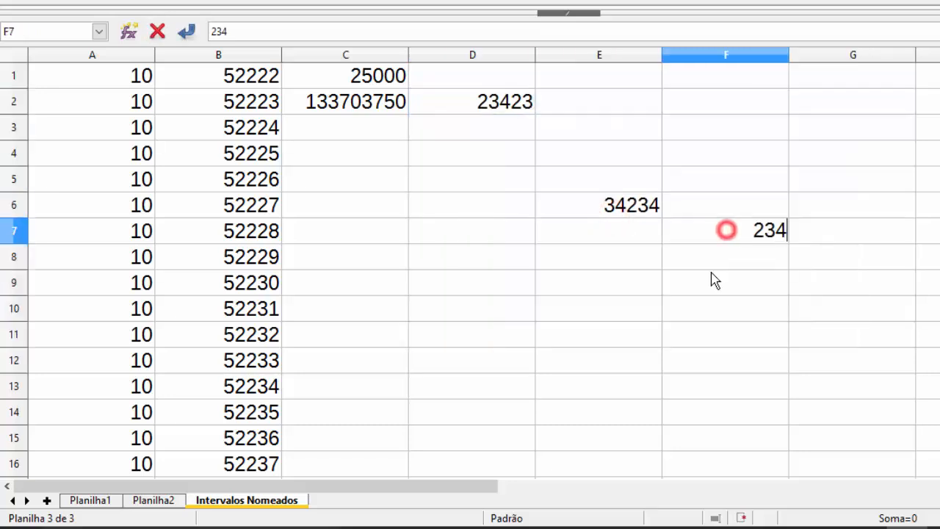
{"action": "left_click", "coordinate": [711, 273]}
- Enter a SOMA formula in cell C14 that totals the named range FAIXA3
{"action": "left_click", "coordinate": [382, 415]}
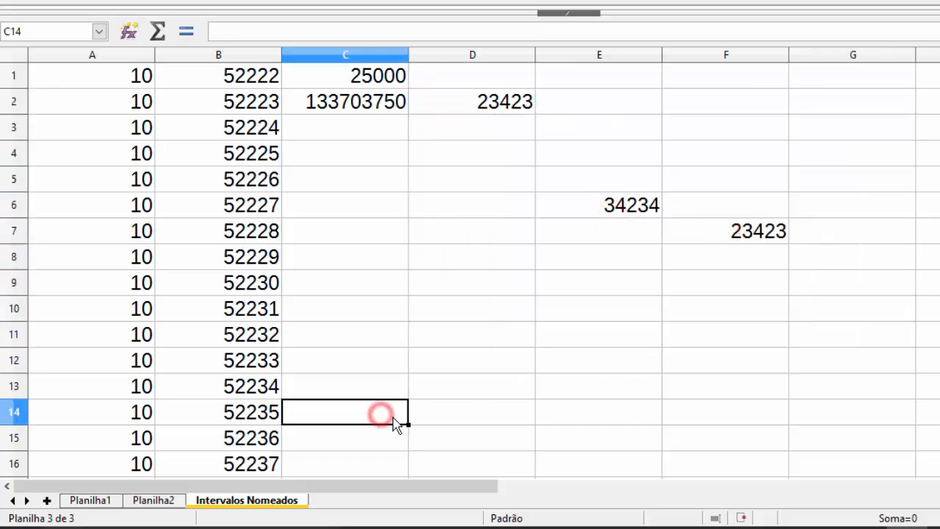
{"action": "type", "text": "=SOMA("}
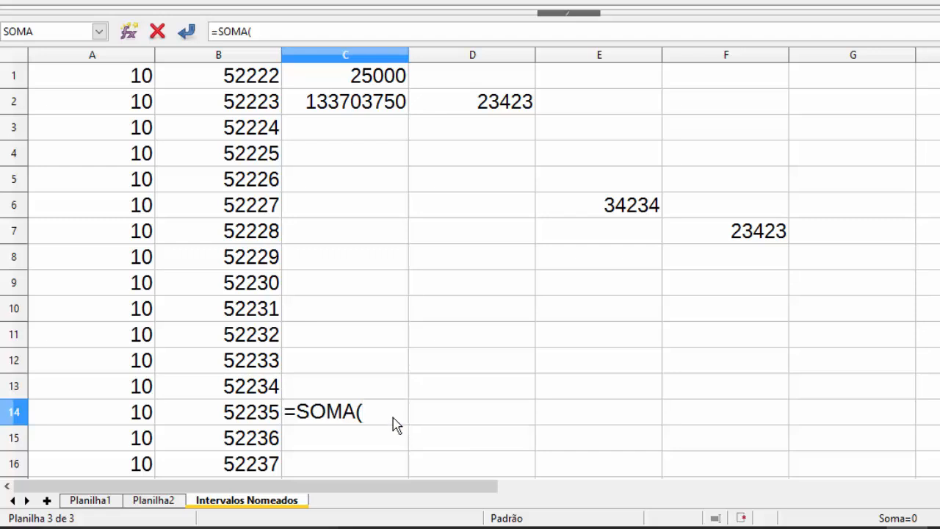
{"action": "type", "text": "FAIXA3"}
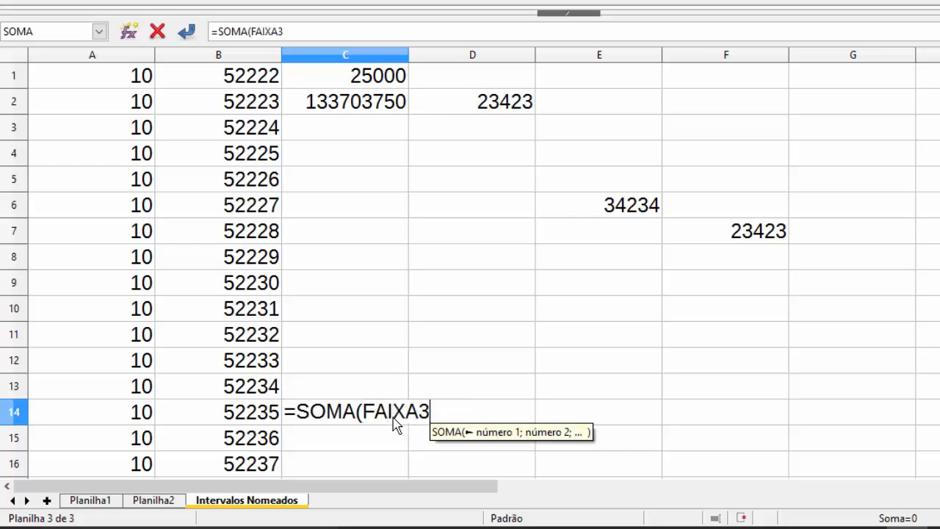
{"action": "key", "text": "Return"}
- Add more values inside FAIXA3: 3 in E7, 4 in F6 and 3 in F5
{"action": "left_click", "coordinate": [677, 216]}
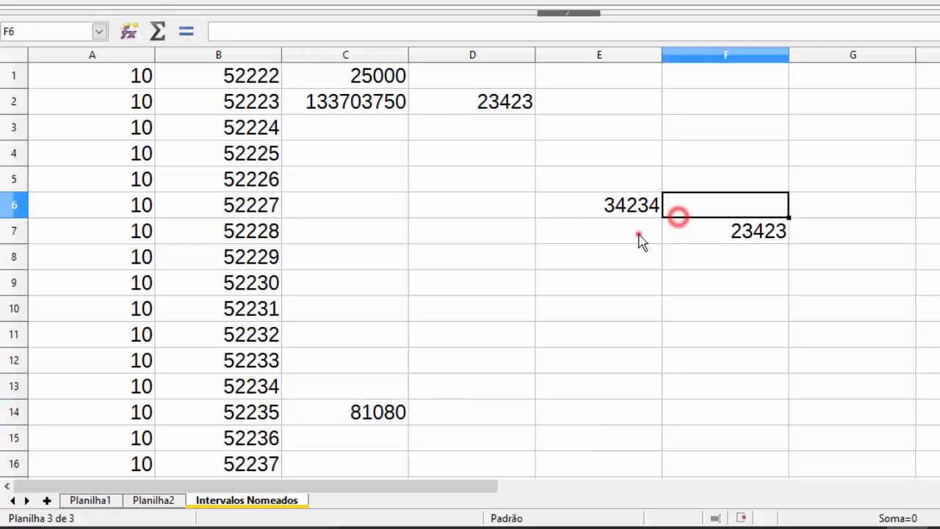
{"action": "left_click", "coordinate": [638, 233]}
{"action": "type", "text": "D"}
{"action": "left_click", "coordinate": [679, 249]}
{"action": "left_click", "coordinate": [592, 235]}
{"action": "type", "text": "3"}
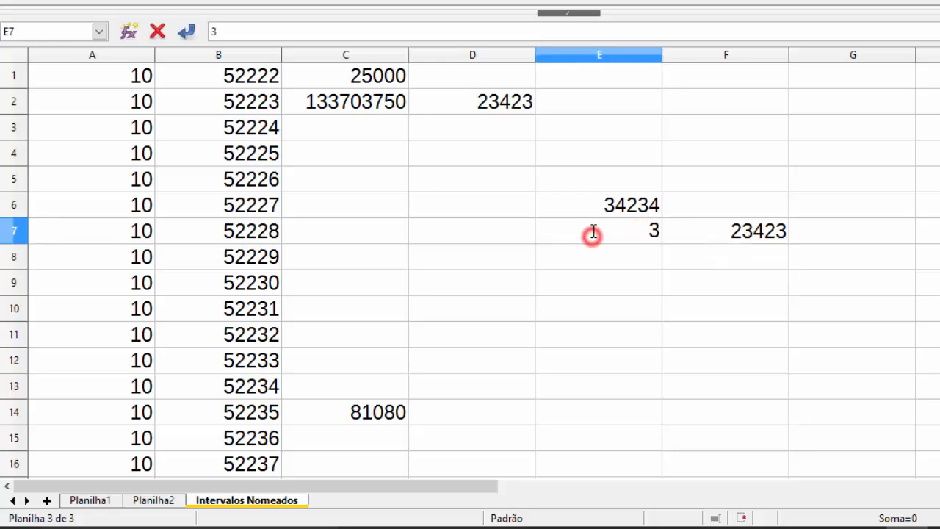
{"action": "left_click", "coordinate": [694, 208]}
{"action": "type", "text": "4"}
{"action": "left_click", "coordinate": [702, 180]}
{"action": "type", "text": "3"}
- Enter 3 in E5, 34 in E3 and 4 in E4 within FAIXA3
{"action": "left_click", "coordinate": [614, 180]}
{"action": "type", "text": "3"}
{"action": "left_click", "coordinate": [640, 139]}
{"action": "type", "text": "4"}
{"action": "left_click", "coordinate": [621, 122]}
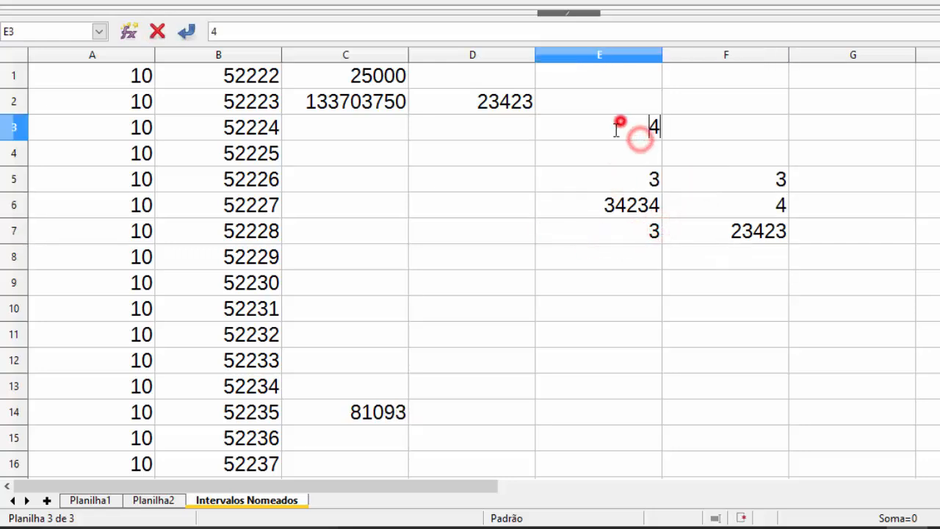
{"action": "type", "text": "3"}
{"action": "left_click", "coordinate": [606, 149]}
{"action": "type", "text": "4"}
{"action": "left_click_drag", "start_coordinate": [617, 164], "coordinate": [617, 184]}
{"action": "left_click", "coordinate": [619, 205]}
{"action": "left_click", "coordinate": [619, 234]}
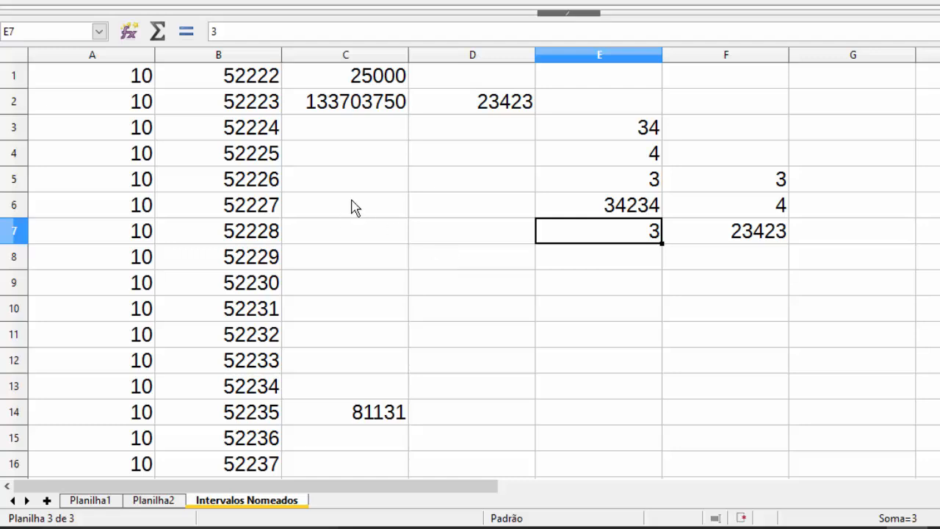
- Jump to the named range FAIXA3 by choosing it from the list of defined names
{"action": "left_click", "coordinate": [98, 31]}
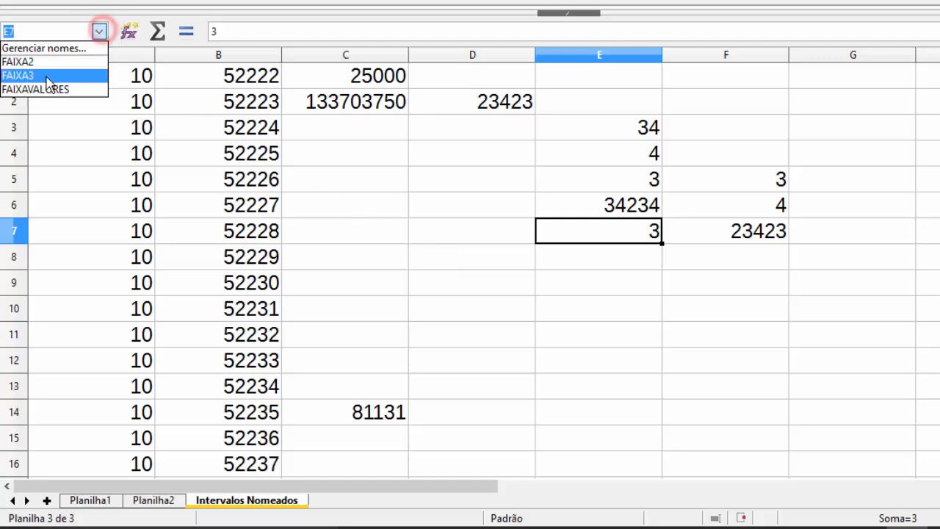
{"action": "left_click", "coordinate": [15, 77]}
{"action": "left_click", "coordinate": [98, 31]}
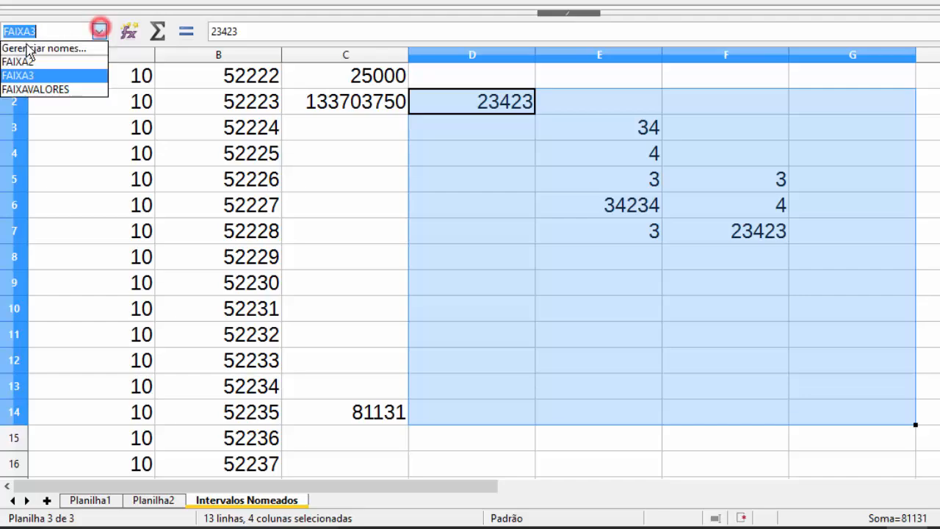
{"action": "left_click", "coordinate": [21, 76]}
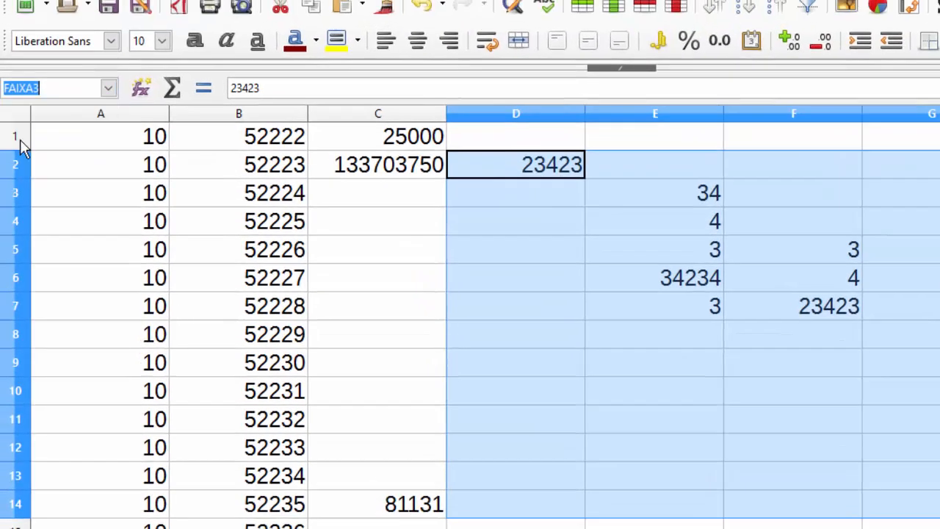
- Open the name management dialog, move it clear of the data, and select the name FAIXA3
{"action": "left_click", "coordinate": [144, 128]}
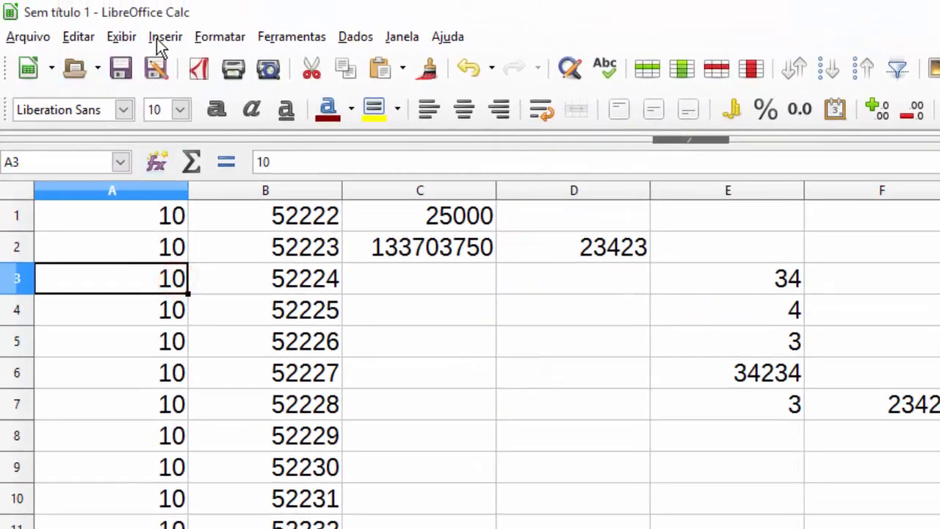
{"action": "left_click", "coordinate": [163, 39]}
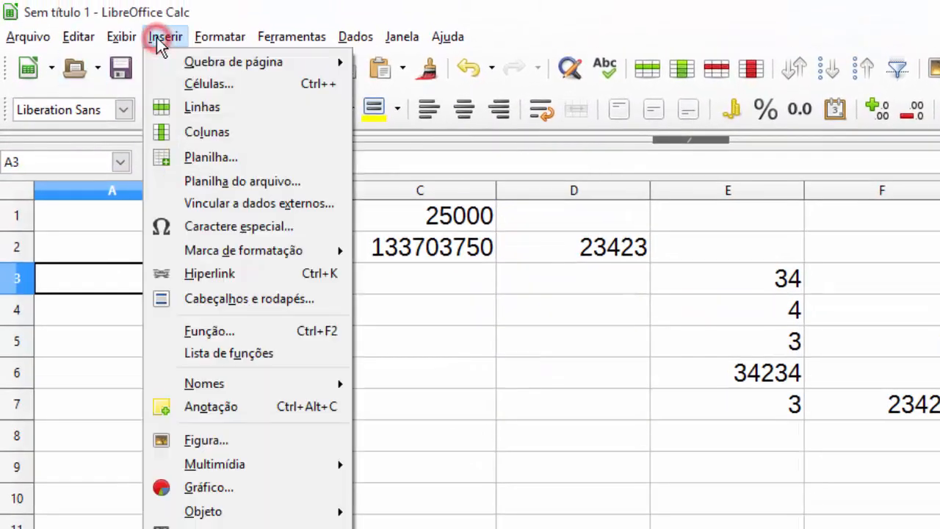
{"action": "left_click", "coordinate": [254, 379]}
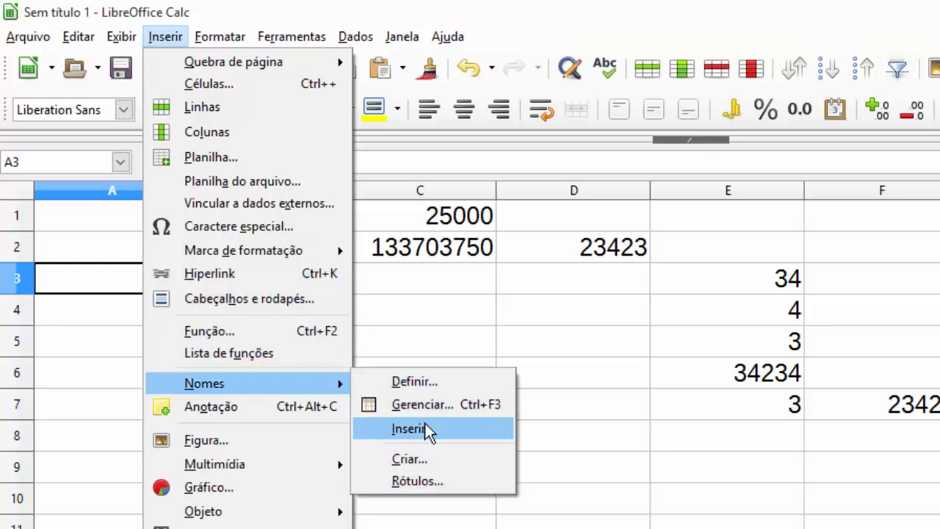
{"action": "left_click", "coordinate": [437, 403]}
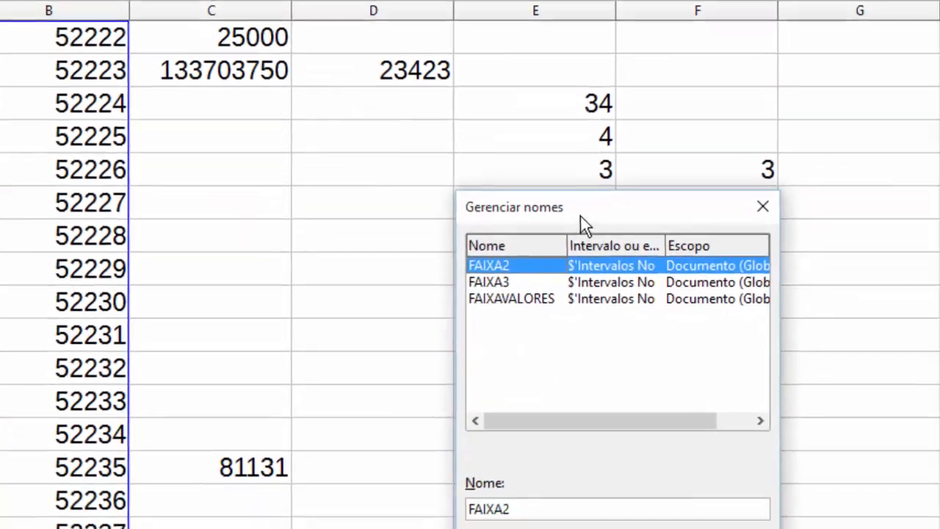
{"action": "left_click_drag", "start_coordinate": [575, 208], "coordinate": [366, 1]}
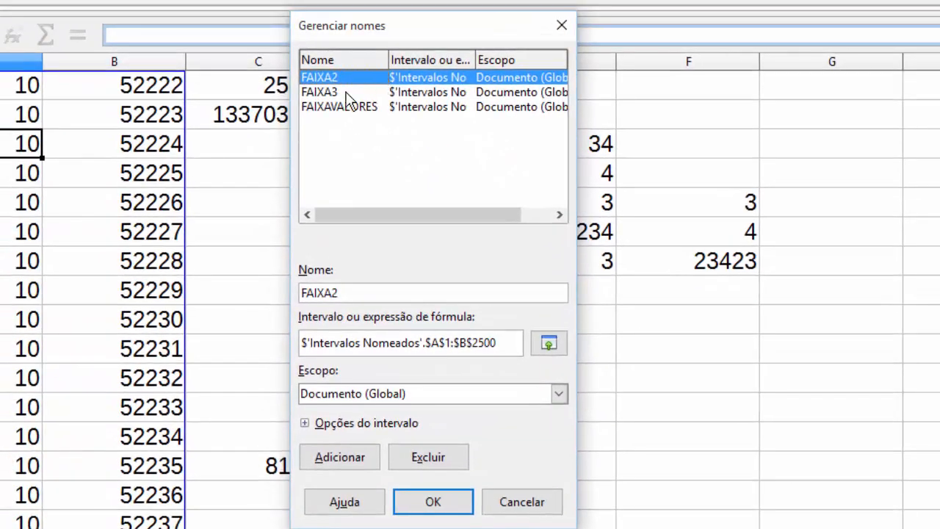
{"action": "left_click", "coordinate": [346, 92]}
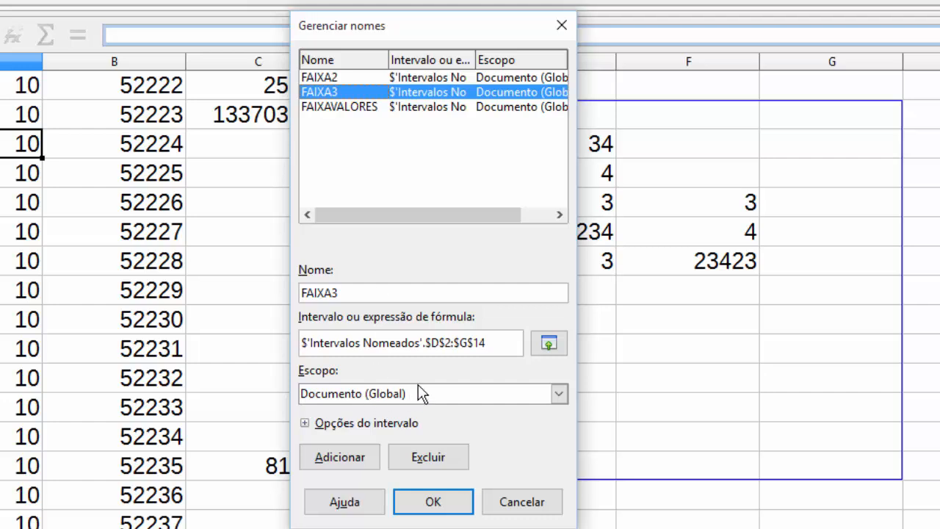
- Set the end row of FAIXA3's reference to 5, giving the range $D$2:$G$5
{"action": "left_click", "coordinate": [474, 343]}
{"action": "left_click_drag", "start_coordinate": [486, 342], "coordinate": [430, 343]}
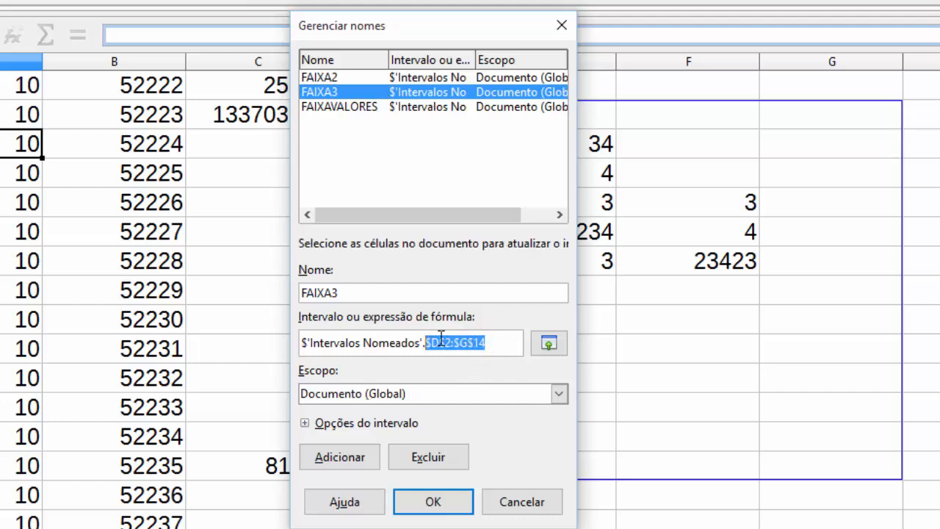
{"action": "left_click", "coordinate": [445, 342]}
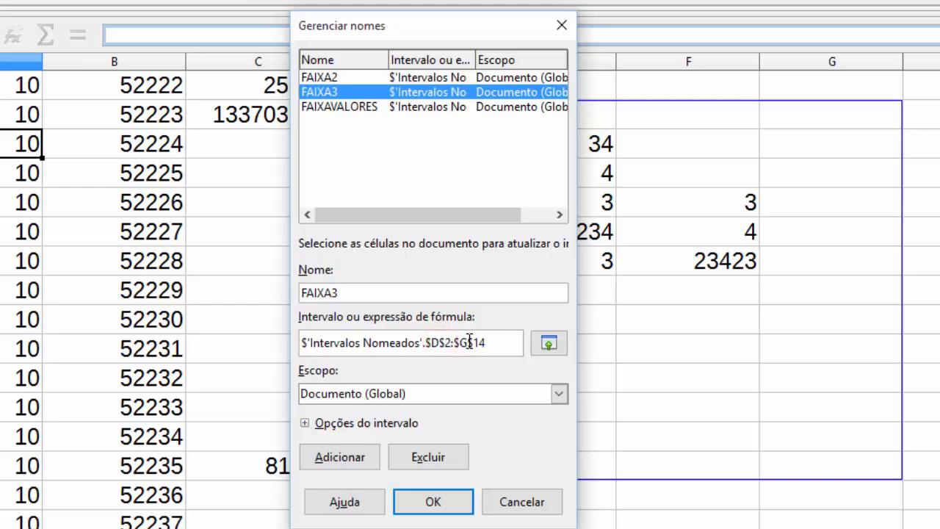
{"action": "left_click", "coordinate": [479, 342]}
{"action": "double_click", "coordinate": [477, 342]}
{"action": "type", "text": "5"}
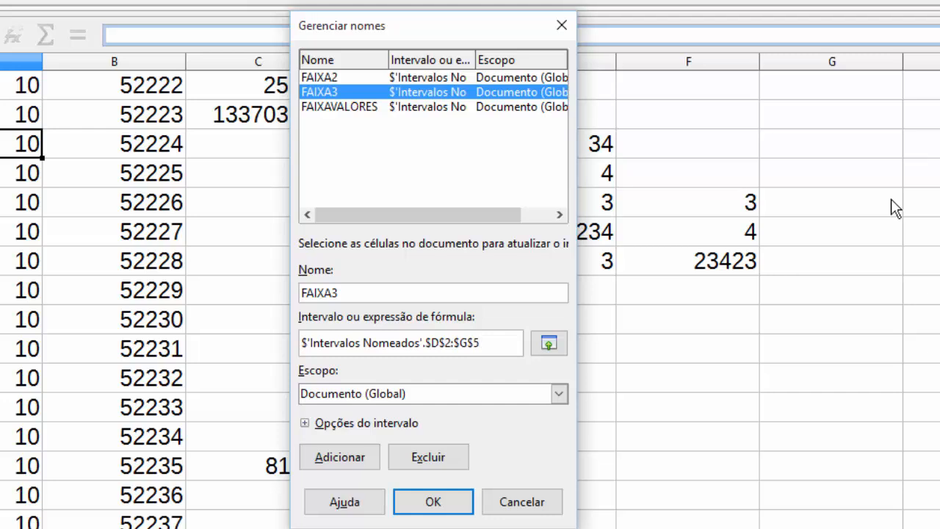
{"action": "key", "text": "Tab"}
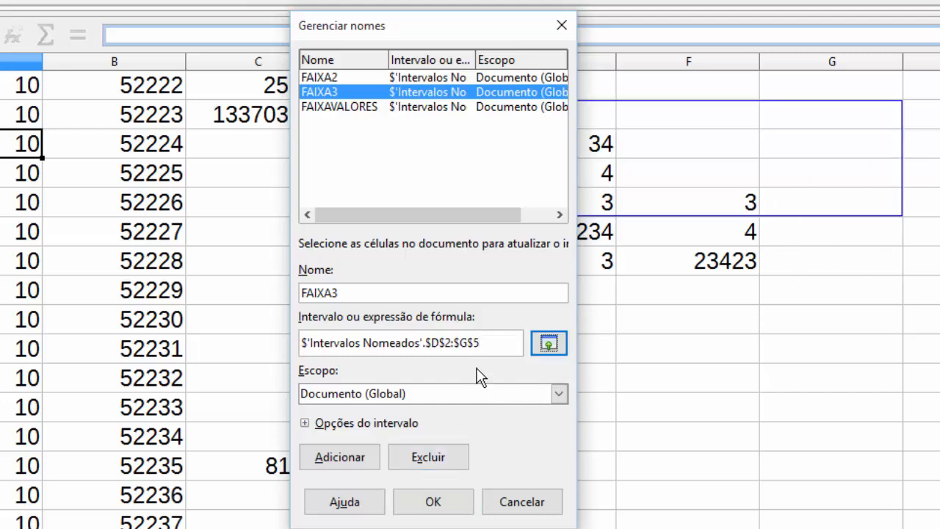
- Set the end row of FAIXA3's reference to 7, giving the range $D$2:$G$7
{"action": "left_click", "coordinate": [478, 343]}
{"action": "key", "text": "BackSpace"}
{"action": "type", "text": "7"}
{"action": "key", "text": "Tab"}
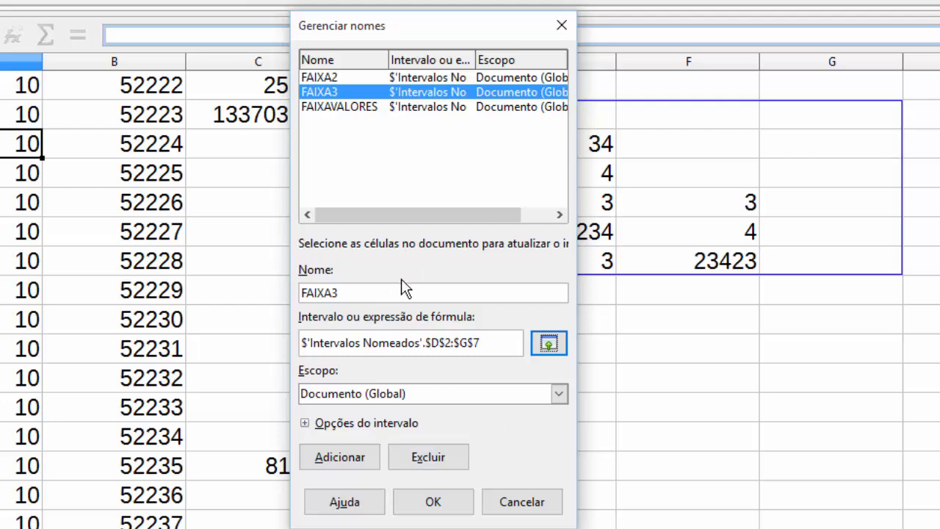
- Delete the name FAIXA3 and apply the change to the document's defined names
{"action": "left_click", "coordinate": [427, 456]}
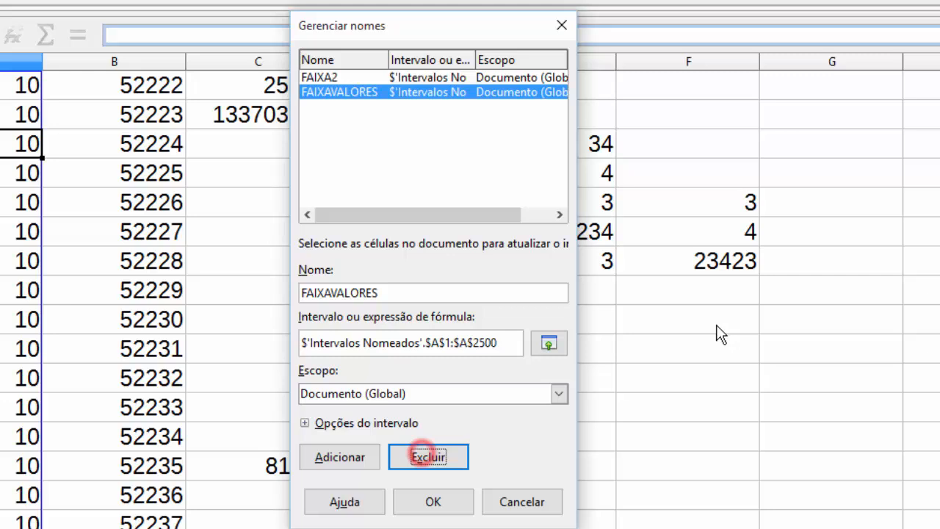
{"action": "left_click", "coordinate": [430, 501]}
{"action": "left_click", "coordinate": [629, 418]}
{"action": "left_click", "coordinate": [558, 405]}
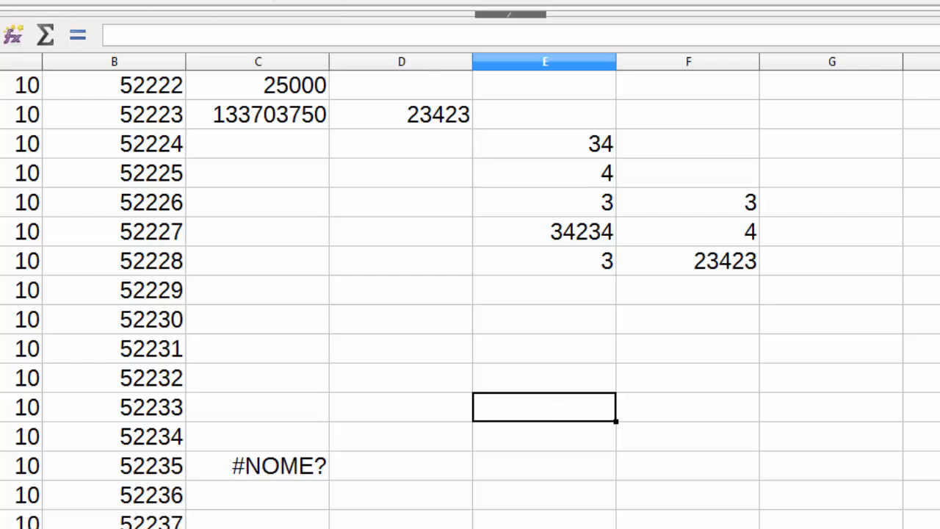
- Examine the SOMA formula in C14 and its reference to faixa3, leaving the formula without editing it
{"action": "left_click", "coordinate": [259, 471]}
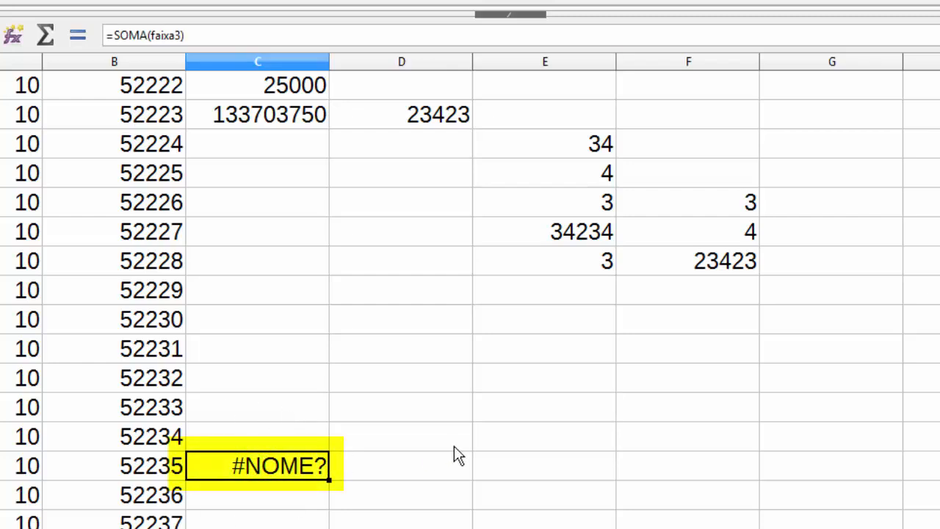
{"action": "double_click", "coordinate": [204, 453]}
{"action": "double_click", "coordinate": [268, 466]}
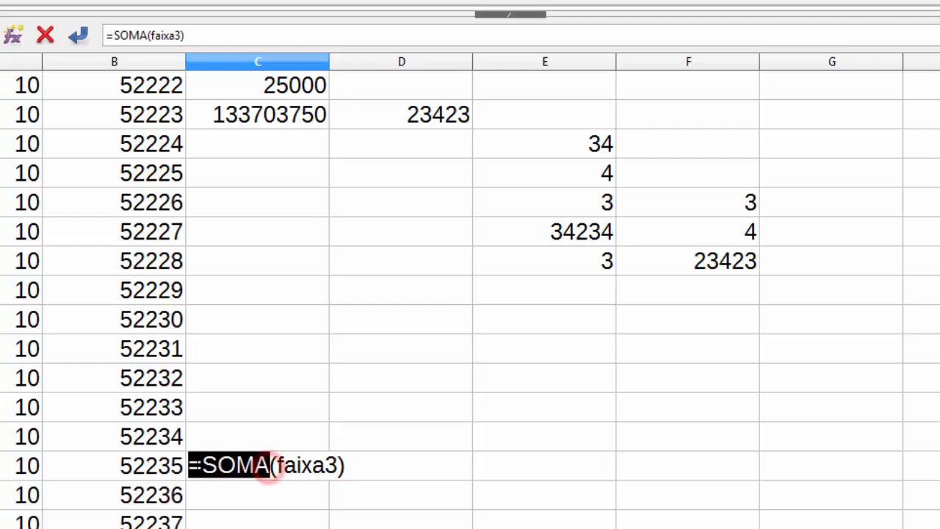
{"action": "left_click", "coordinate": [276, 467]}
{"action": "double_click", "coordinate": [291, 467]}
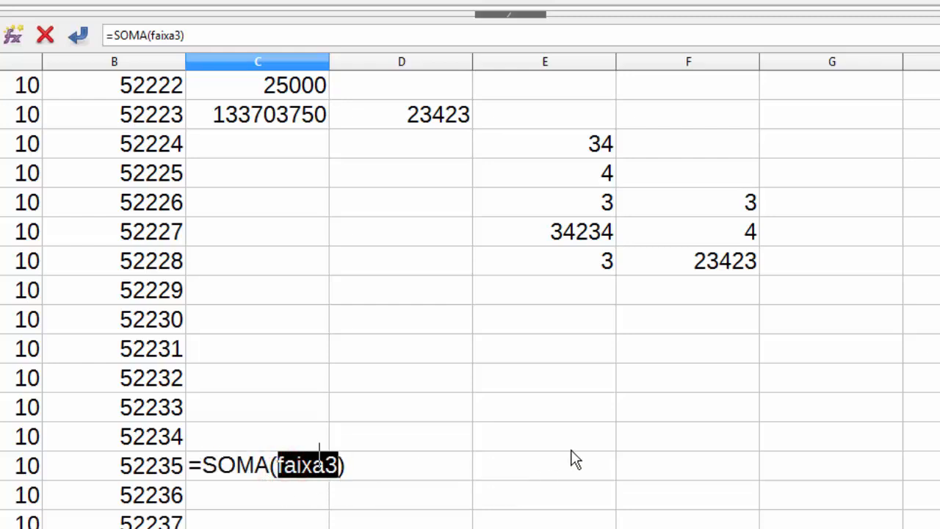
{"action": "key", "text": "Escape"}
{"action": "left_click", "coordinate": [565, 426]}
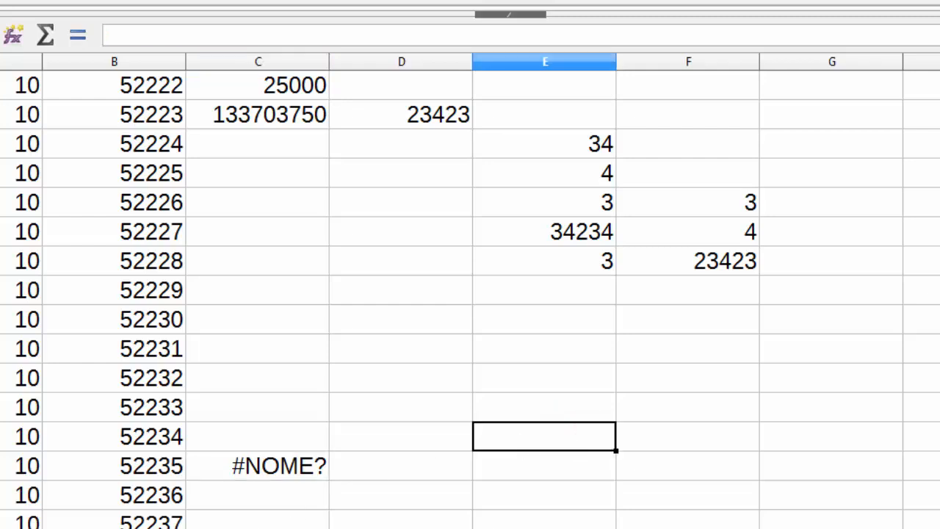
{"action": "left_click", "coordinate": [396, 300]}
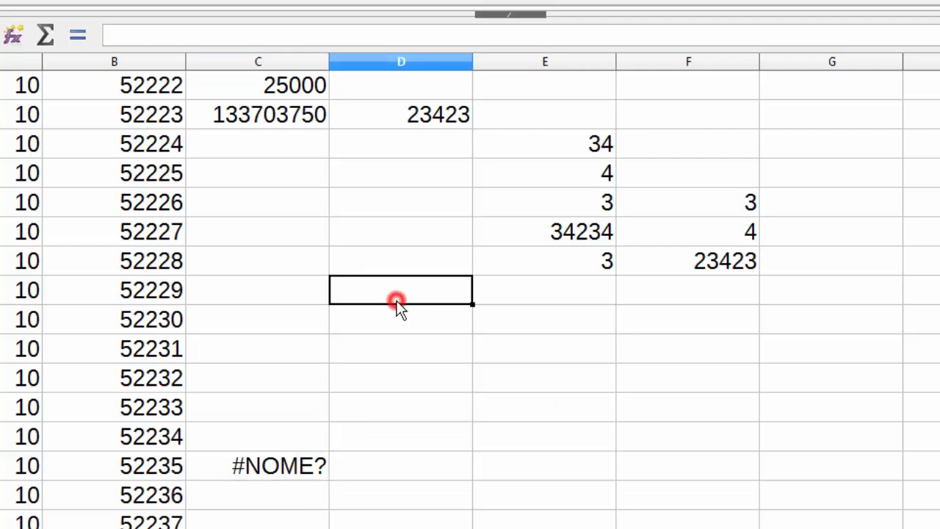
{"action": "left_click_drag", "start_coordinate": [17, 87], "coordinate": [463, 311]}
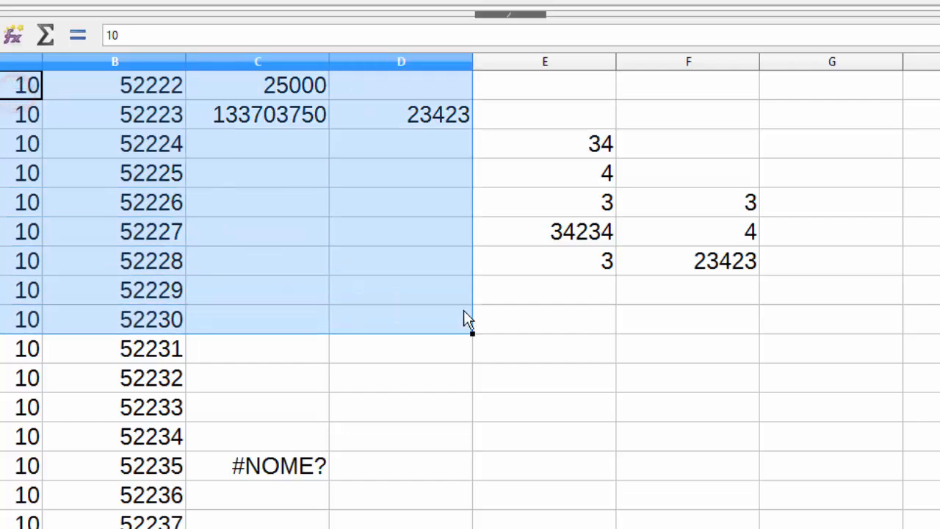
{"action": "left_click", "coordinate": [534, 310]}
- Enter =CONT.VALORES(FAIXAVALORES) in cell D37 of the Planilha1 sheet
{"action": "left_click", "coordinate": [110, 527]}
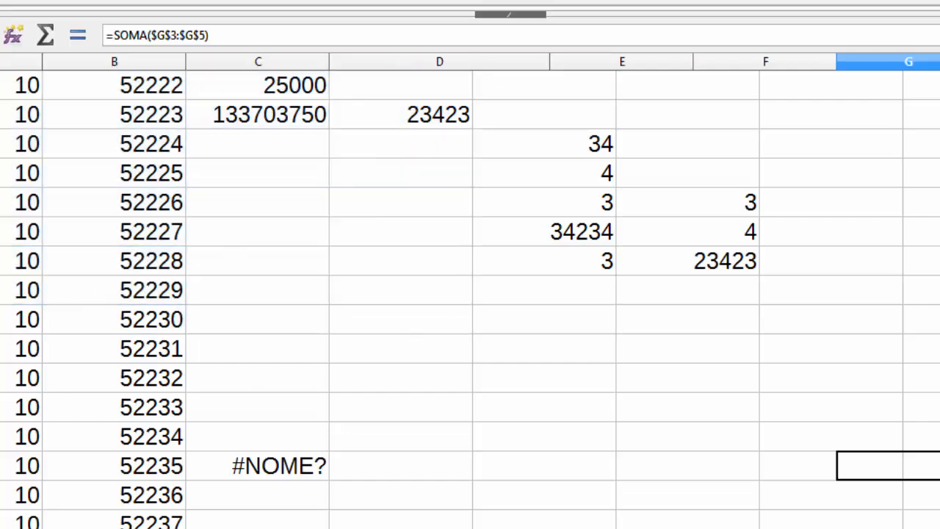
{"action": "left_click", "coordinate": [29, 528]}
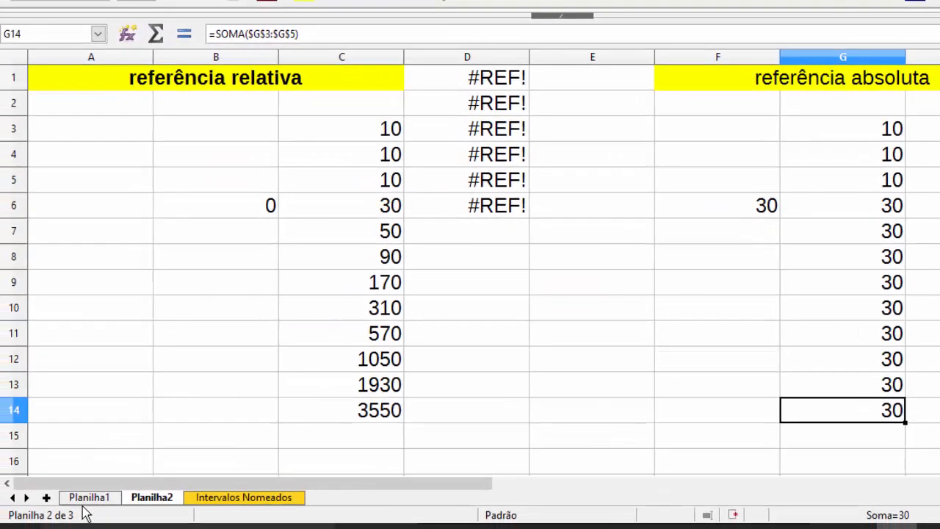
{"action": "left_click", "coordinate": [89, 499]}
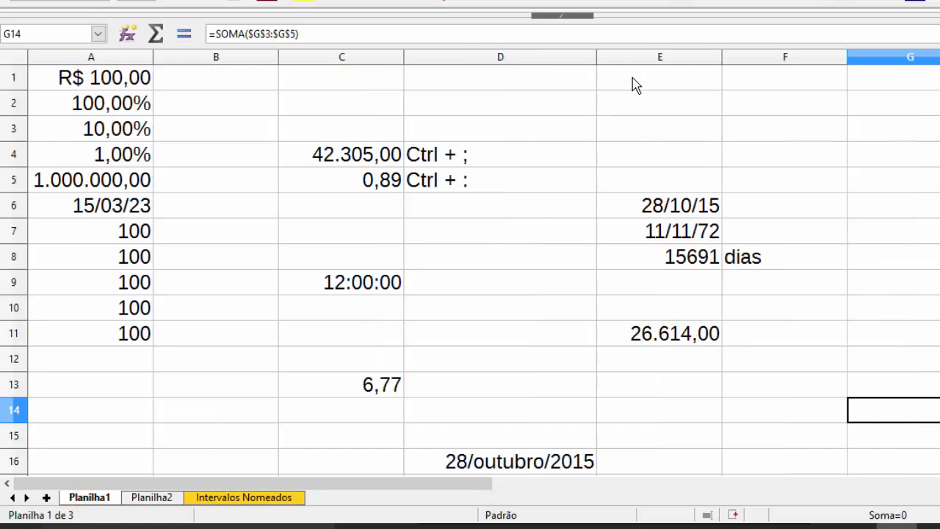
{"action": "left_click", "coordinate": [632, 82]}
{"action": "scroll", "coordinate": [517, 186], "scroll_direction": "down", "scroll_amount": 11}
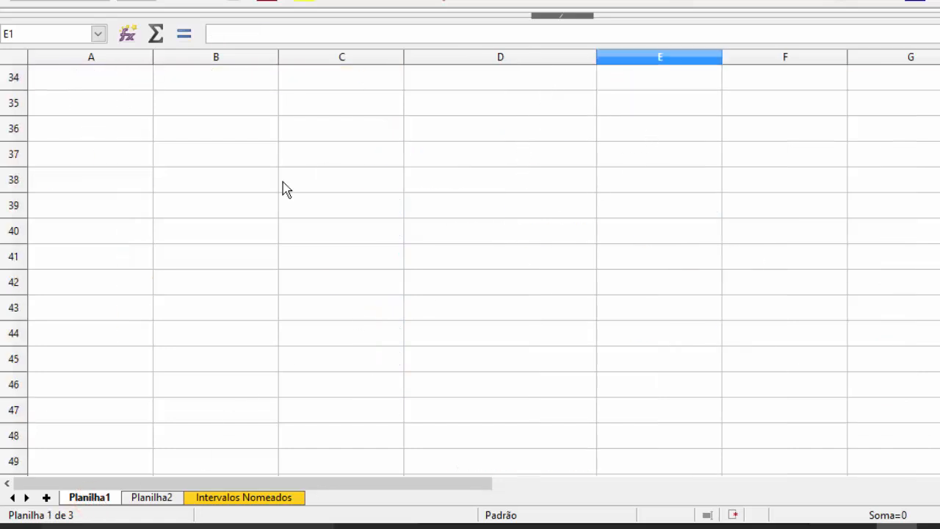
{"action": "left_click", "coordinate": [524, 149]}
{"action": "type", "text": "="}
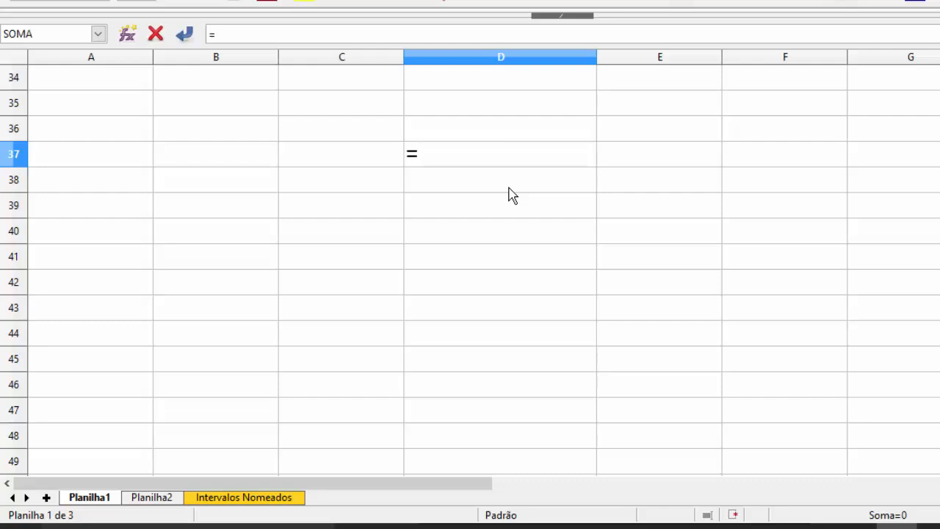
{"action": "type", "text": "CONT.VALORES("}
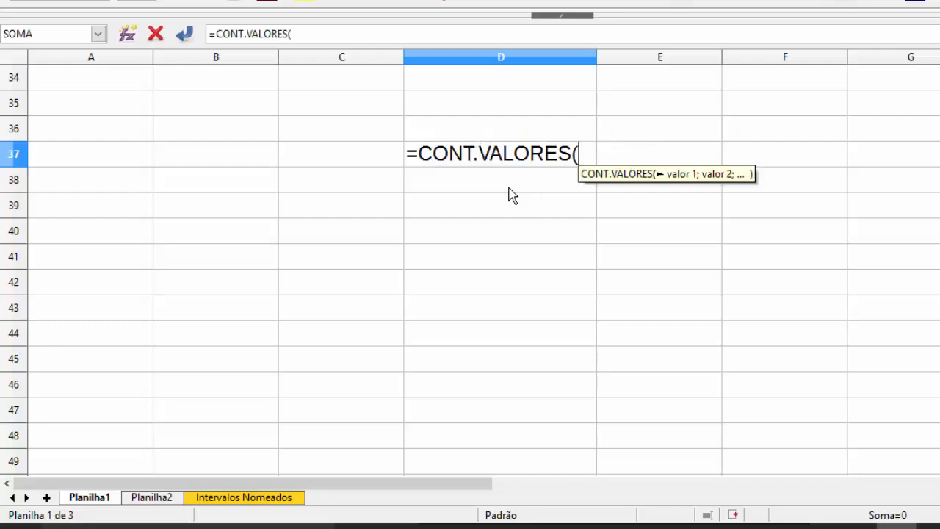
{"action": "type", "text": "FAIXAVALORES)"}
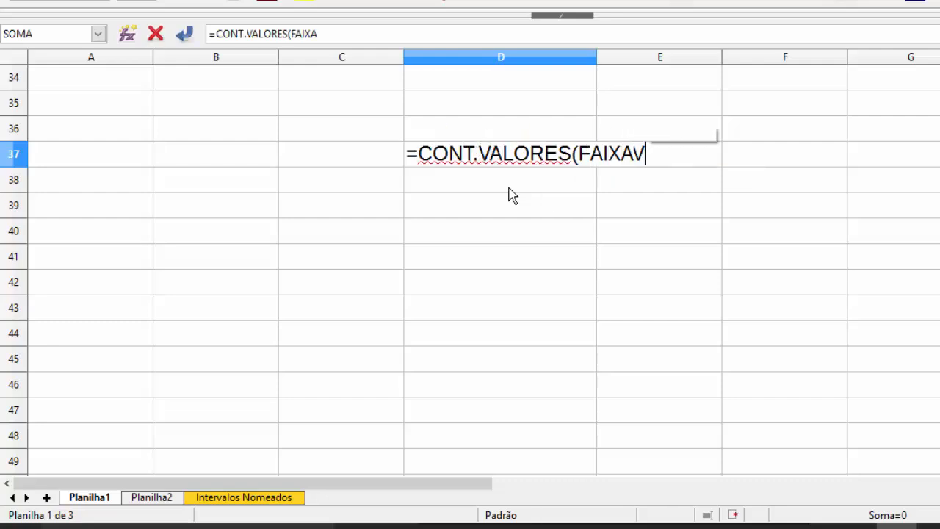
{"action": "key", "text": "Return"}
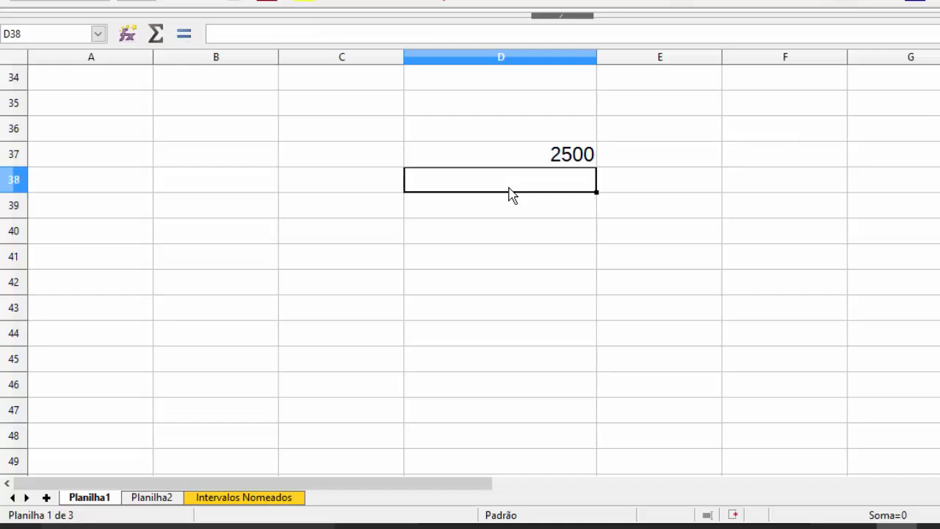
{"action": "key", "text": "Up"}
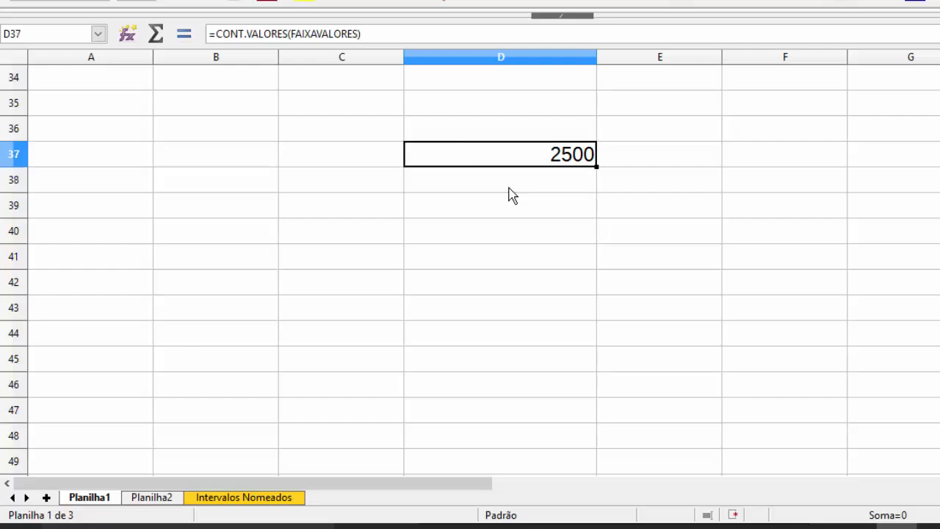
- Count the numbers in the named range FAIXA2 with a CONT.NÚM formula in D38
{"action": "key", "text": "Down"}
{"action": "type", "text": "=CONT"}
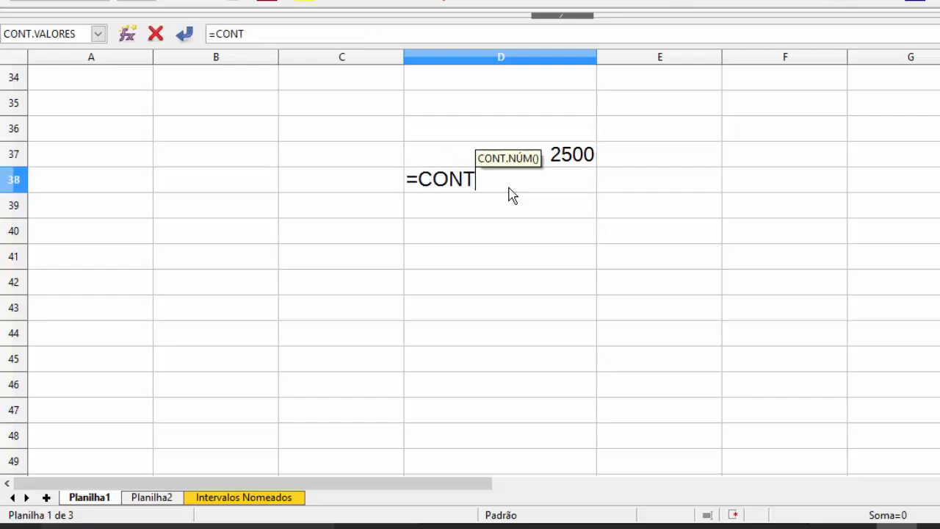
{"action": "type", "text": ".NÚM(FAIXA2"}
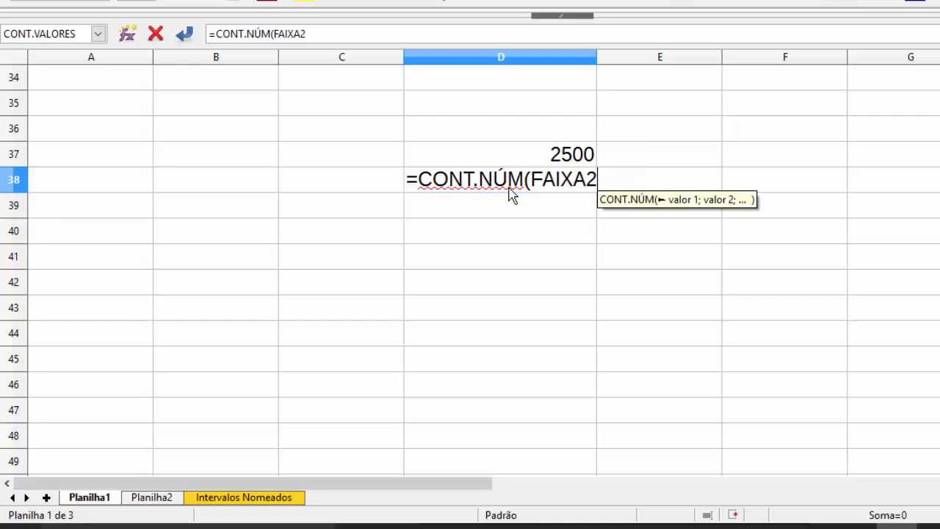
{"action": "key", "text": "Return"}
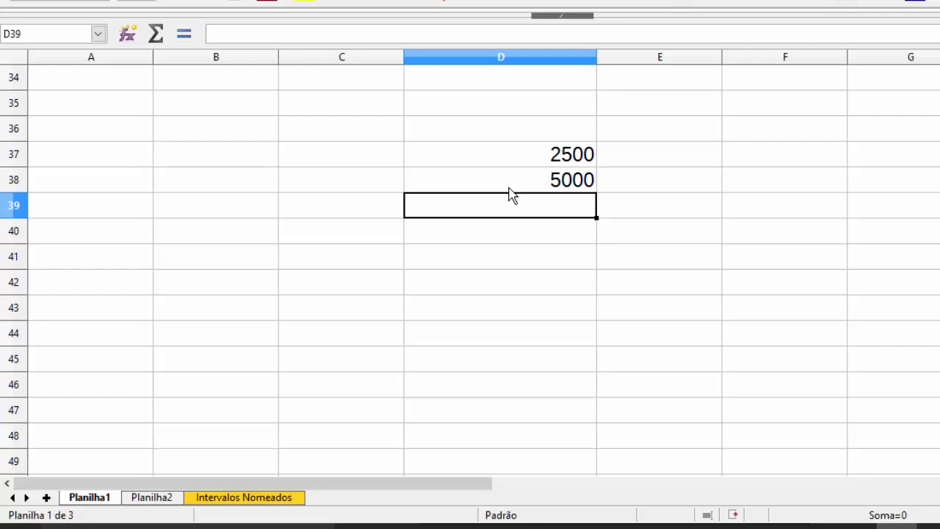
- Switch to the Word syllabus document and highlight the topic "Intervalos Nomeados" in yellow
{"action": "key", "text": "alt+Tab"}
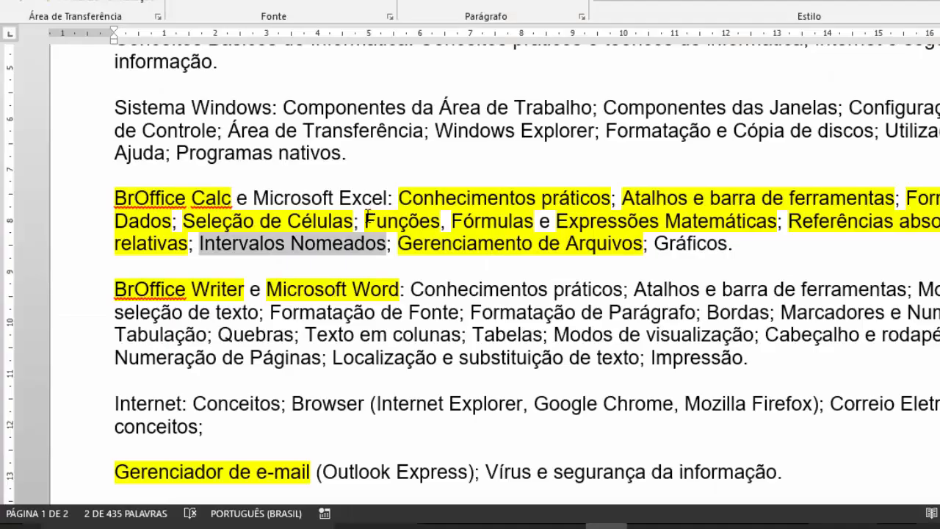
{"action": "left_click", "coordinate": [301, 245]}
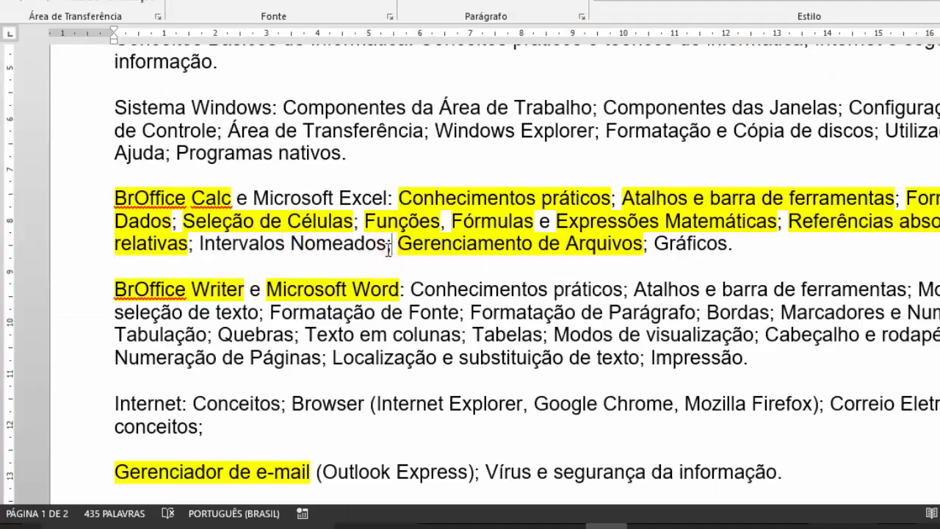
{"action": "left_click_drag", "start_coordinate": [382, 248], "coordinate": [230, 248]}
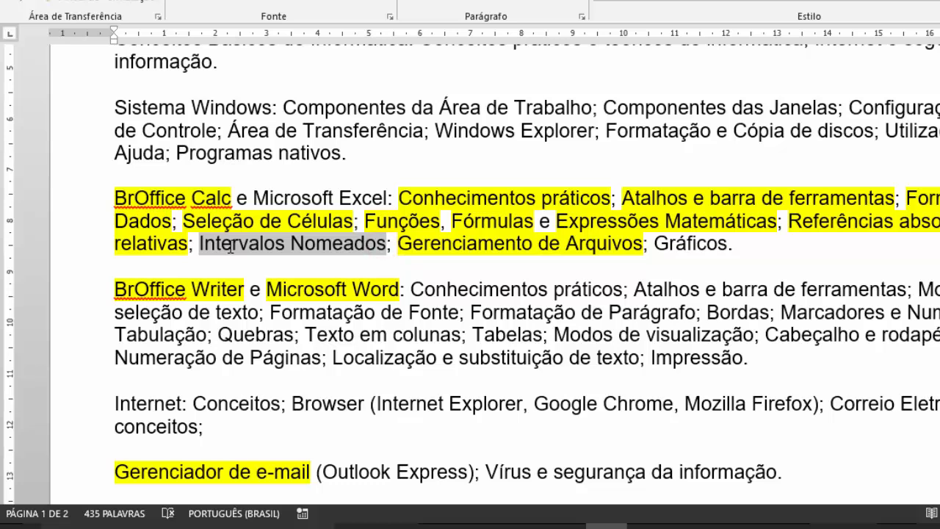
{"action": "left_click", "coordinate": [338, 4]}
{"action": "left_click", "coordinate": [392, 238]}
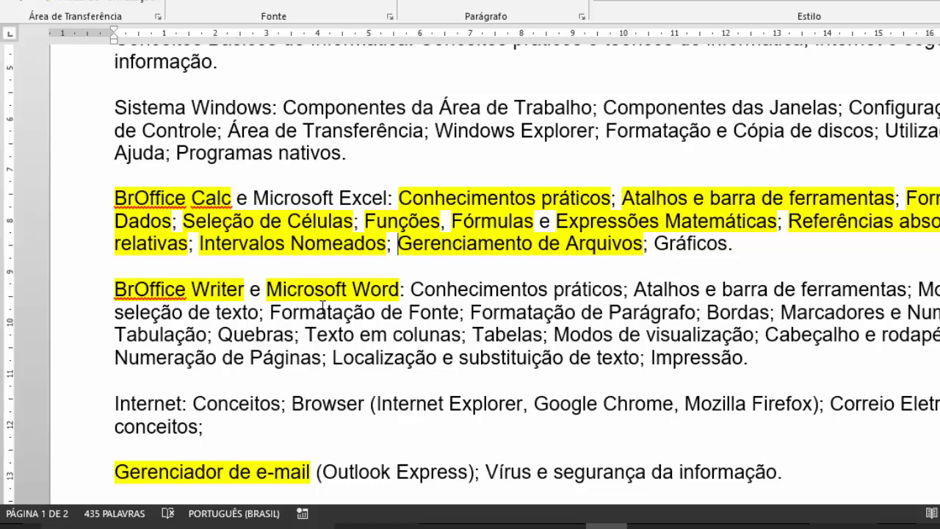
{"action": "double_click", "coordinate": [724, 243]}
{"action": "left_click", "coordinate": [725, 339]}
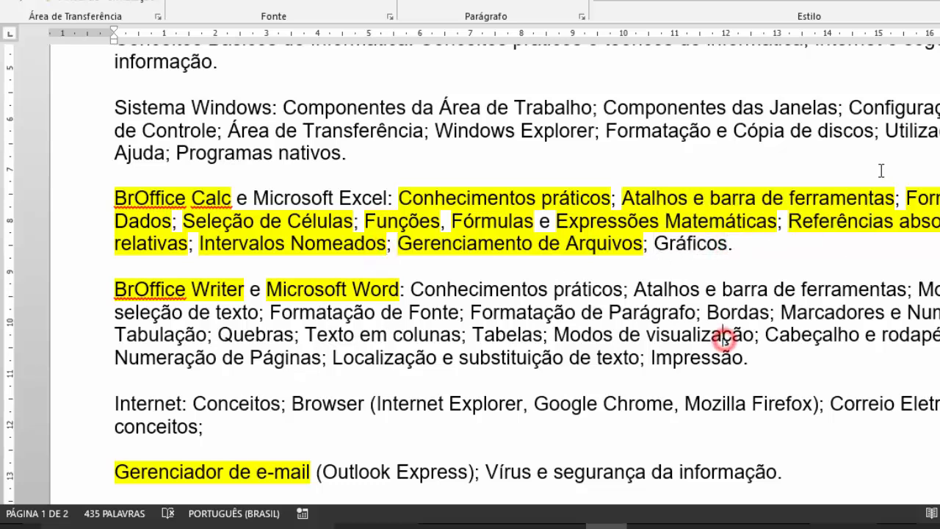
- Switch back to Calc and add a new sheet after Intervalos Nomeados
{"action": "key", "text": "alt+Tab"}
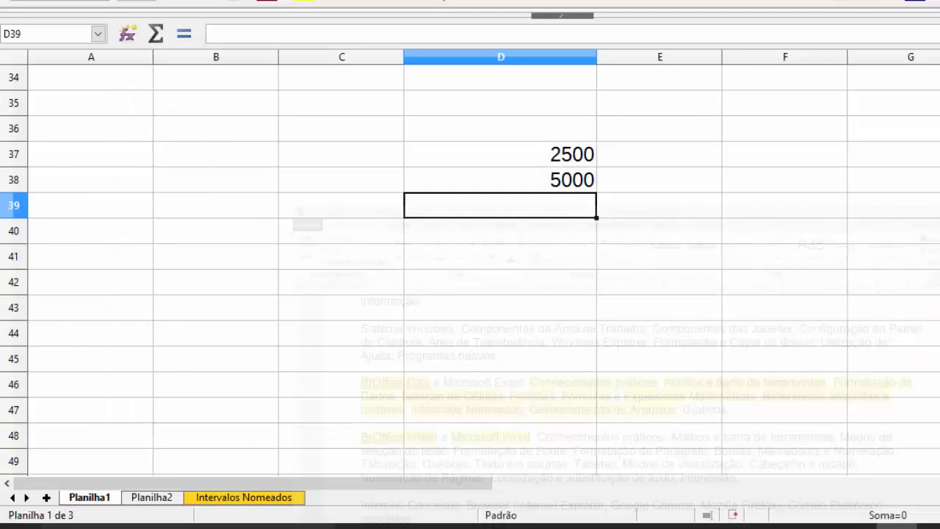
{"action": "left_click", "coordinate": [627, 125]}
{"action": "left_click", "coordinate": [510, 209]}
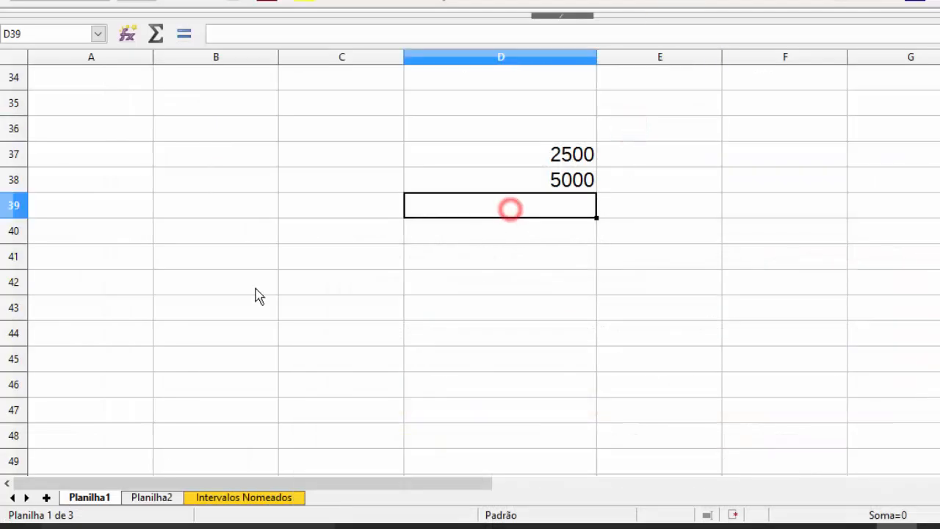
{"action": "left_click", "coordinate": [279, 497]}
{"action": "left_click", "coordinate": [504, 360]}
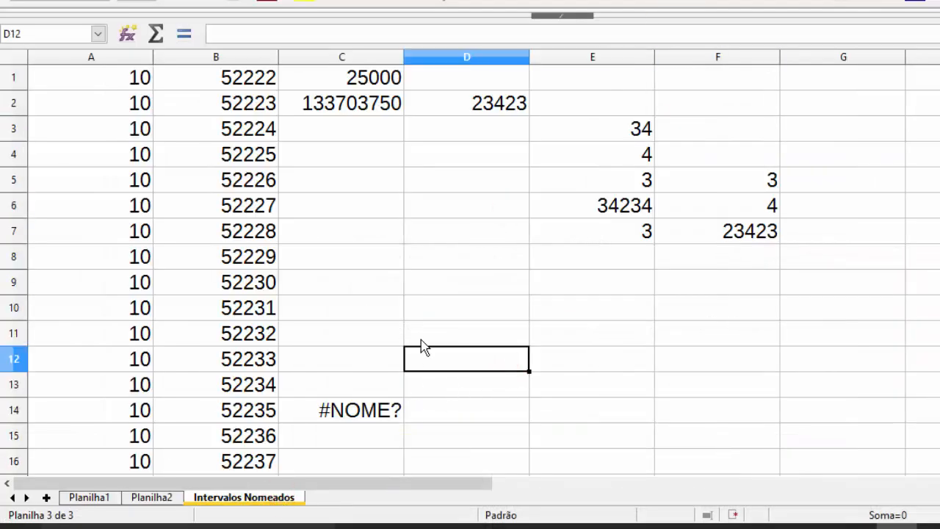
{"action": "left_click", "coordinate": [468, 329]}
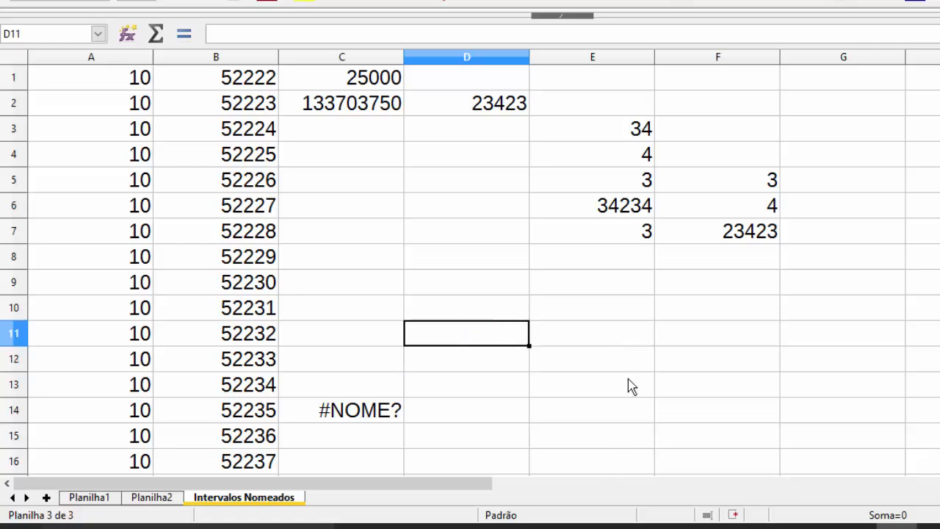
{"action": "left_click", "coordinate": [45, 497]}
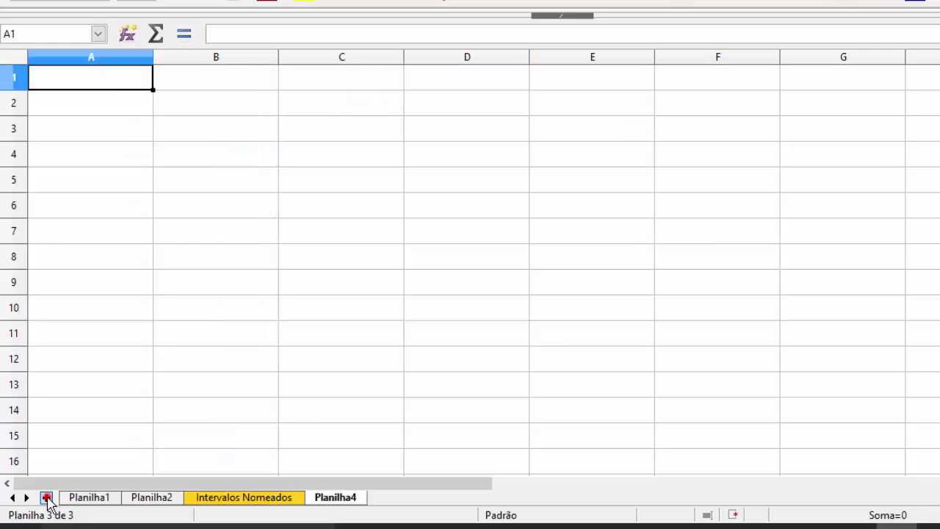
{"action": "left_click", "coordinate": [335, 498]}
{"action": "double_click", "coordinate": [335, 499]}
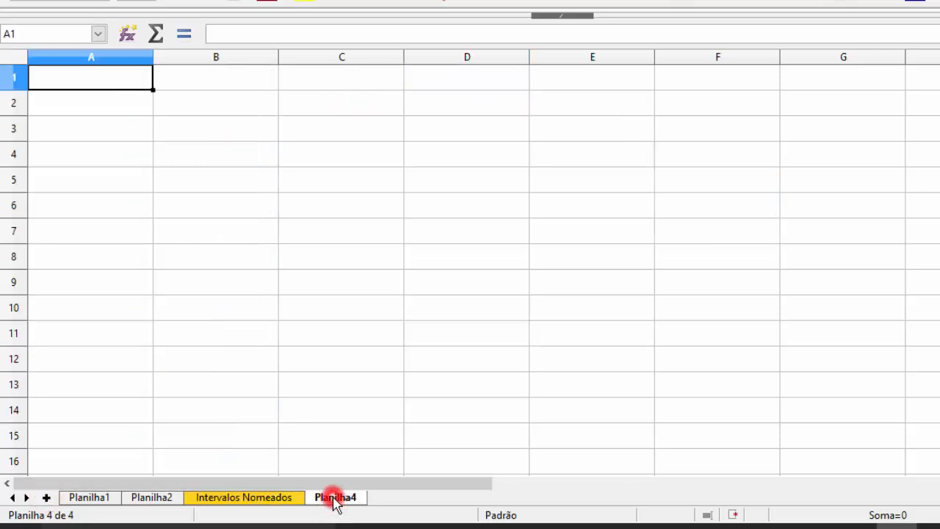
{"action": "type", "text": "gRA"}
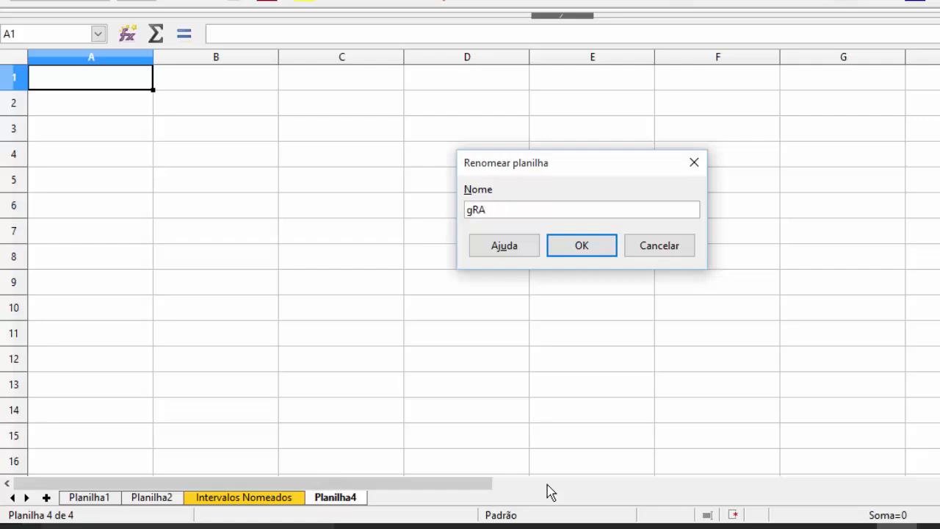
{"action": "key", "text": "BackSpace"}
{"action": "key", "text": "Return"}
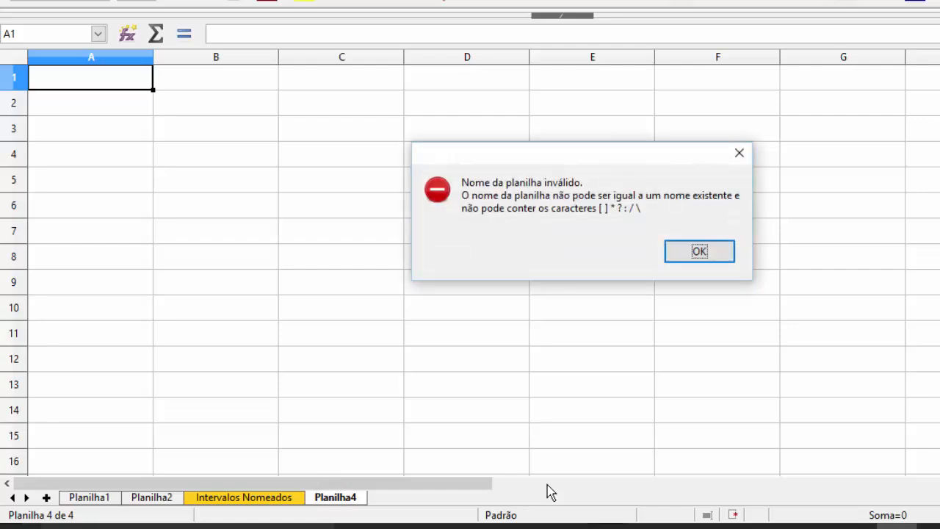
{"action": "key", "text": "Return"}
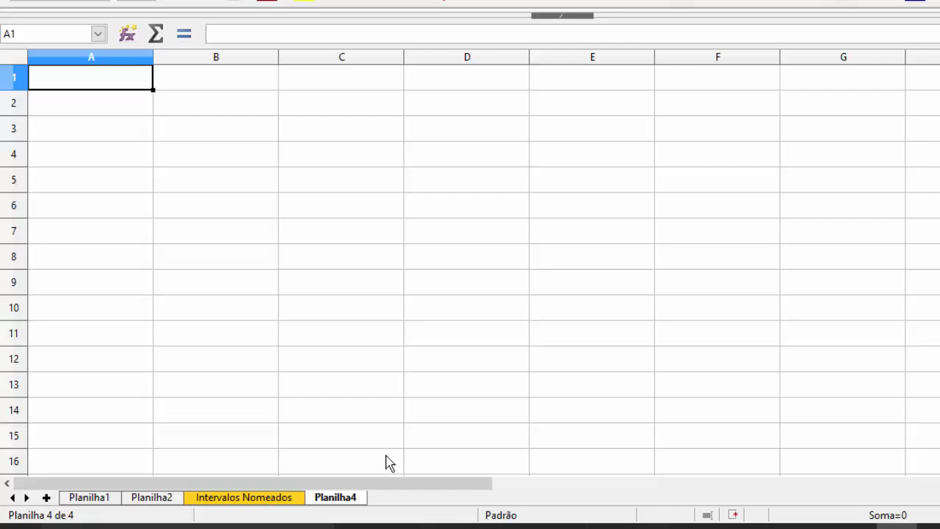
- Rename the sheet Planilha4 as Gráfico
{"action": "double_click", "coordinate": [331, 498]}
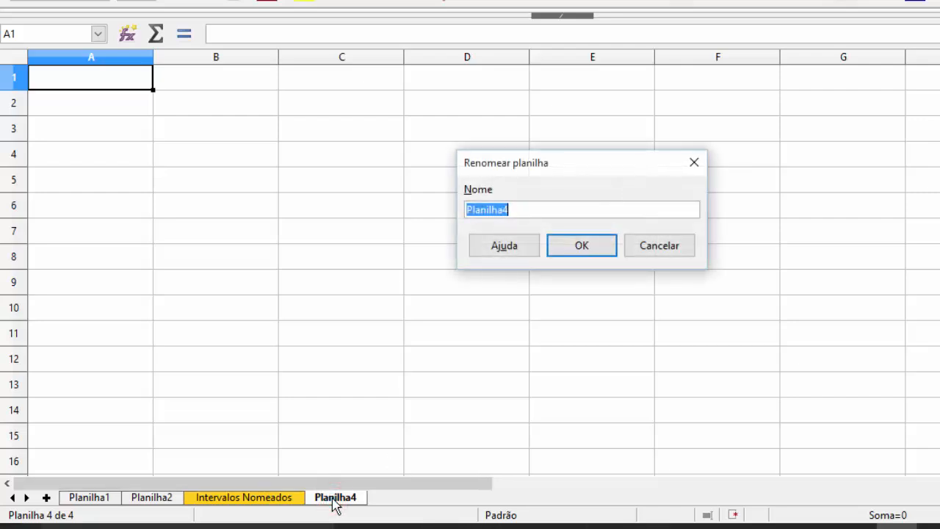
{"action": "type", "text": "Grá"}
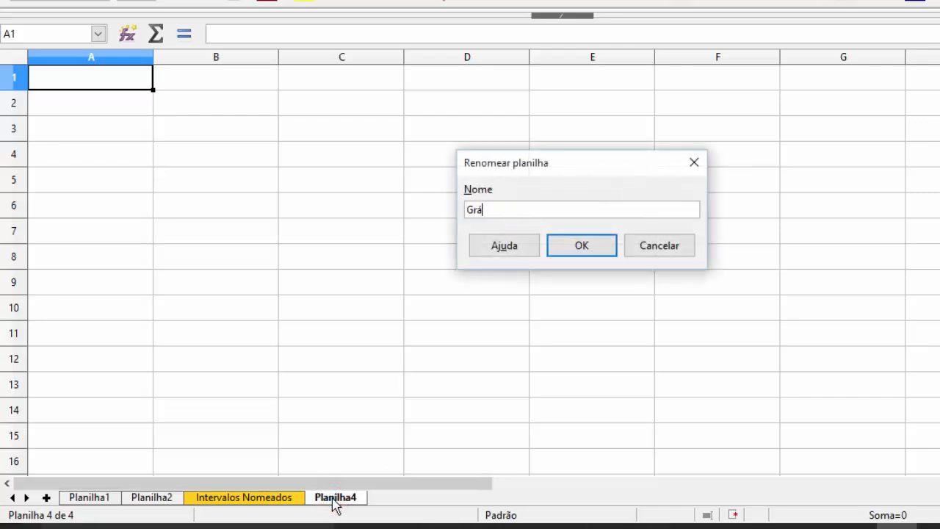
{"action": "type", "text": "fica"}
{"action": "key", "text": "BackSpace"}
{"action": "type", "text": "o"}
{"action": "key", "text": "Return"}
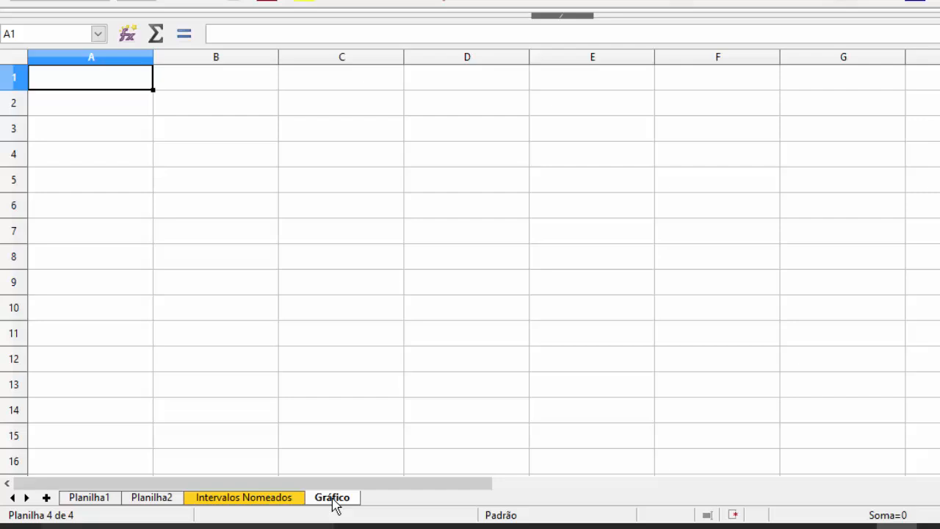
- Enter the label 1º bimestre in cell A1 and 2º bimestre in cell A2
{"action": "type", "text": "1º"}
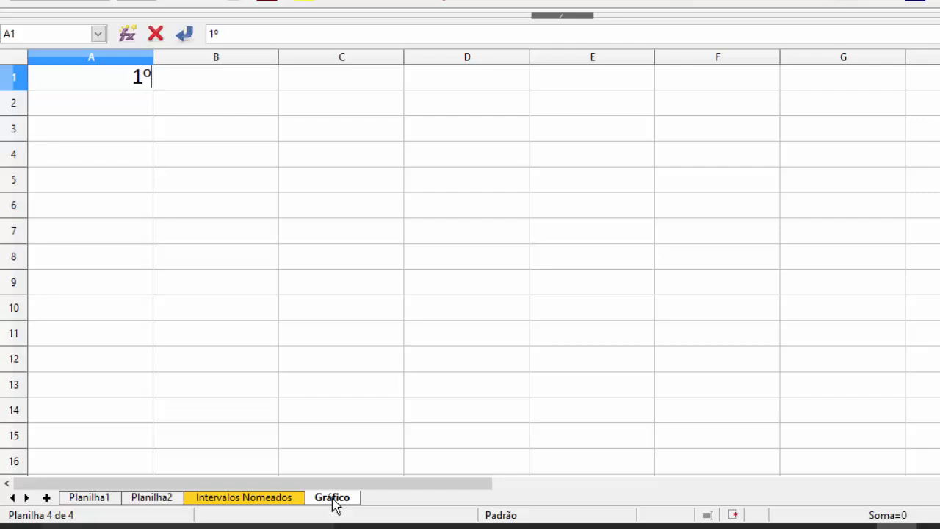
{"action": "type", "text": " bimestre"}
{"action": "key", "text": "Return"}
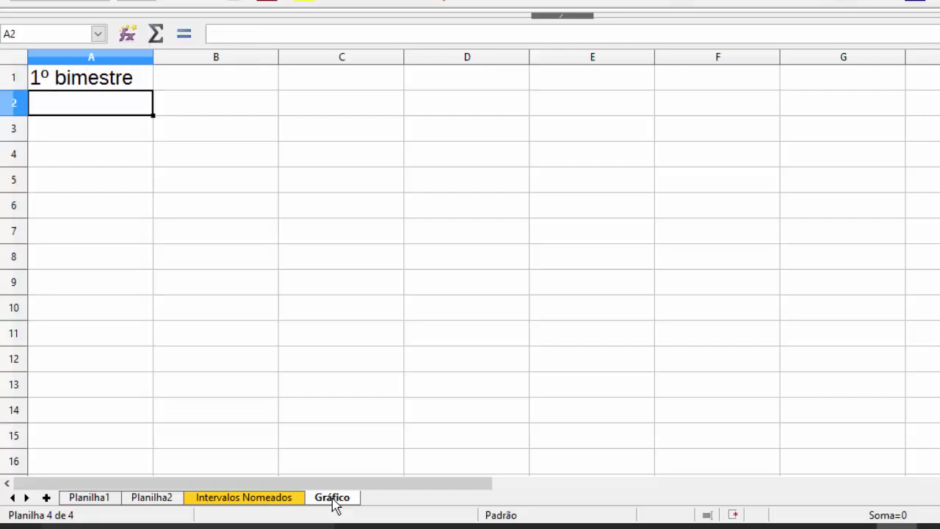
{"action": "type", "text": "2º bimestre"}
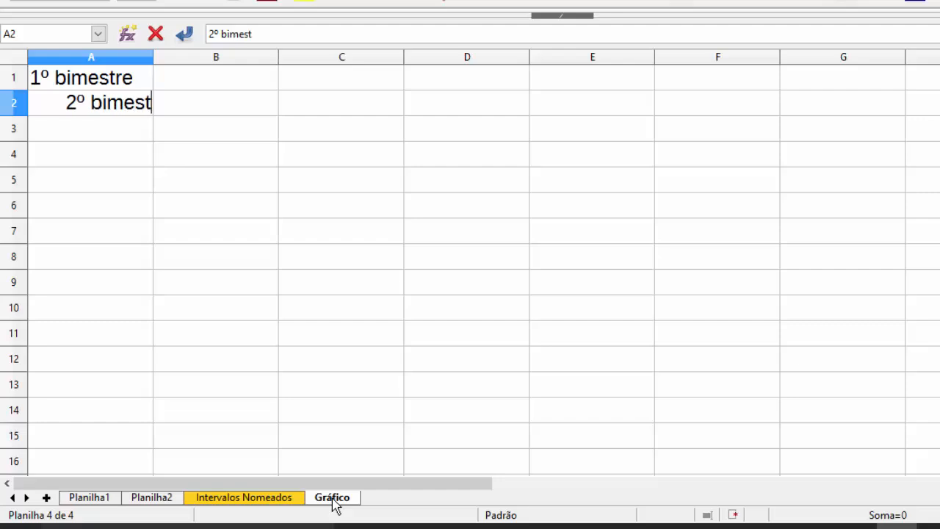
{"action": "key", "text": "Return"}
- Enter the label 3º bimestre in cell A3 and 4º bimestre in cell A4
{"action": "type", "text": "3º bimestra"}
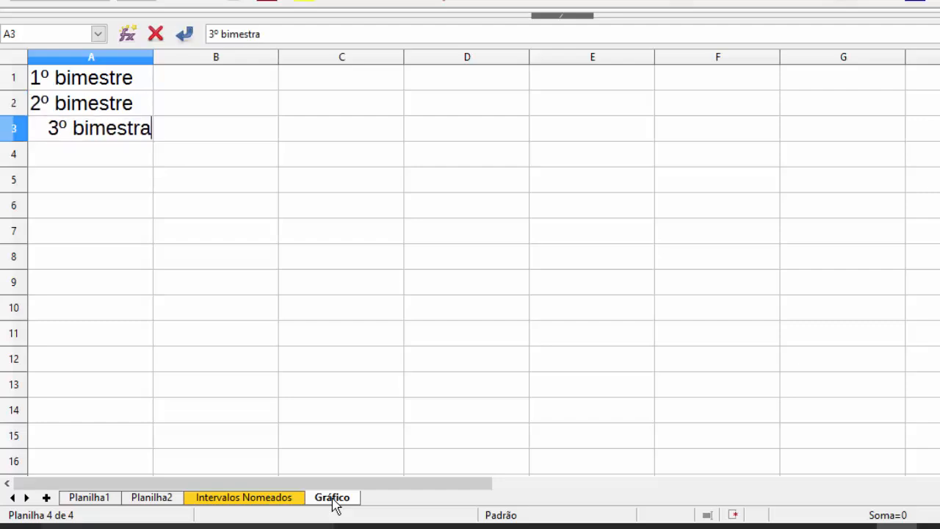
{"action": "key", "text": "Return"}
{"action": "key", "text": "Up"}
{"action": "key", "text": "F2"}
{"action": "key", "text": "BackSpace"}
{"action": "type", "text": "e"}
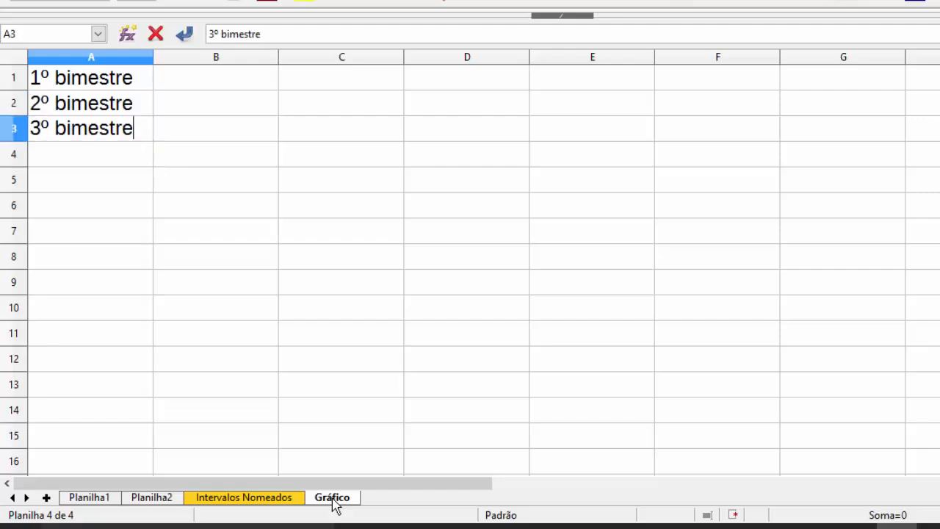
{"action": "key", "text": "Return"}
{"action": "type", "text": "41"}
{"action": "key", "text": "Escape"}
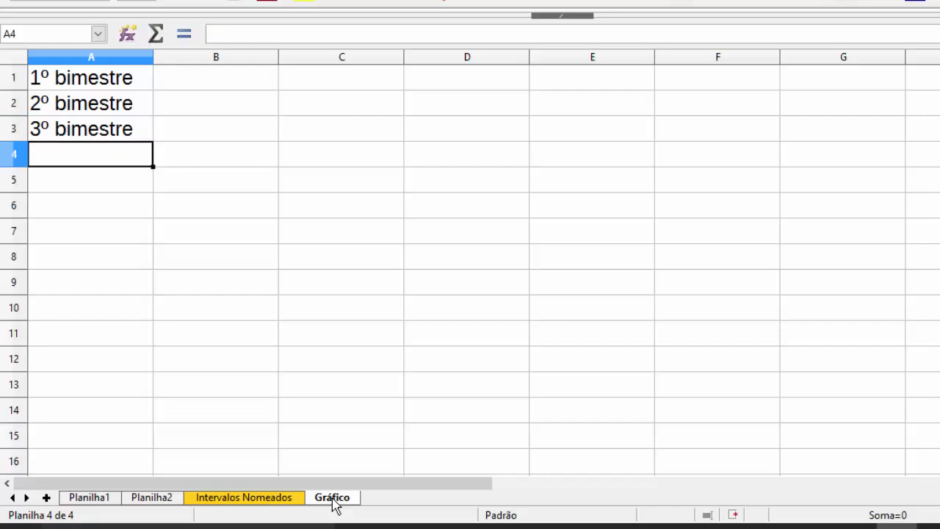
{"action": "type", "text": "4º bimestre"}
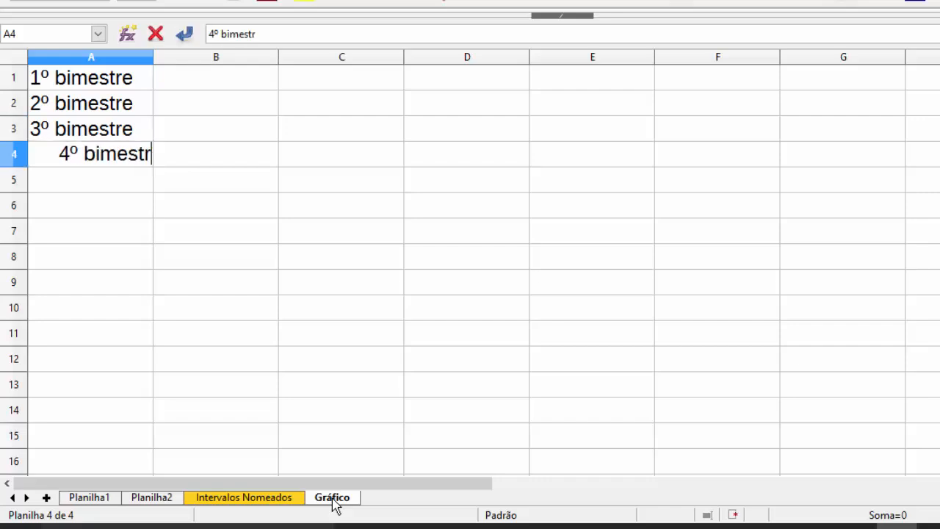
{"action": "key", "text": "Tab"}
- Insert an entire row above the 1º bimestre label to make room for column headers
{"action": "key", "text": "Up"}
{"action": "key", "text": "Up"}
{"action": "key", "text": "Up"}
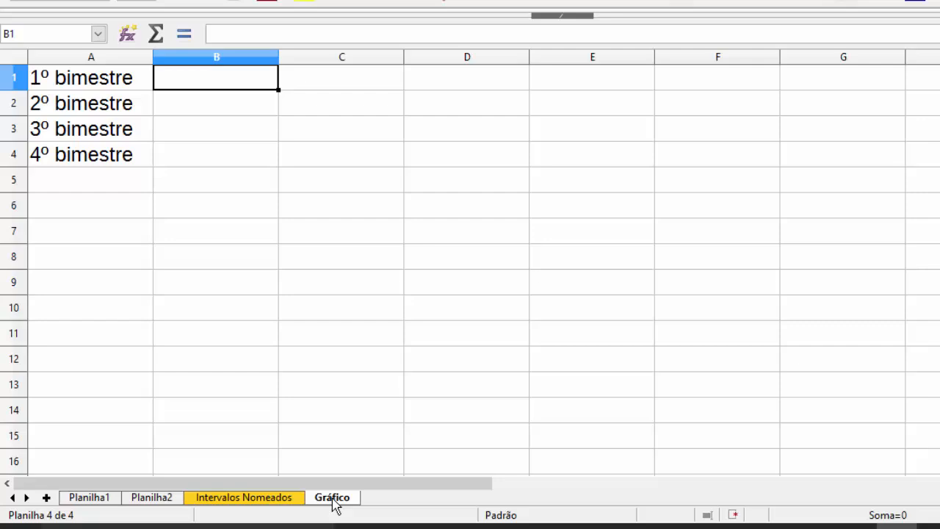
{"action": "key", "text": "ctrl+plus"}
{"action": "key", "text": "Down"}
{"action": "key", "text": "Down"}
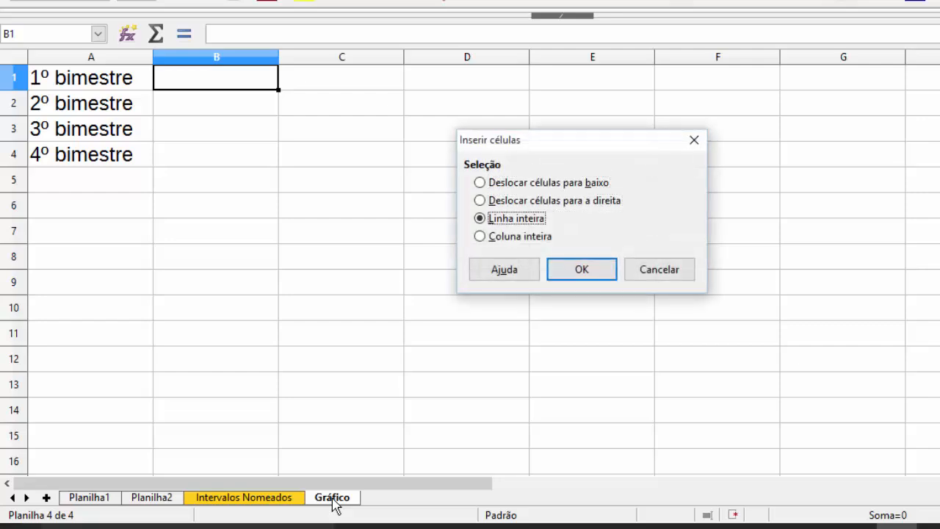
{"action": "key", "text": "Return"}
{"action": "key", "text": "Down"}
{"action": "key", "text": "Down"}
{"action": "key", "text": "Up"}
{"action": "key", "text": "Up"}
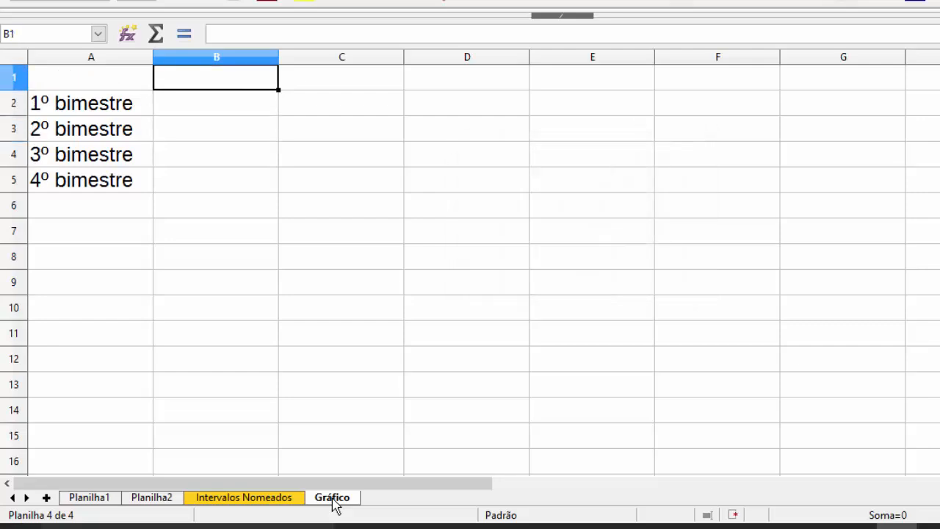
- Enter Portugues as the column header in cell B1
{"action": "type", "text": "Port"}
{"action": "type", "text": "u"}
{"action": "key", "text": "BackSpace"}
{"action": "type", "text": "tuu"}
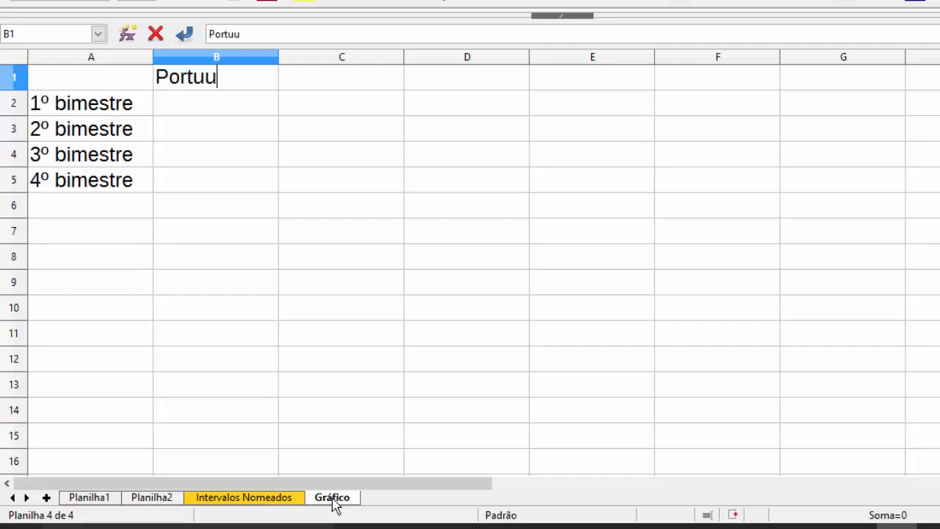
{"action": "key", "text": "BackSpace"}
{"action": "type", "text": "gues"}
{"action": "key", "text": "Tab"}
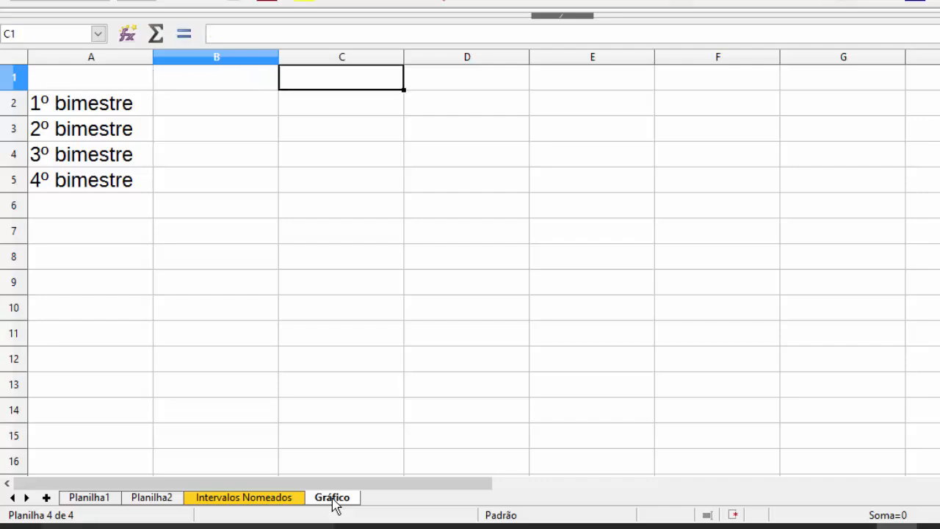
{"action": "key", "text": "BackSpace"}
{"action": "key", "text": "Tab"}
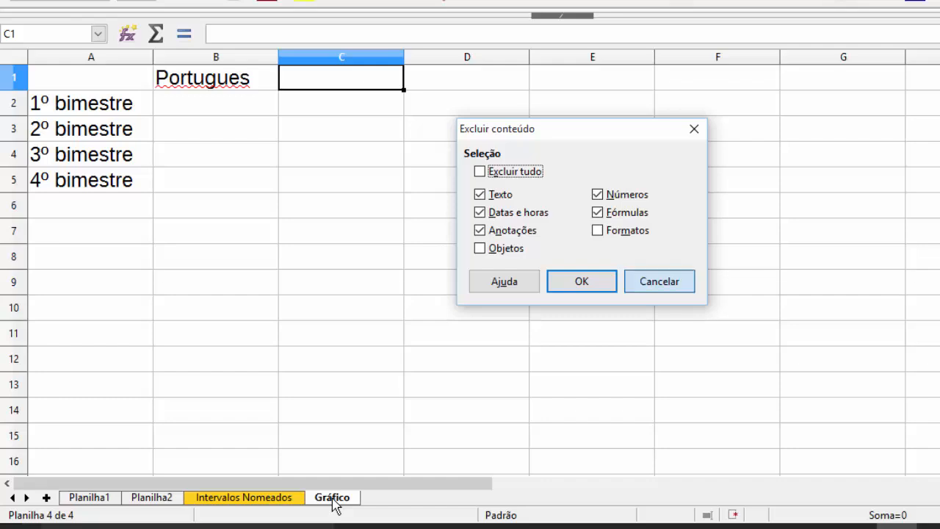
{"action": "key", "text": "Return"}
- Correct the spelling of the header in B1 to Português
{"action": "key", "text": "Left"}
{"action": "key", "text": "F2"}
{"action": "key", "text": "BackSpace"}
{"action": "key", "text": "BackSpace"}
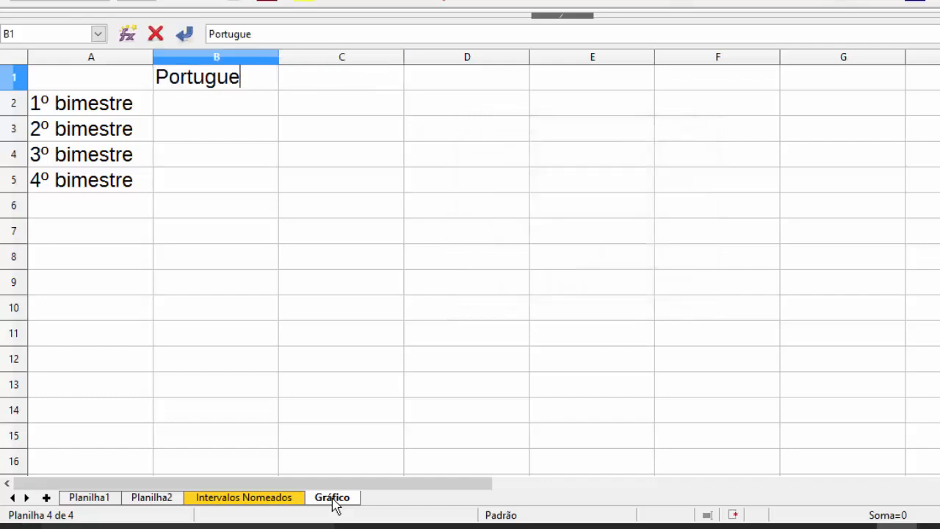
{"action": "type", "text": "ês"}
{"action": "key", "text": "Tab"}
- Enter the column headers Matemática in C1 and Inglês in D1
{"action": "type", "text": "Matemát"}
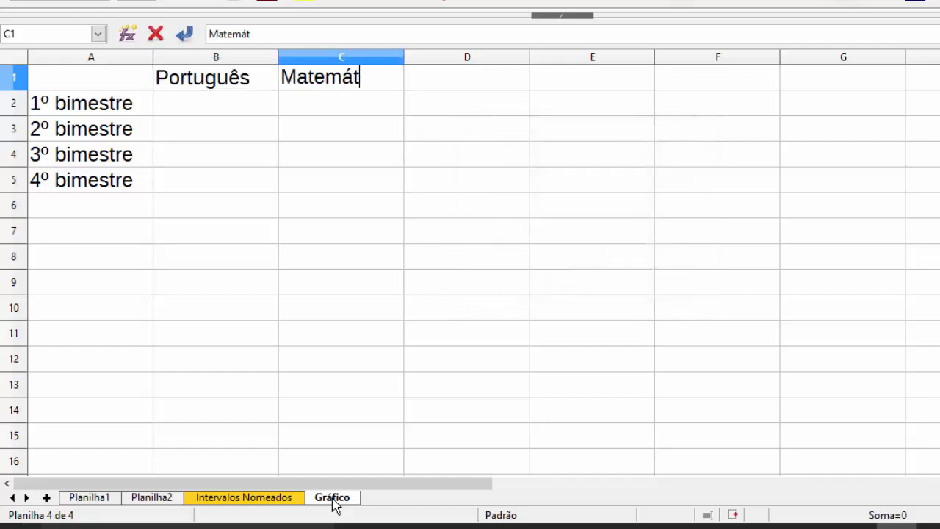
{"action": "type", "text": "ica"}
{"action": "key", "text": "Tab"}
{"action": "type", "text": "Inglês"}
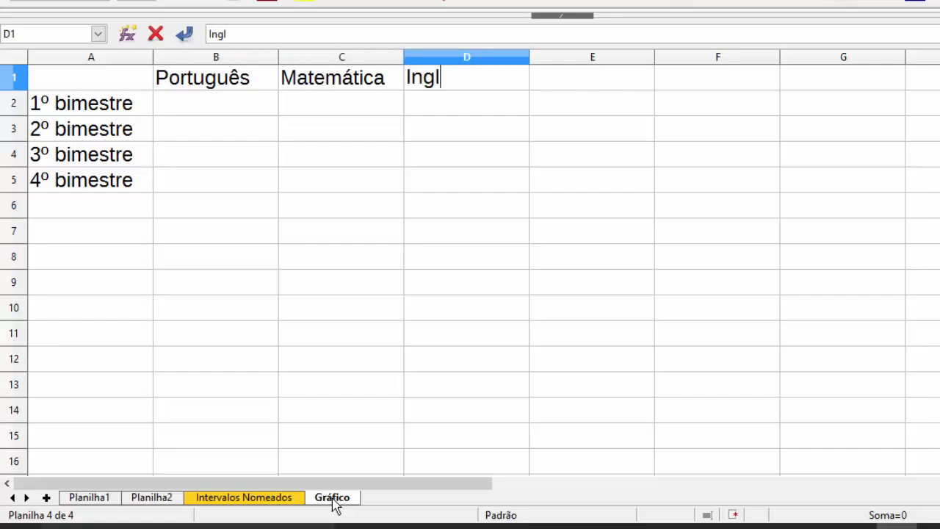
{"action": "key", "text": "Return"}
- Fill the Português column, cells B2 to B5, with the grades 1, 5, 7 and 10
{"action": "type", "text": "1"}
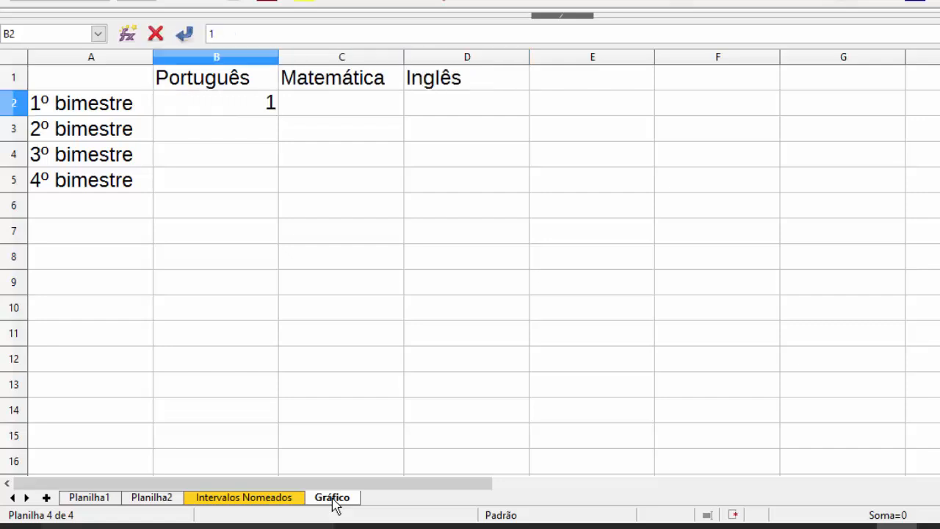
{"action": "key", "text": "Return"}
{"action": "type", "text": "5"}
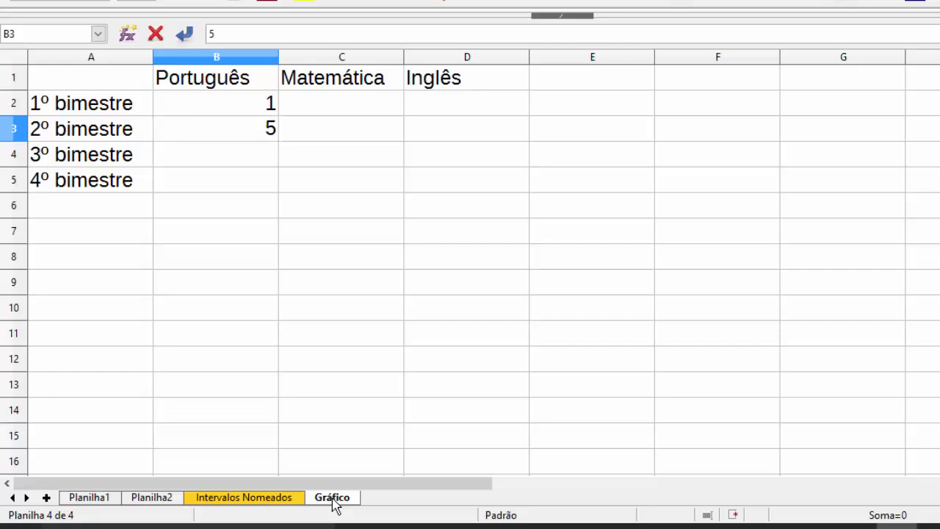
{"action": "key", "text": "Return"}
{"action": "type", "text": "7"}
{"action": "key", "text": "Return"}
{"action": "type", "text": "10"}
{"action": "key", "text": "Up"}
- Fill the Matemática column, cells C2 to C5, with the grades 10, 8, 5 and 5
{"action": "key", "text": "Right"}
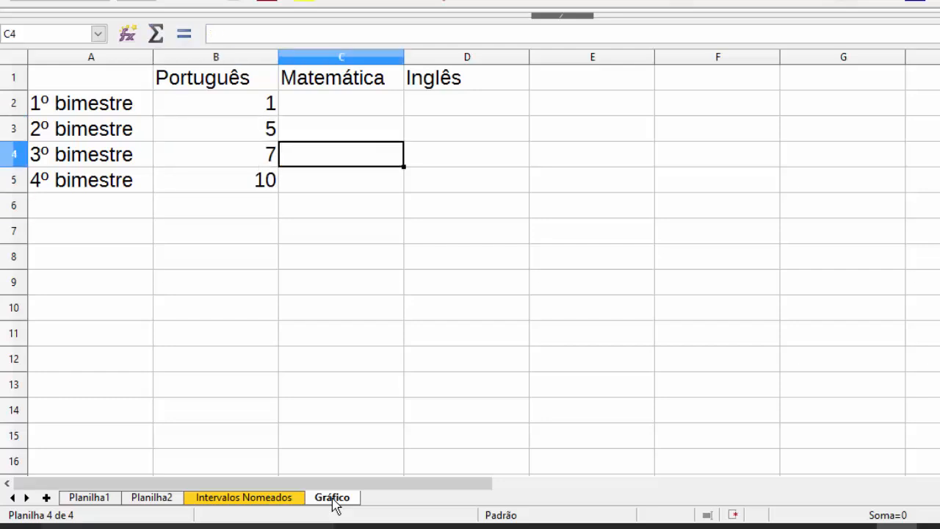
{"action": "key", "text": "Up"}
{"action": "key", "text": "Up"}
{"action": "type", "text": "10"}
{"action": "key", "text": "Return"}
{"action": "type", "text": "8"}
{"action": "key", "text": "Return"}
{"action": "type", "text": "5"}
{"action": "key", "text": "Return"}
{"action": "type", "text": "5"}
{"action": "key", "text": "Return"}
- Fill the Inglês column, cells D2 to D5, with the grades 8, 8, 9 and 8
{"action": "key", "text": "Up"}
{"action": "key", "text": "Up"}
{"action": "key", "text": "Up"}
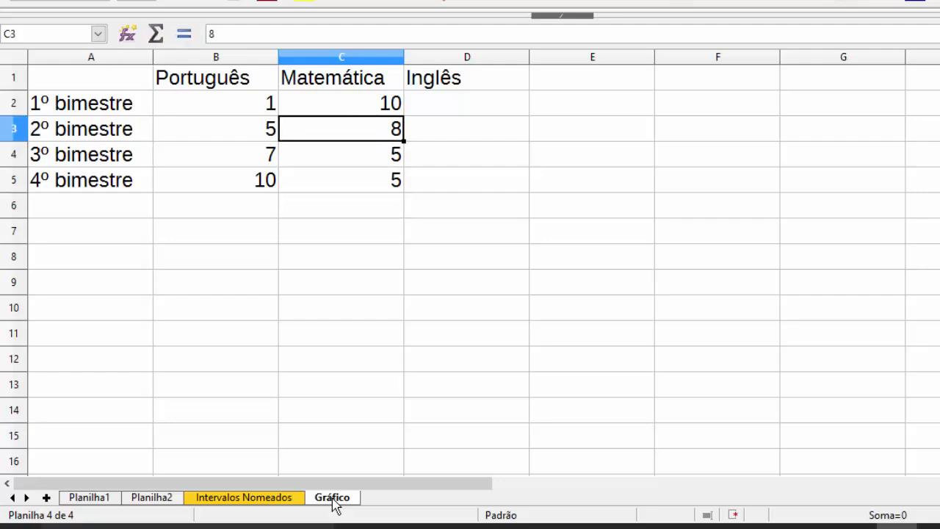
{"action": "key", "text": "Up"}
{"action": "key", "text": "Right"}
{"action": "type", "text": "8"}
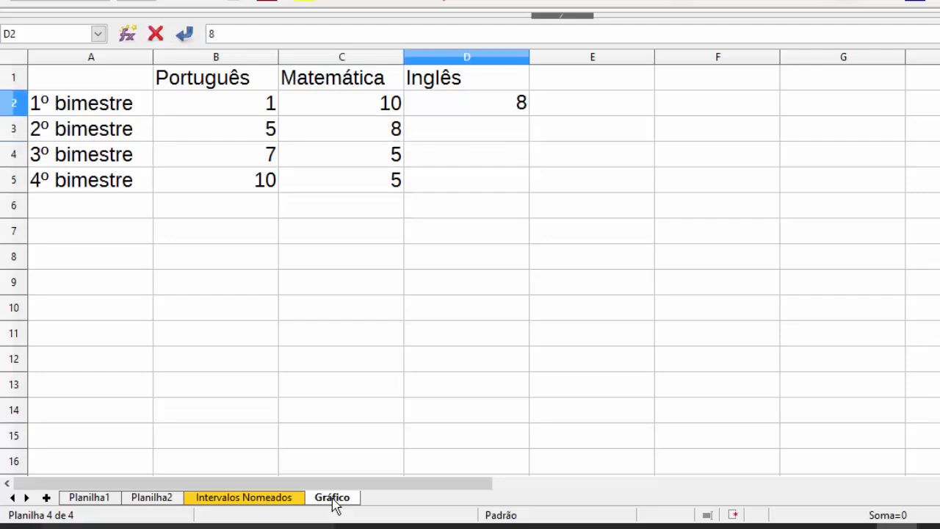
{"action": "key", "text": "Return"}
{"action": "type", "text": "8"}
{"action": "key", "text": "Return"}
{"action": "type", "text": "9"}
{"action": "key", "text": "Return"}
{"action": "type", "text": "8"}
{"action": "key", "text": "Return"}
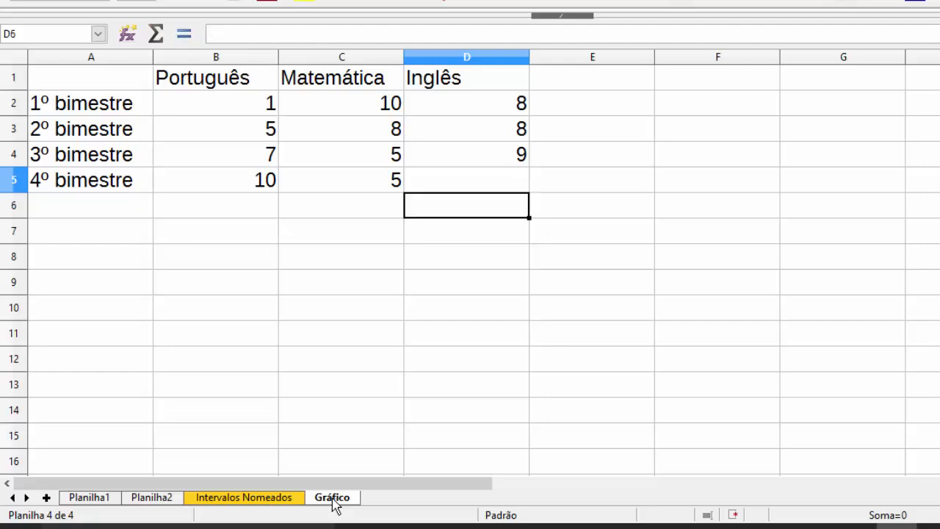
- Try selecting the whole table A1:D5 and the separate ranges A1:A5 and C1:C5, clearing the selection at the end
{"action": "left_click", "coordinate": [616, 327]}
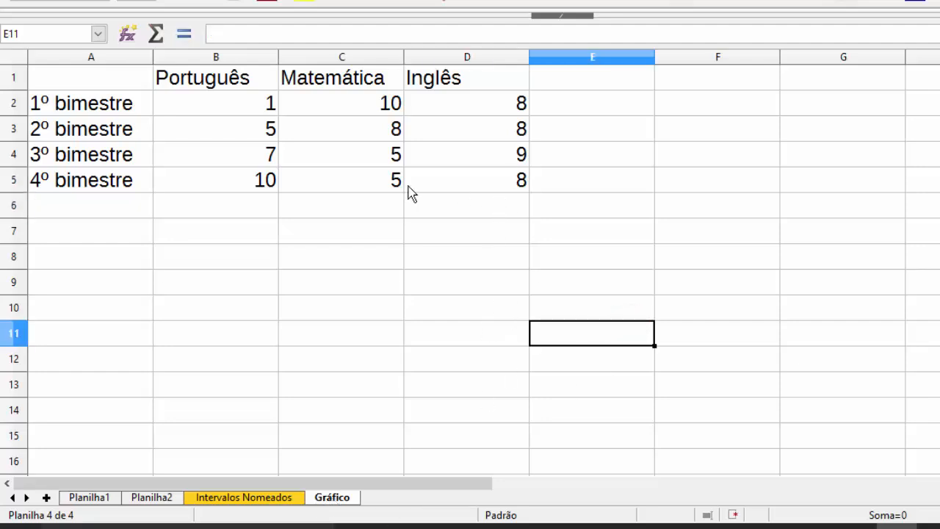
{"action": "left_click_drag", "start_coordinate": [105, 78], "coordinate": [494, 176]}
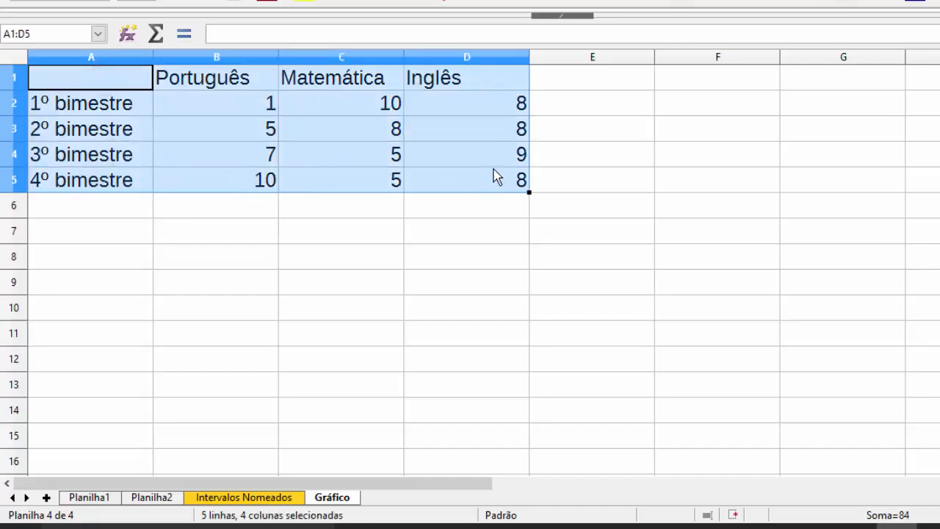
{"action": "left_click", "coordinate": [238, 111]}
{"action": "left_click_drag", "start_coordinate": [63, 75], "coordinate": [84, 185]}
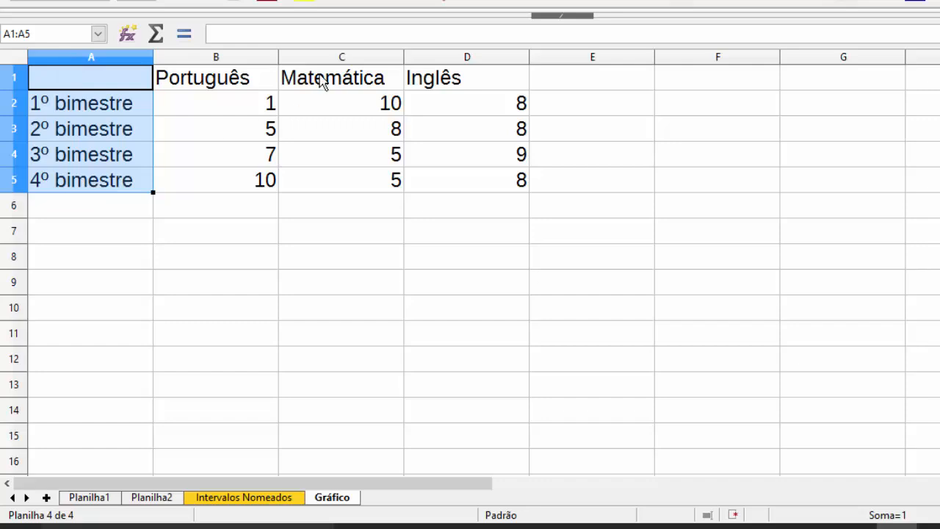
{"action": "left_click_drag", "start_coordinate": [323, 78], "coordinate": [331, 176]}
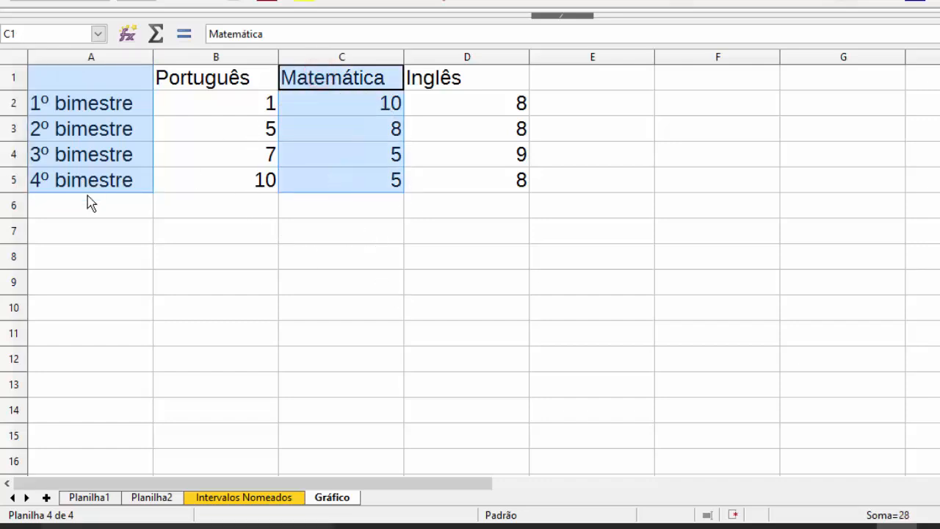
{"action": "left_click", "coordinate": [344, 239]}
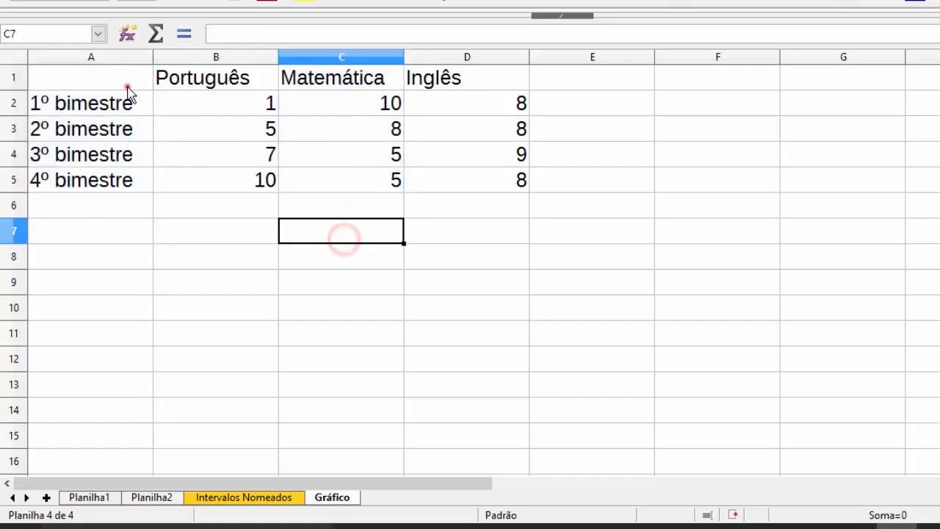
- Insert a chart from the grade table A1:D5 and move the chart wizard higher over the sheet
{"action": "left_click_drag", "start_coordinate": [126, 82], "coordinate": [490, 189]}
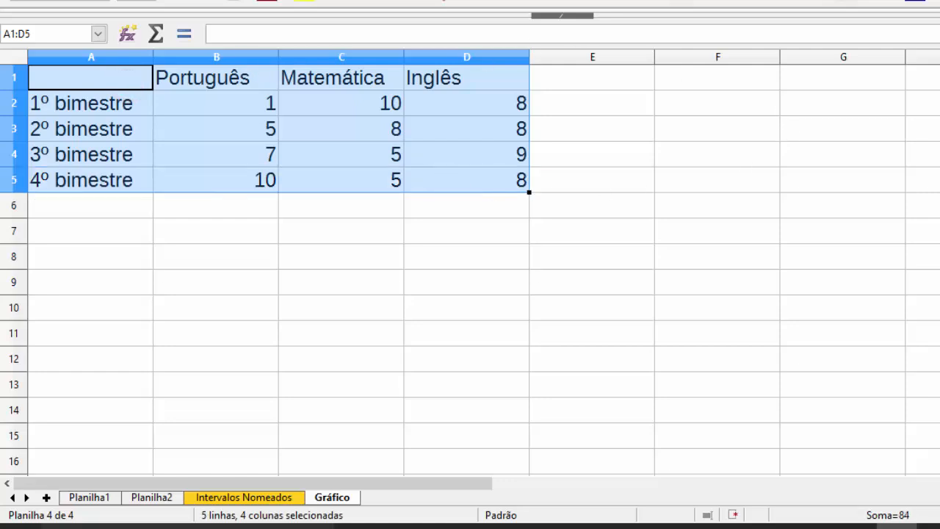
{"action": "left_click", "coordinate": [142, 32]}
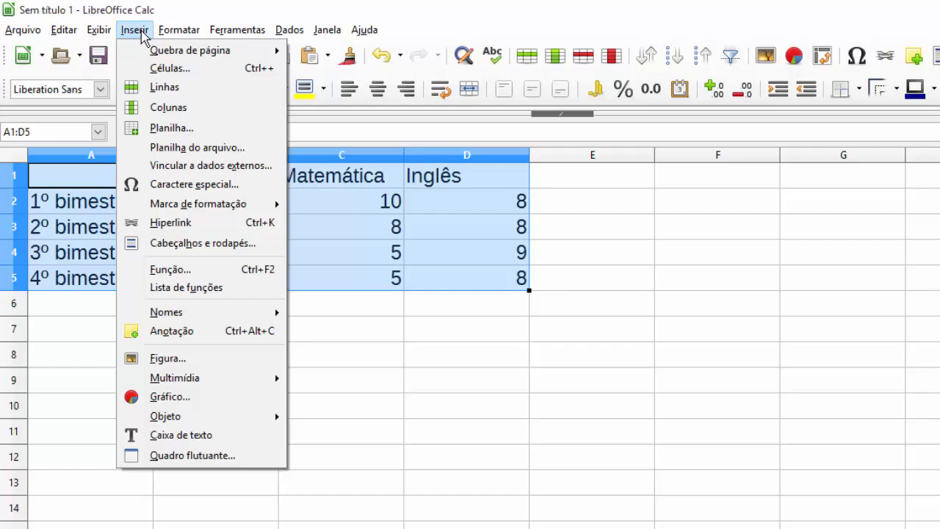
{"action": "left_click", "coordinate": [221, 397]}
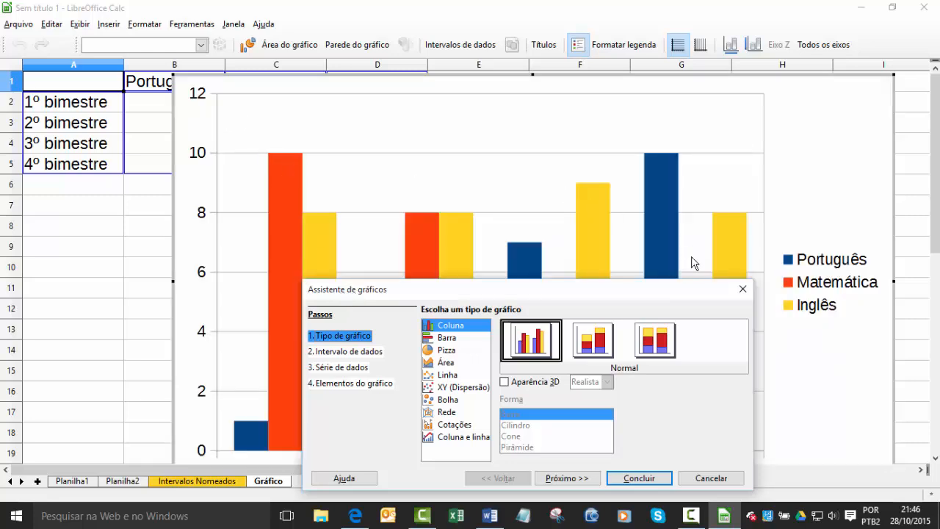
{"action": "left_click_drag", "start_coordinate": [630, 294], "coordinate": [610, 168]}
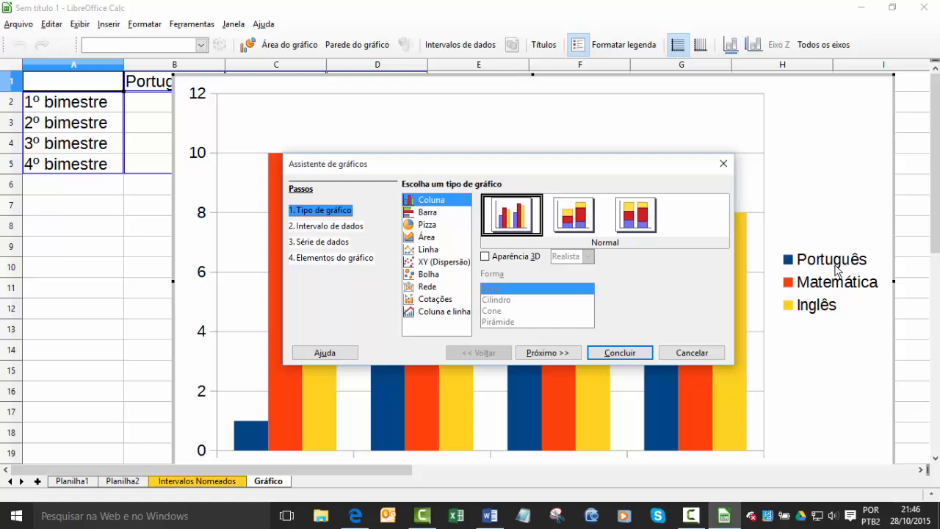
{"action": "left_click_drag", "start_coordinate": [508, 163], "coordinate": [502, 133]}
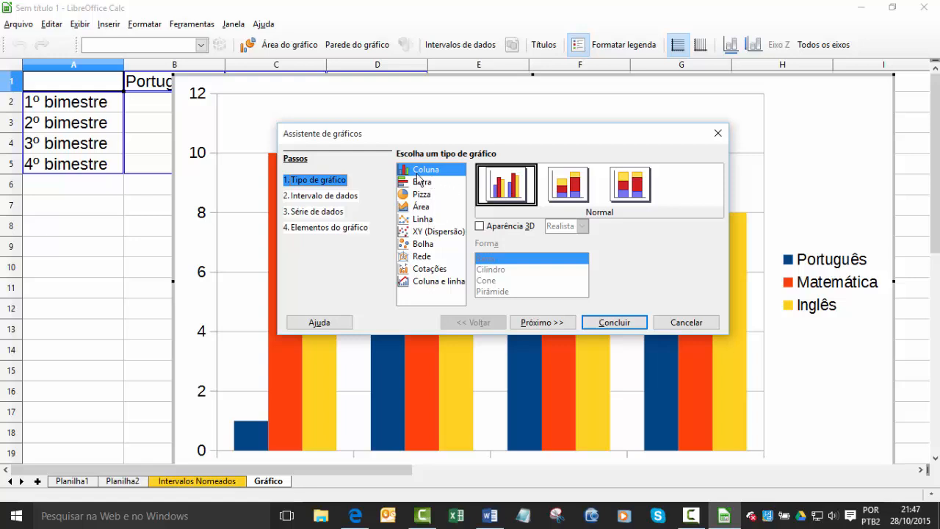
- Preview the Empilhado and Percentagem empilhada column subtypes and switch back to Normal
{"action": "left_click", "coordinate": [562, 190]}
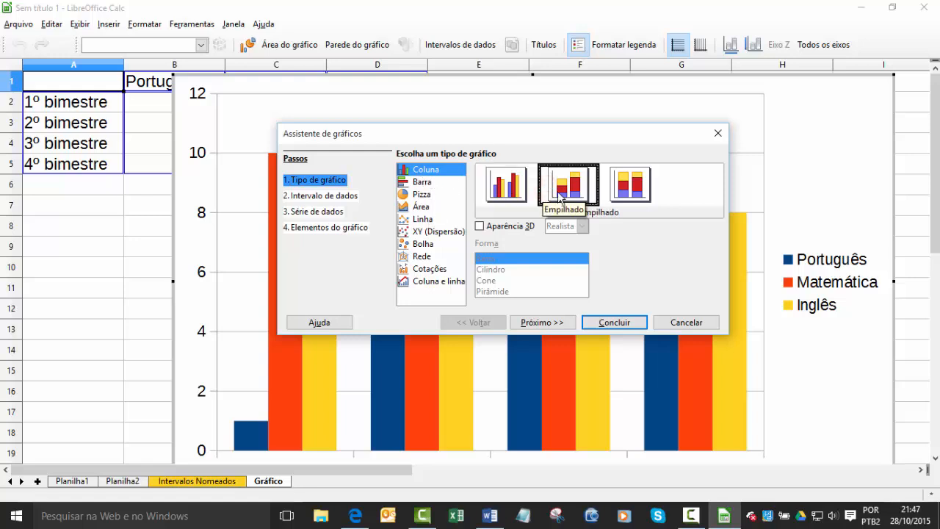
{"action": "left_click", "coordinate": [630, 192]}
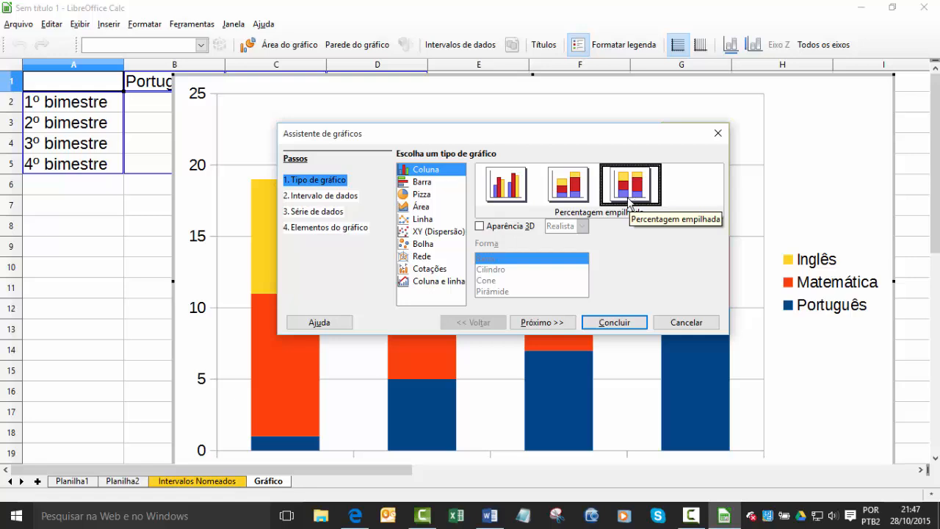
{"action": "left_click", "coordinate": [505, 192]}
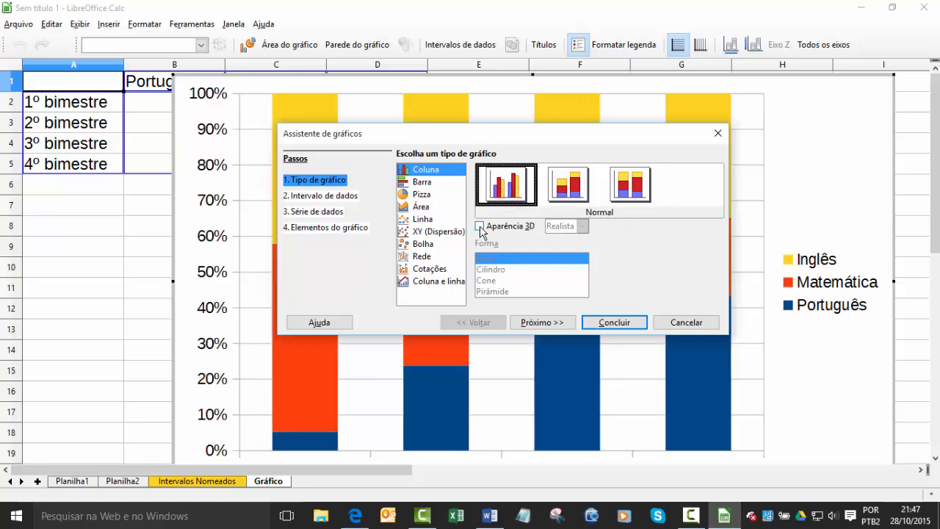
- Try the 3D appearance with the Simples scheme on the column chart, move the wizard aside, and turn 3D off again
{"action": "left_click", "coordinate": [479, 226]}
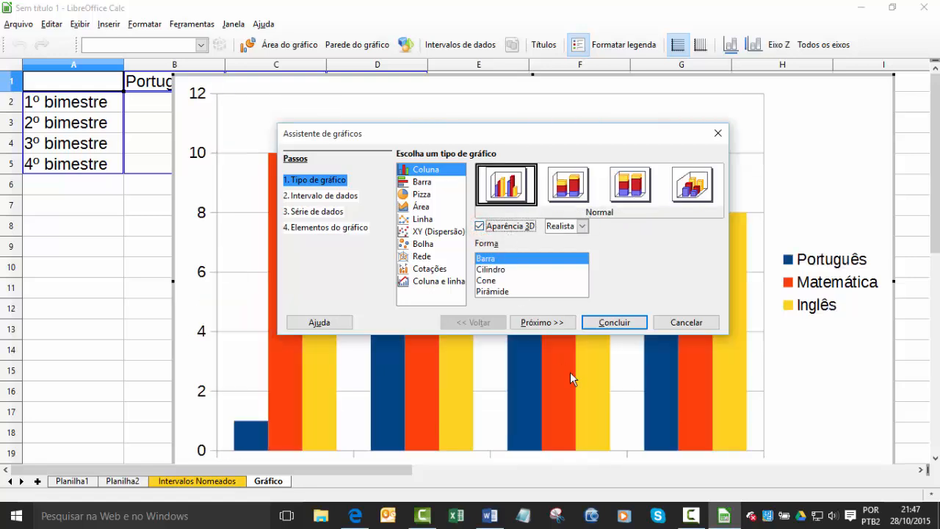
{"action": "left_click_drag", "start_coordinate": [674, 137], "coordinate": [484, 122]}
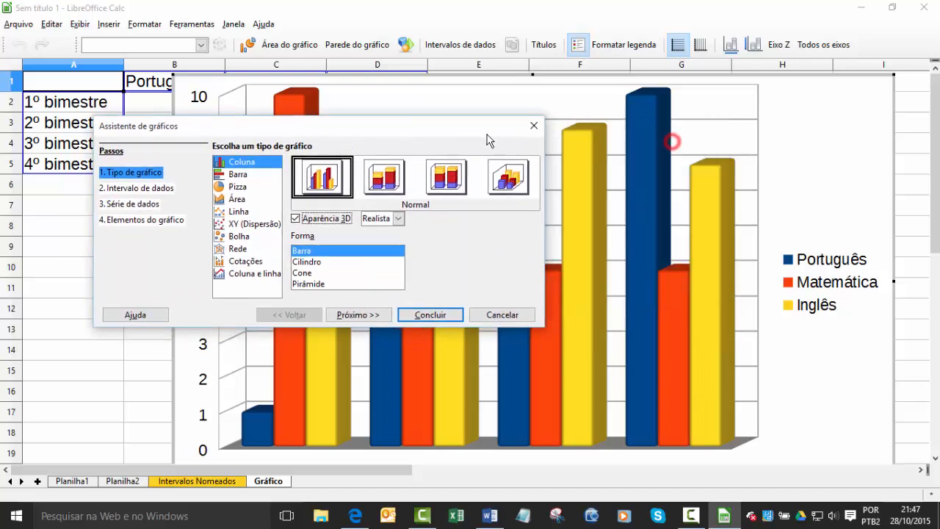
{"action": "left_click", "coordinate": [393, 212]}
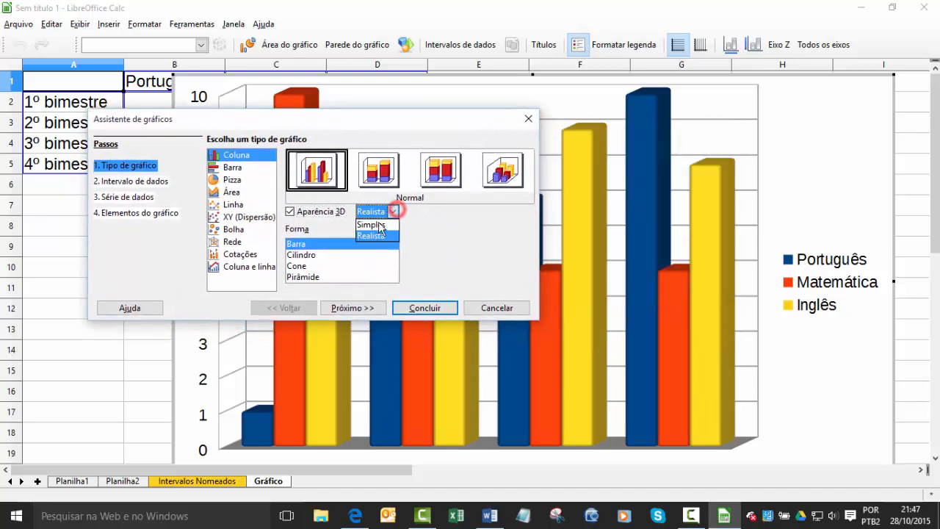
{"action": "left_click", "coordinate": [373, 223]}
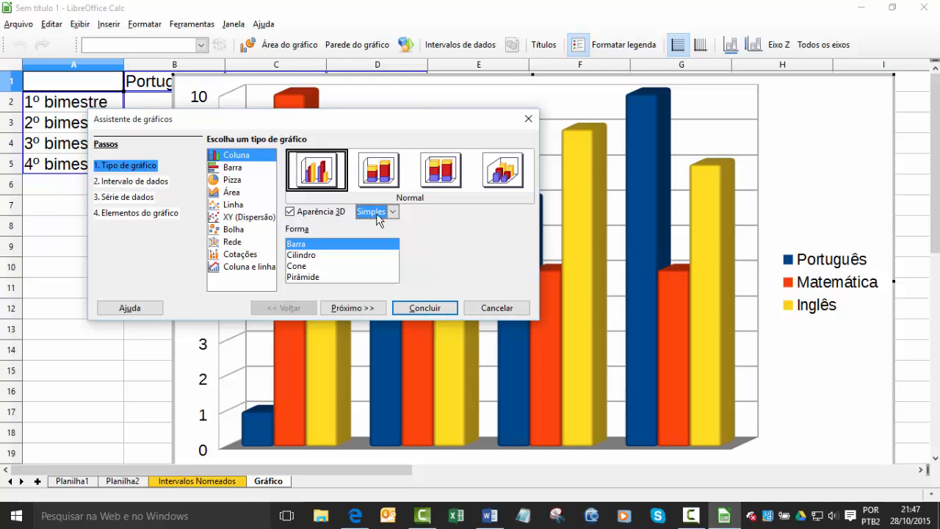
{"action": "left_click", "coordinate": [320, 212]}
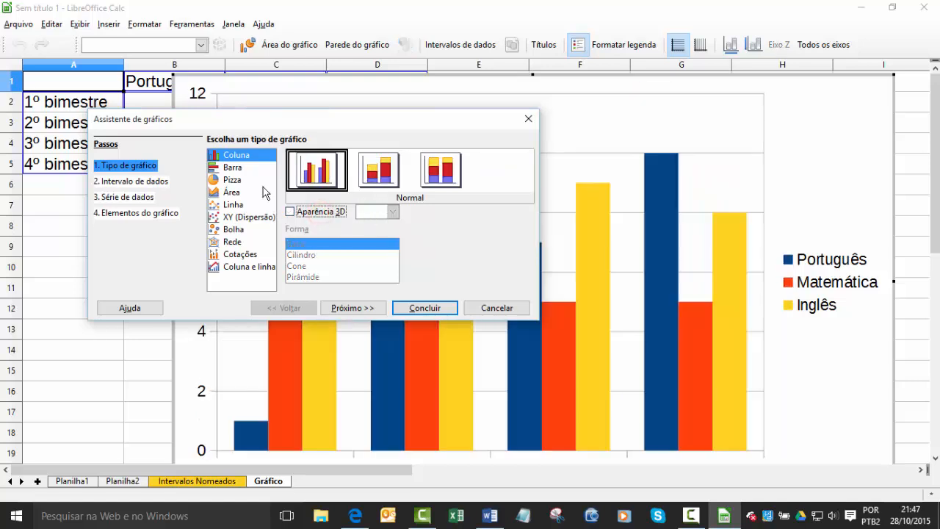
- Preview the Barra, Pizza, Área, Linha and XY (Dispersão) chart types for the grade table
{"action": "left_click", "coordinate": [233, 168]}
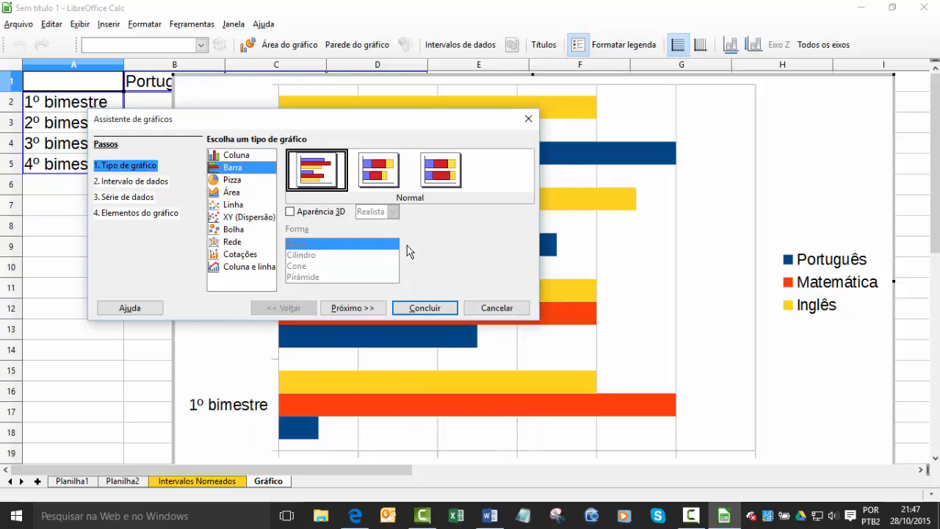
{"action": "left_click", "coordinate": [235, 182]}
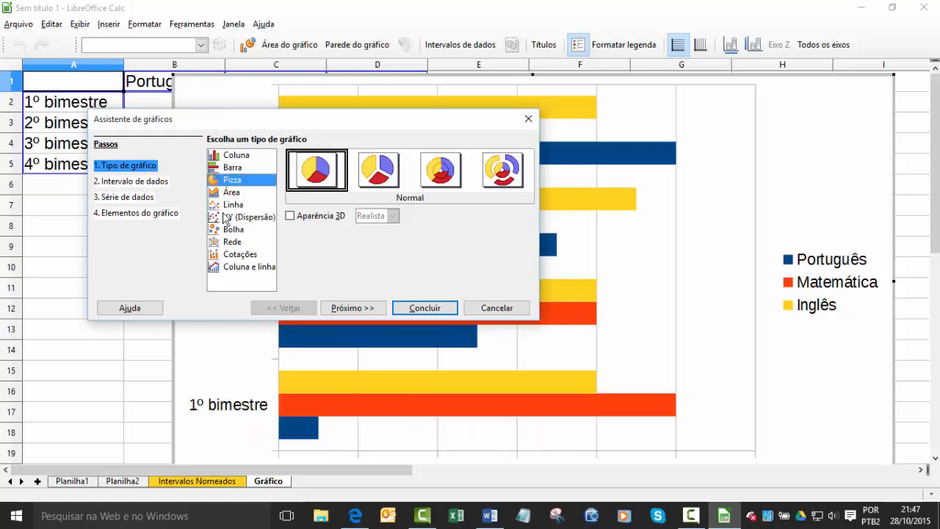
{"action": "left_click", "coordinate": [228, 193]}
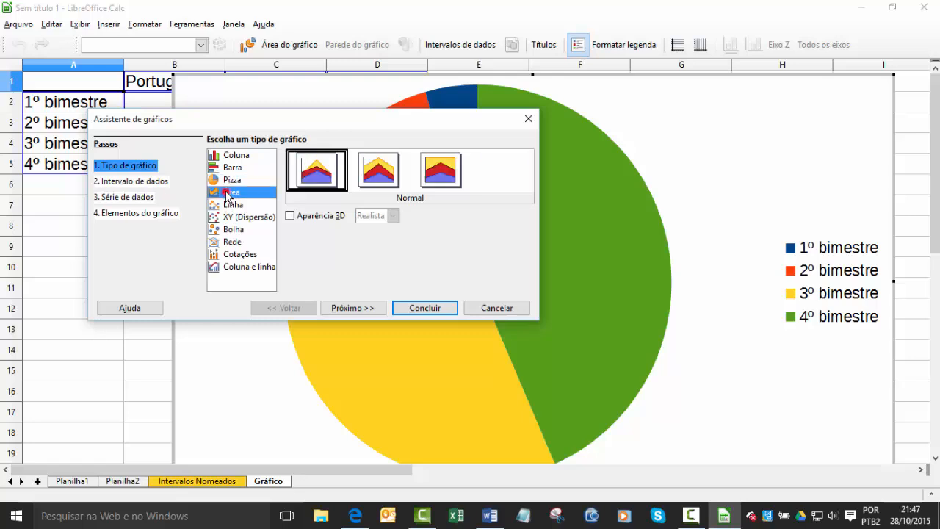
{"action": "left_click", "coordinate": [246, 204]}
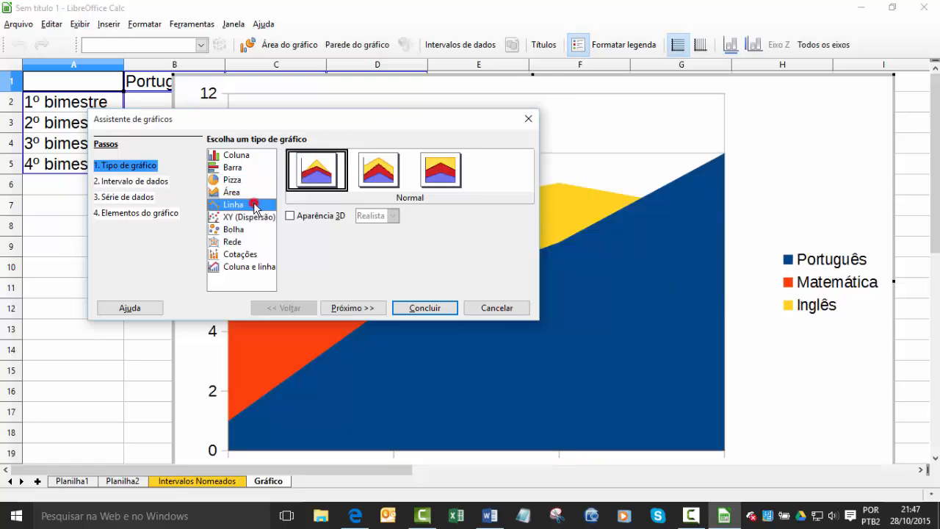
{"action": "left_click", "coordinate": [247, 218]}
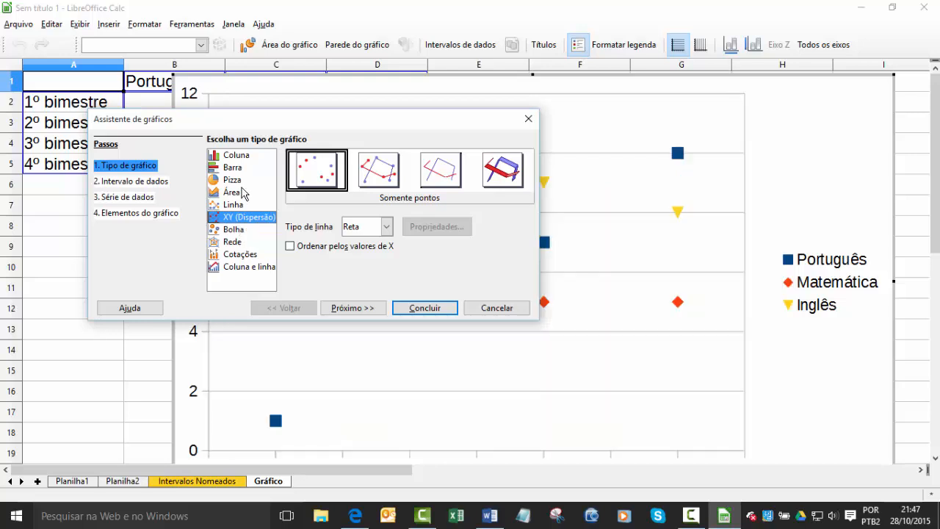
- Choose the Normal Coluna chart type with 3D appearance and arrange the data series of range A1:D5 in rows
{"action": "left_click", "coordinate": [241, 155]}
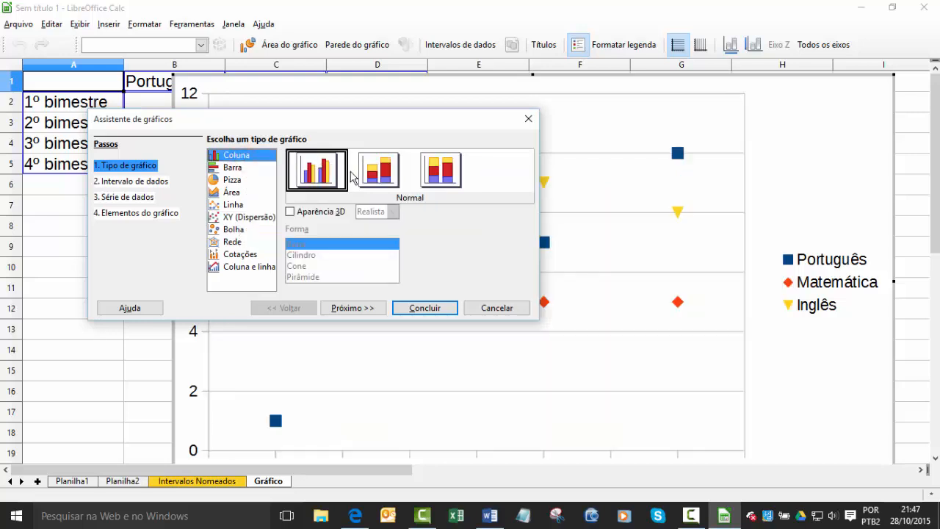
{"action": "left_click", "coordinate": [290, 211]}
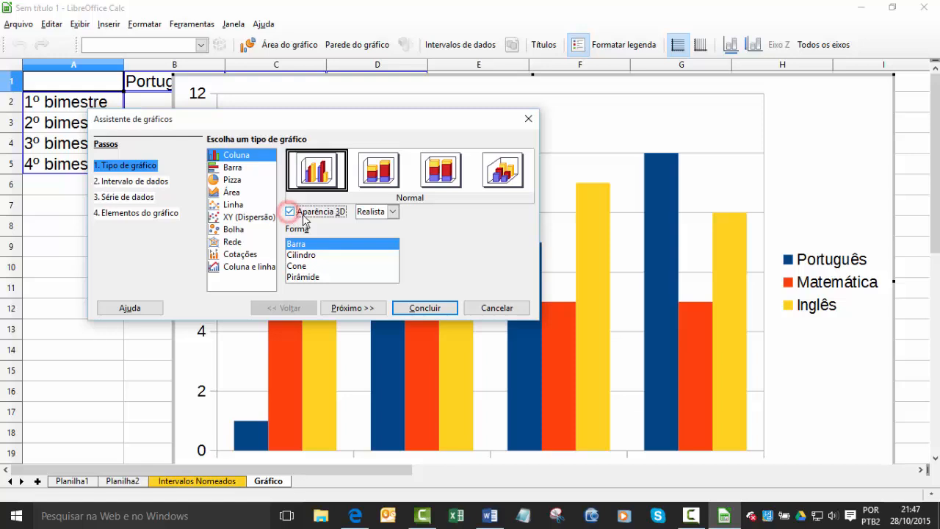
{"action": "left_click", "coordinate": [366, 310]}
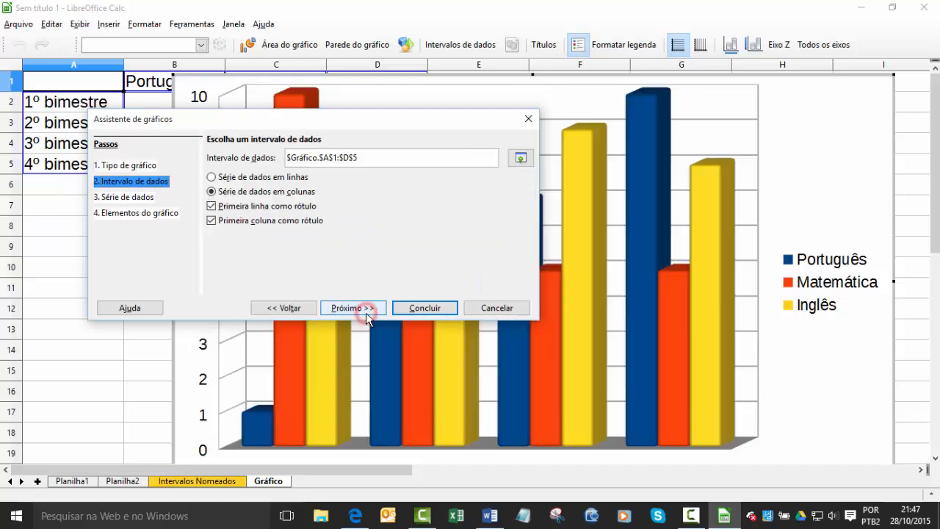
{"action": "left_click_drag", "start_coordinate": [367, 160], "coordinate": [286, 176]}
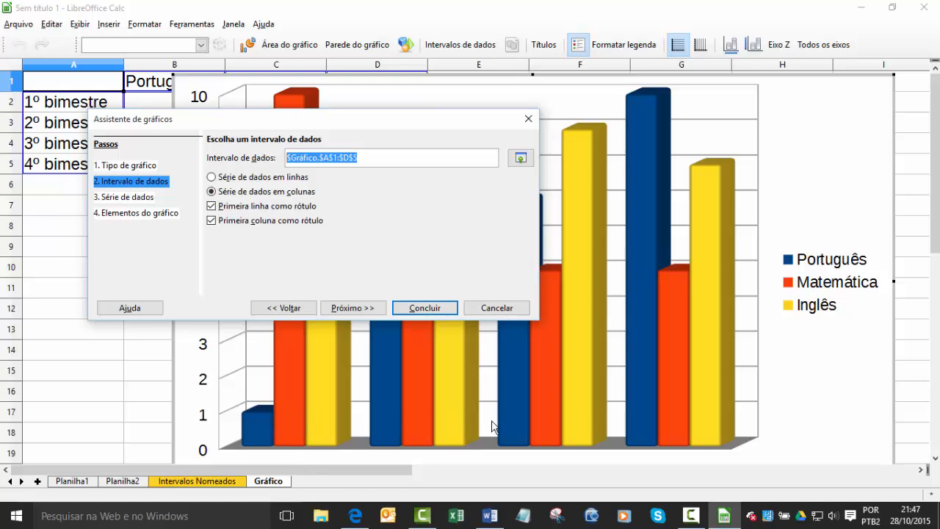
{"action": "left_click", "coordinate": [216, 177]}
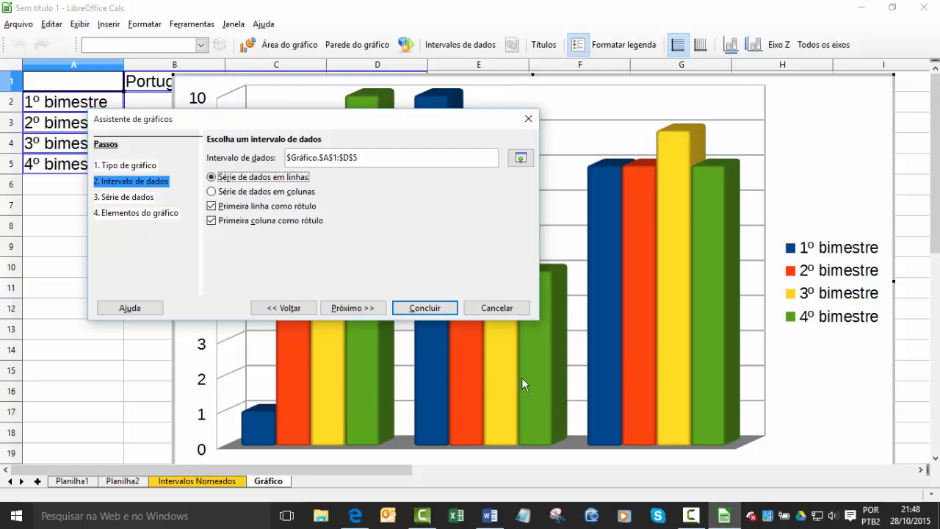
- Examine the Colorir, Nome and Valores de Y ranges of the 2º bimestre data series
{"action": "left_click", "coordinate": [136, 196]}
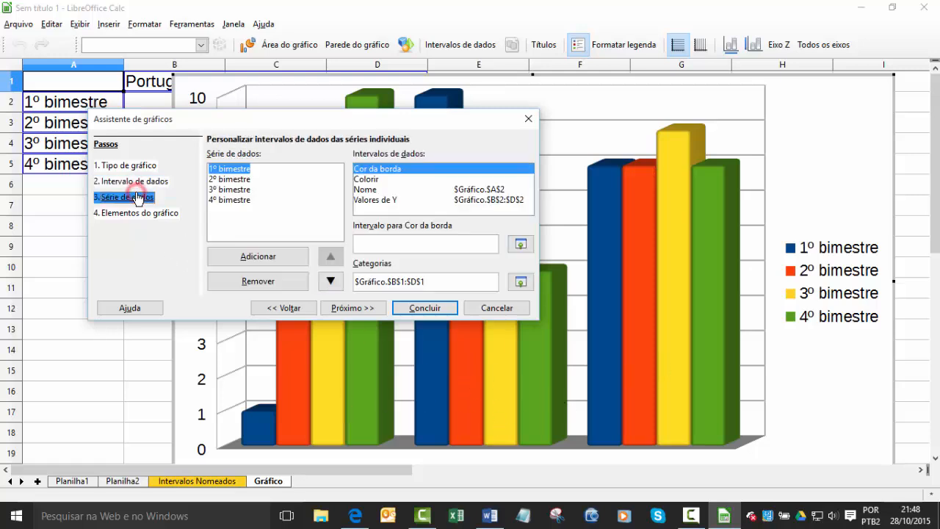
{"action": "left_click", "coordinate": [230, 179]}
{"action": "left_click", "coordinate": [392, 180]}
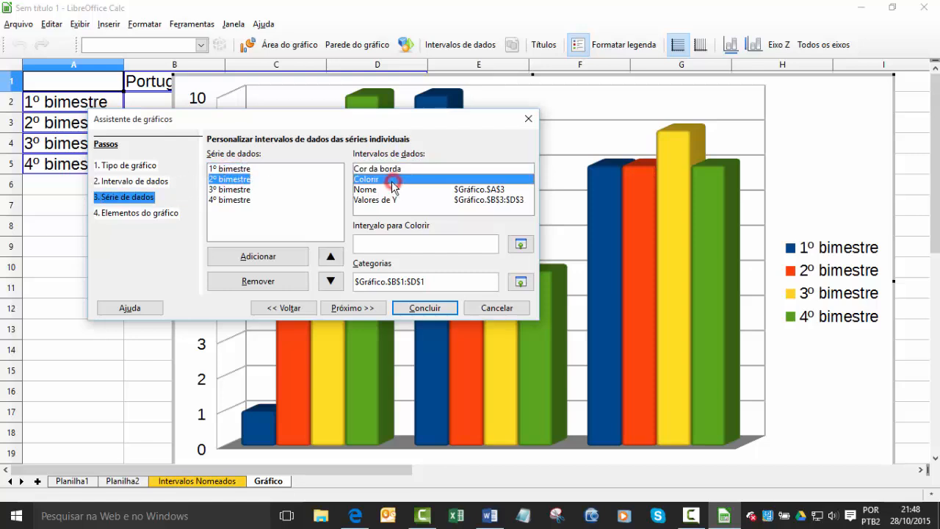
{"action": "left_click", "coordinate": [392, 190]}
{"action": "left_click", "coordinate": [391, 200]}
{"action": "left_click", "coordinate": [393, 180]}
- Title the chart "Boletim escolar", label the X axis "Matérias" and the Y axis "Notas", and finish the chart wizard
{"action": "left_click", "coordinate": [167, 214]}
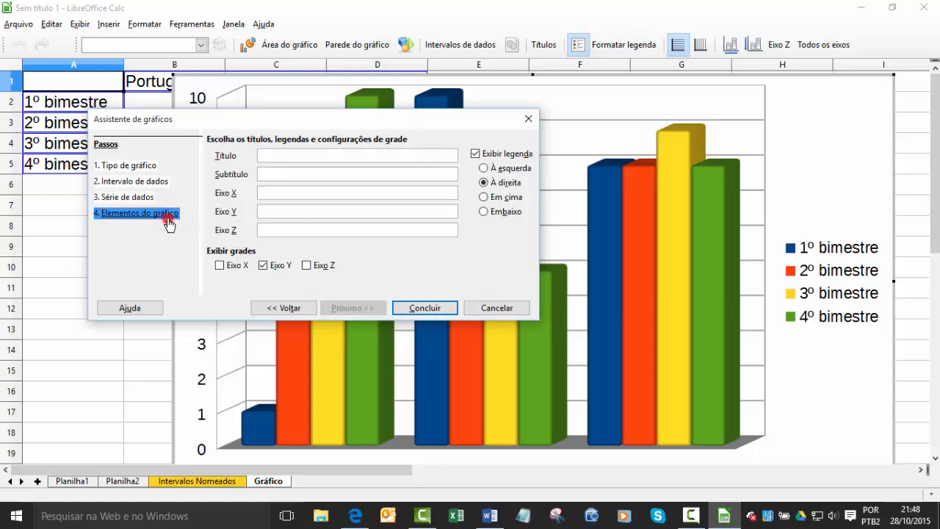
{"action": "left_click", "coordinate": [279, 157]}
{"action": "type", "text": "B"}
{"action": "type", "text": "Ma"}
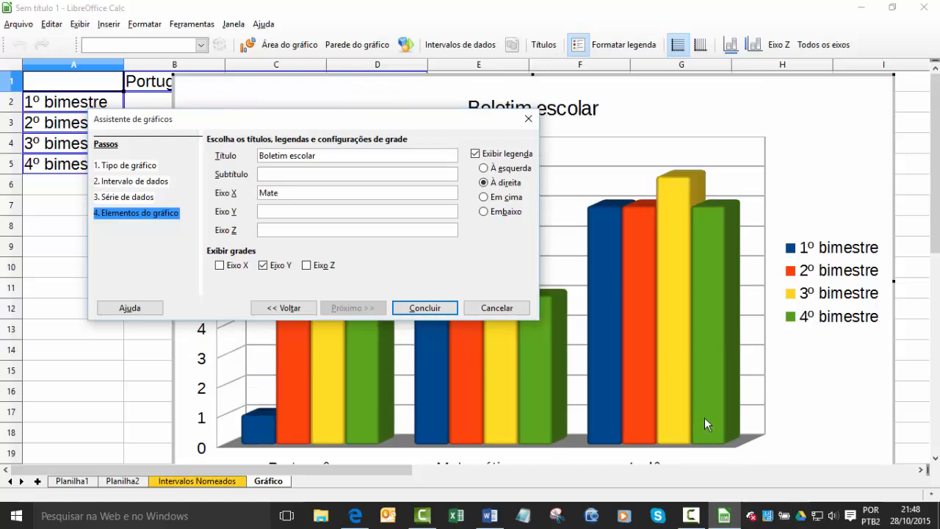
{"action": "type", "text": "térias"}
{"action": "left_click", "coordinate": [704, 418]}
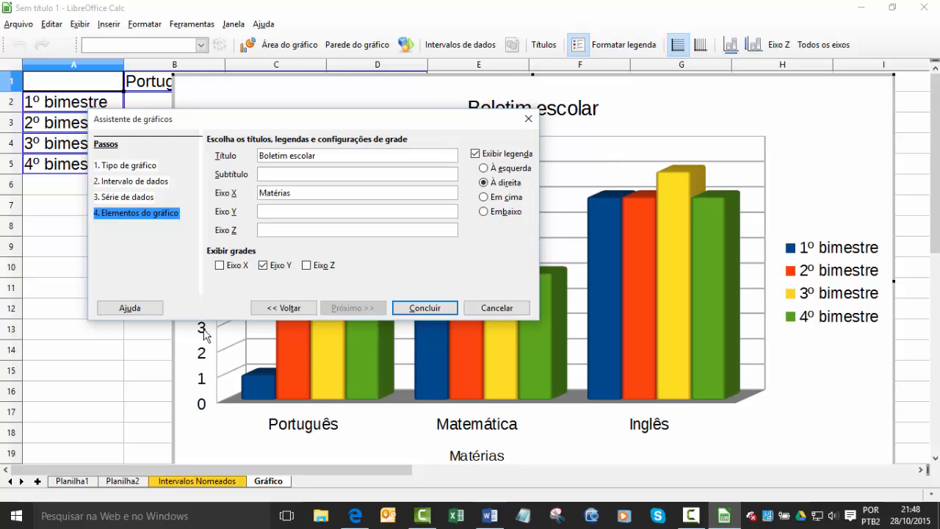
{"action": "left_click", "coordinate": [290, 212]}
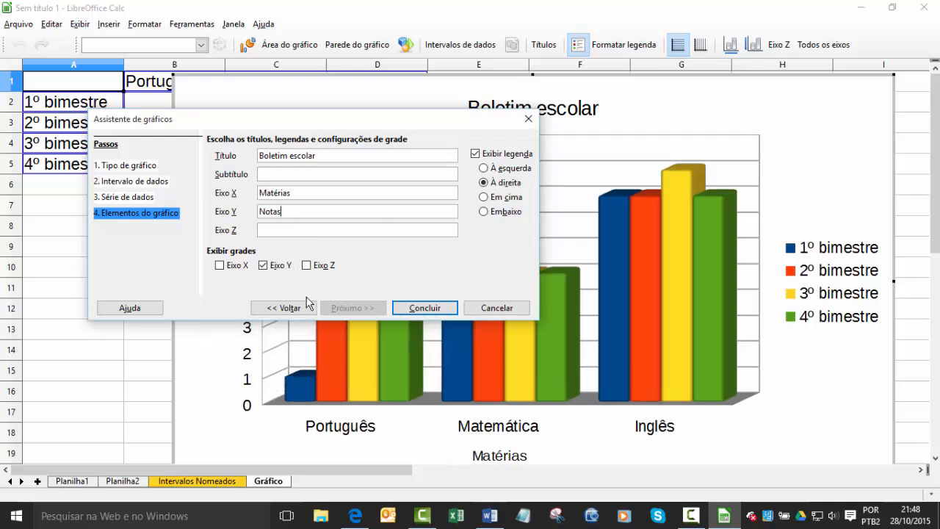
{"action": "left_click", "coordinate": [436, 307]}
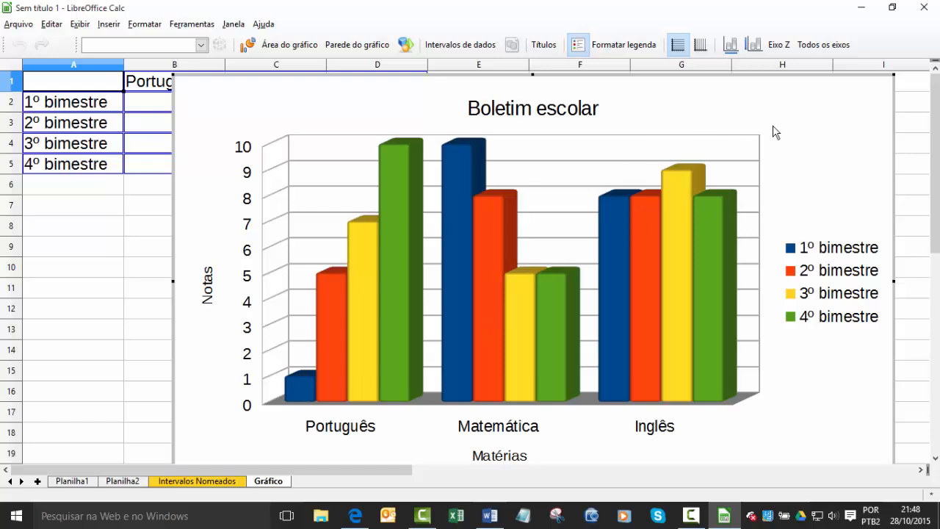
- Resize the chart to about 13,10 × 6,44 cm and move it to just below the grade table, starting in column A
{"action": "left_click", "coordinate": [850, 116]}
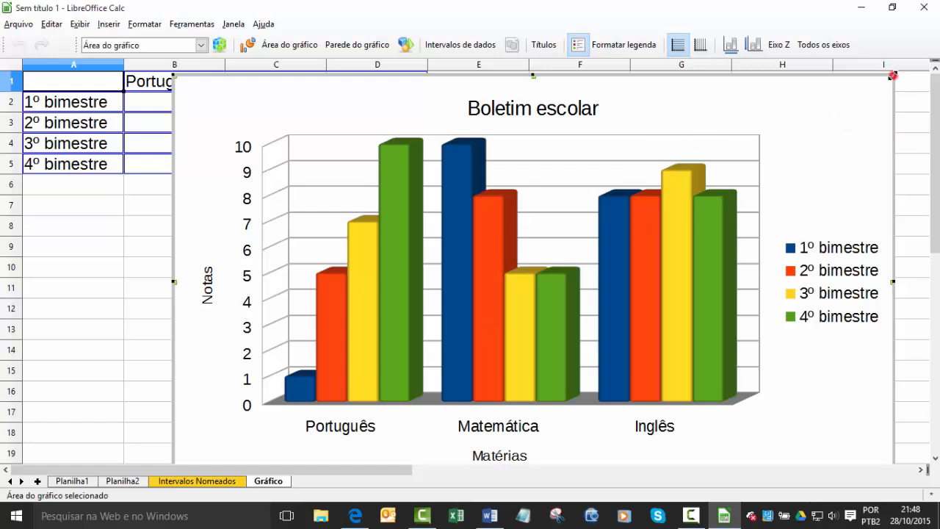
{"action": "mouse_move", "coordinate": [892, 75]}
{"action": "left_mouse_down"}
{"action": "mouse_move", "coordinate": [650, 160]}
{"action": "mouse_move", "coordinate": [595, 210]}
{"action": "left_mouse_up"}
{"action": "left_click", "coordinate": [478, 334]}
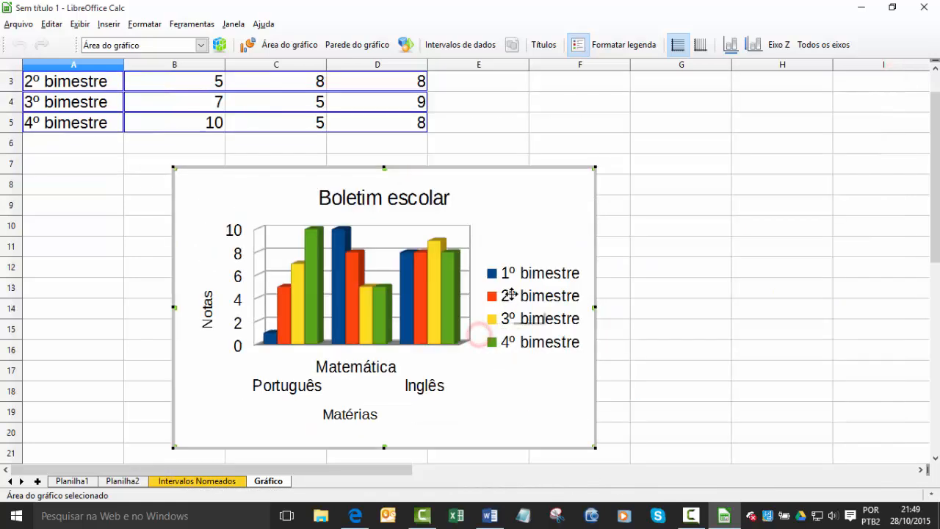
{"action": "left_click_drag", "start_coordinate": [595, 167], "coordinate": [763, 150]}
{"action": "left_click", "coordinate": [698, 150]}
{"action": "left_click", "coordinate": [600, 166]}
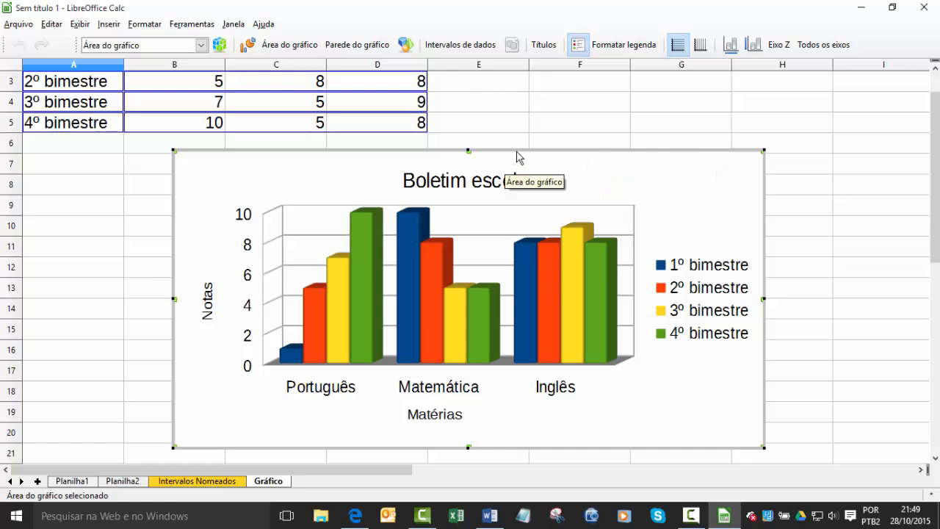
{"action": "left_click_drag", "start_coordinate": [517, 151], "coordinate": [424, 146]}
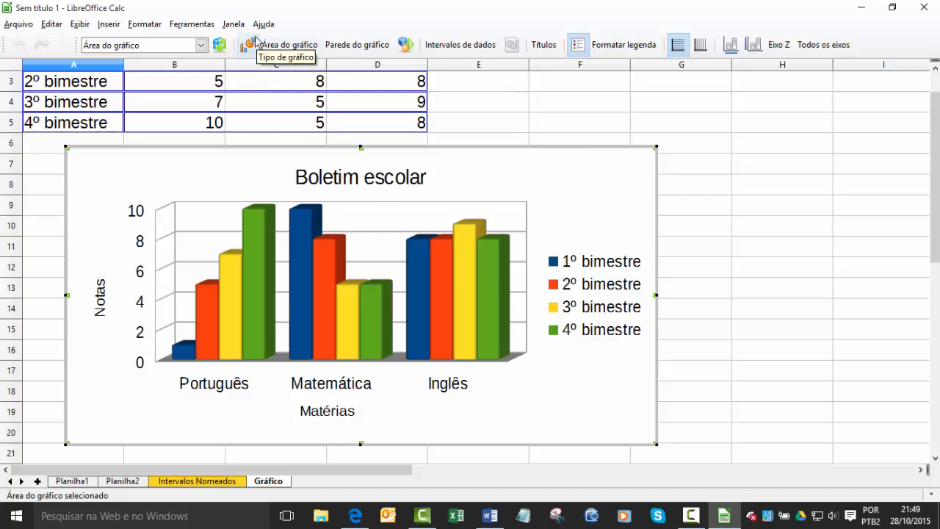
- Select the chart's legend, look at the chart area's border settings without changing them, and leave chart editing
{"action": "left_click", "coordinate": [199, 45]}
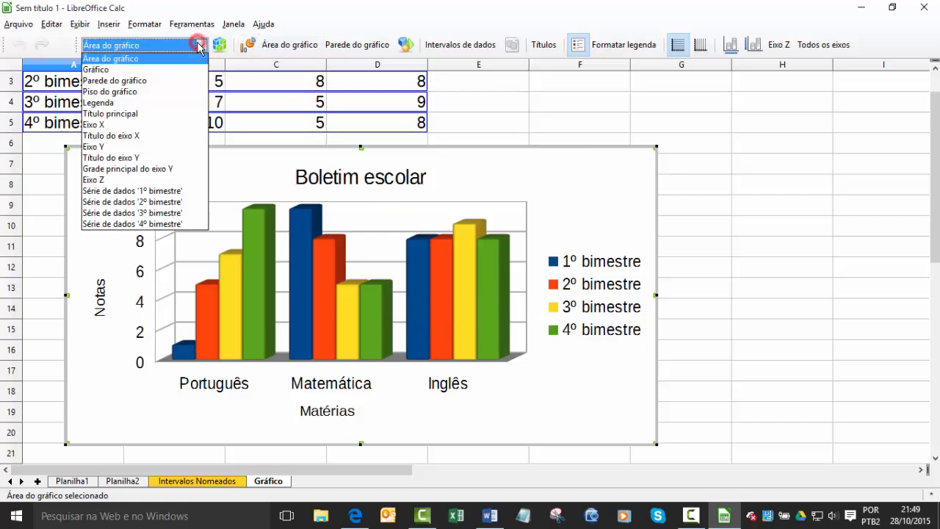
{"action": "left_click", "coordinate": [142, 103]}
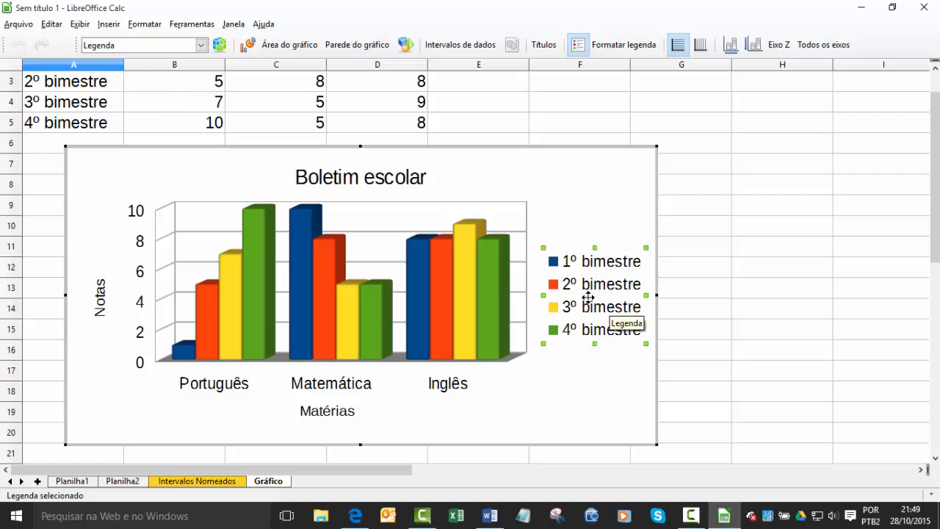
{"action": "left_click", "coordinate": [303, 44]}
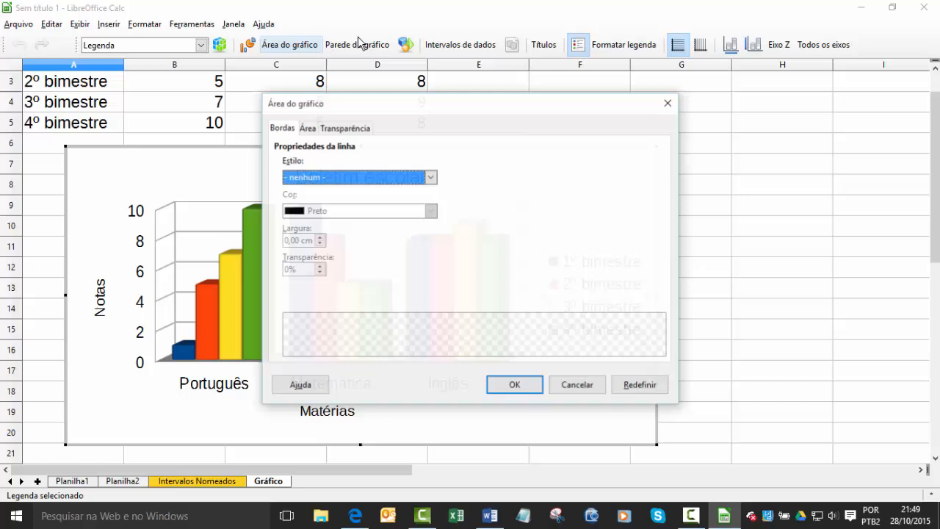
{"action": "left_click", "coordinate": [665, 105]}
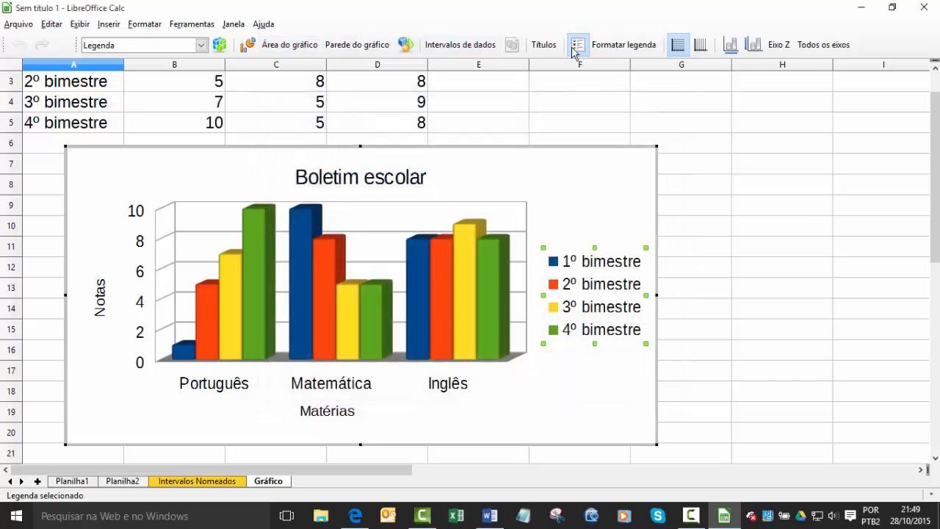
{"action": "left_click", "coordinate": [768, 150]}
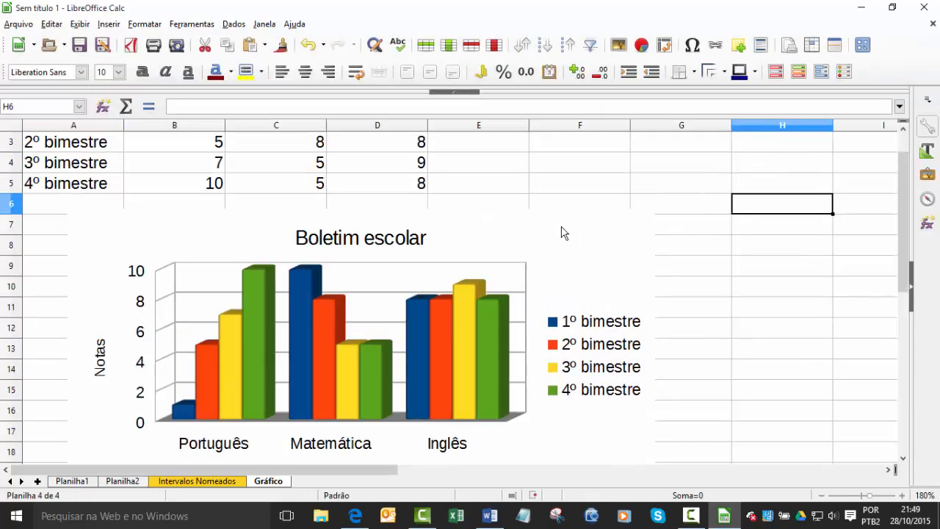
- Alternate the selection between the chart and cells D5 and G8 to compare the available tools, ending on the chart
{"action": "left_click", "coordinate": [491, 230]}
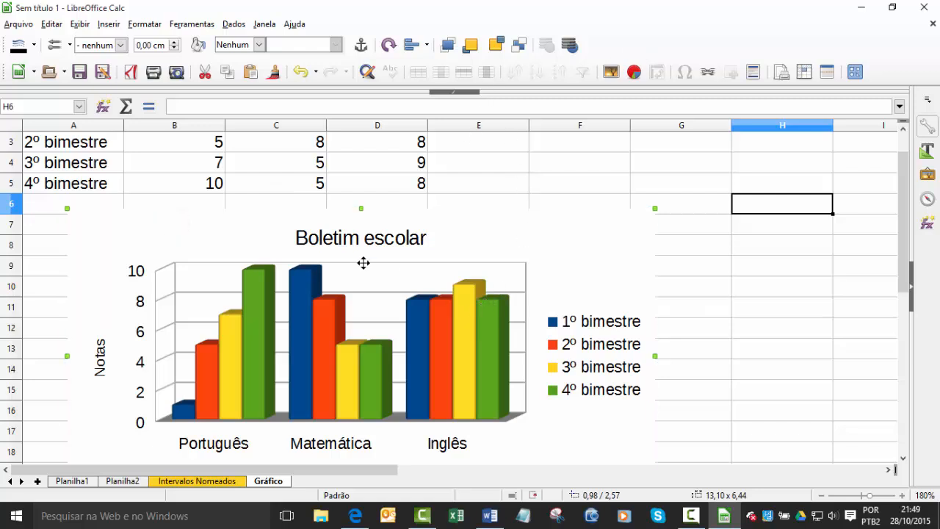
{"action": "left_click", "coordinate": [369, 184]}
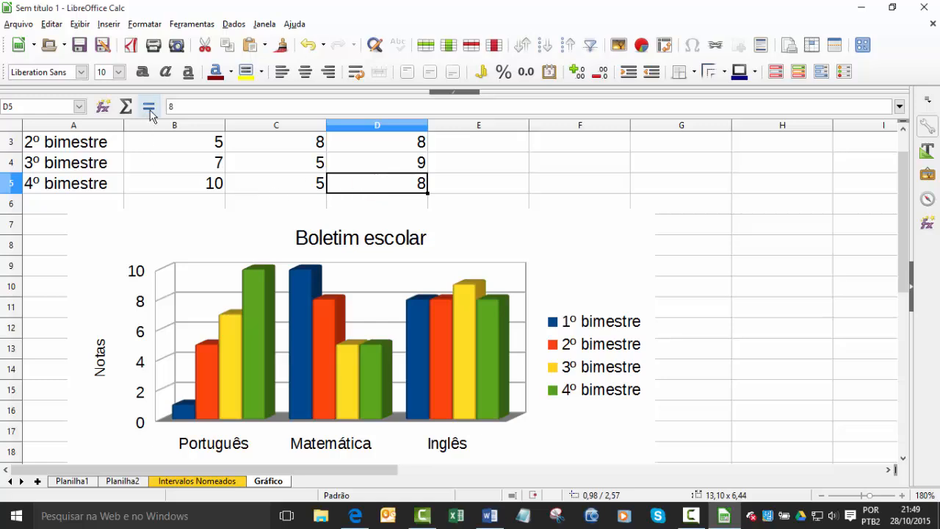
{"action": "left_click", "coordinate": [665, 248]}
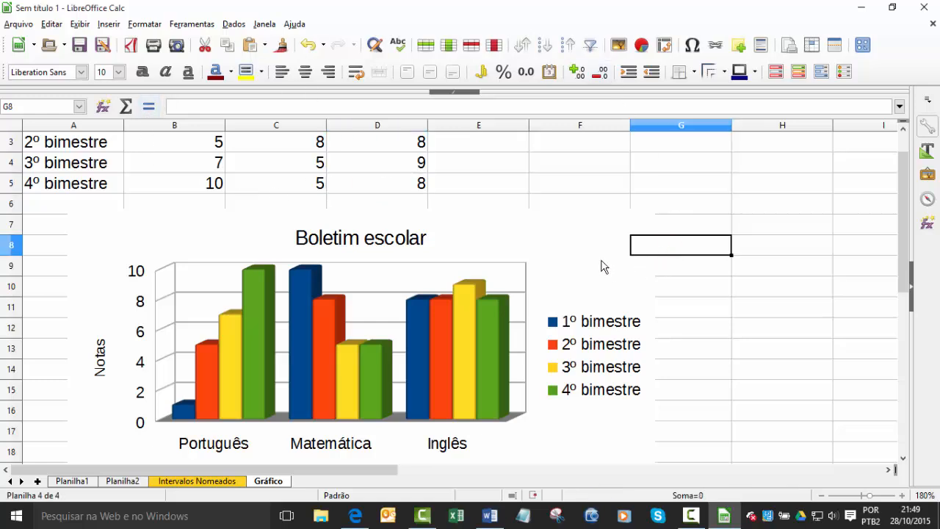
{"action": "left_click", "coordinate": [563, 251]}
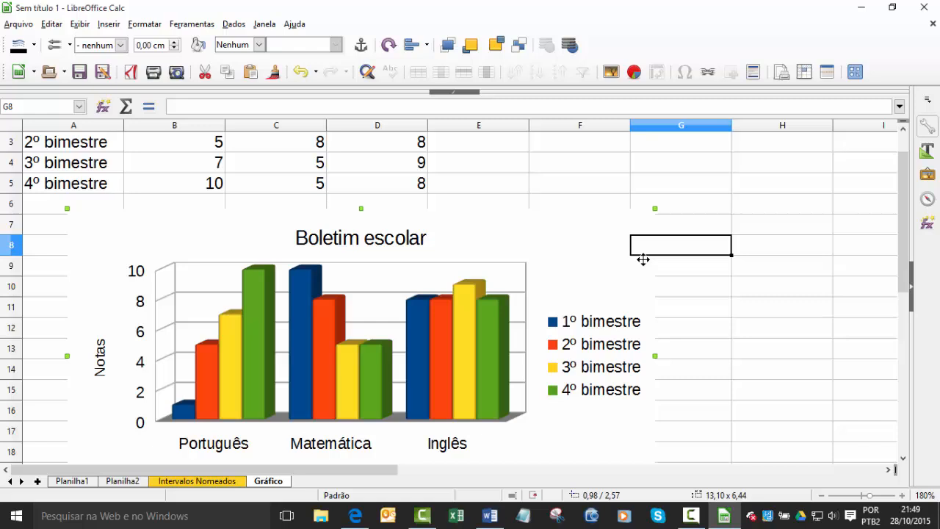
- Open the "Boletim escolar" chart for editing to view its chart tools, and leave chart editing by selecting cell H6
{"action": "double_click", "coordinate": [563, 222]}
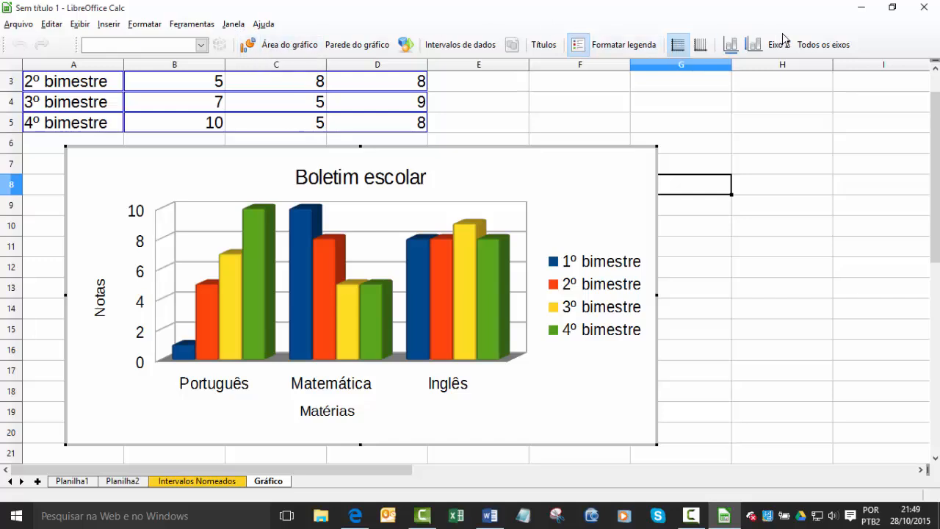
{"action": "left_click", "coordinate": [771, 146]}
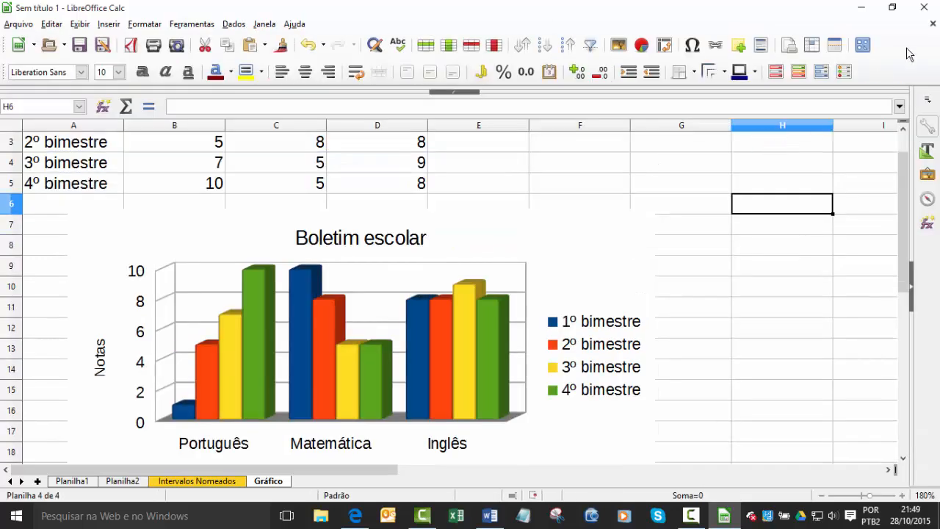
{"action": "left_click", "coordinate": [814, 202]}
- Add a new sheet after the Gráfico sheet and select its cell A1
{"action": "left_click", "coordinate": [37, 481]}
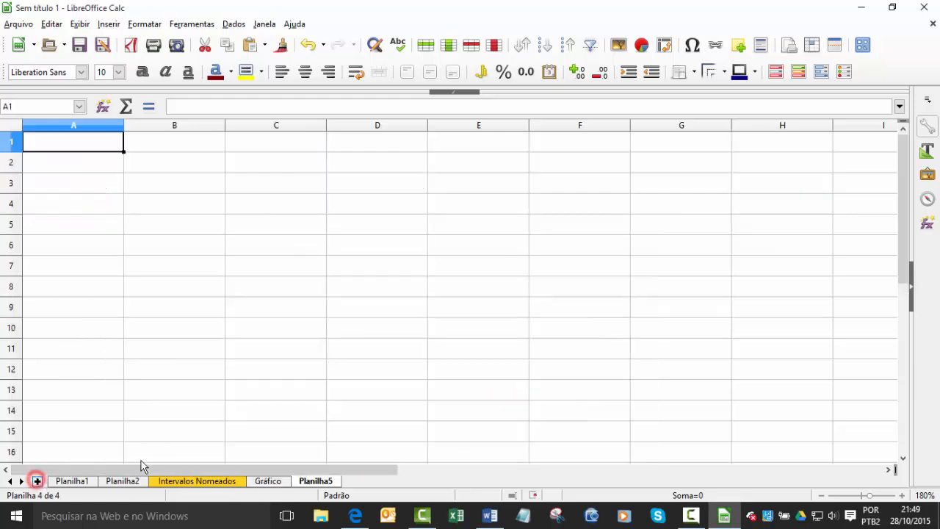
{"action": "left_click", "coordinate": [198, 286]}
{"action": "left_click", "coordinate": [108, 169]}
{"action": "left_click", "coordinate": [83, 149]}
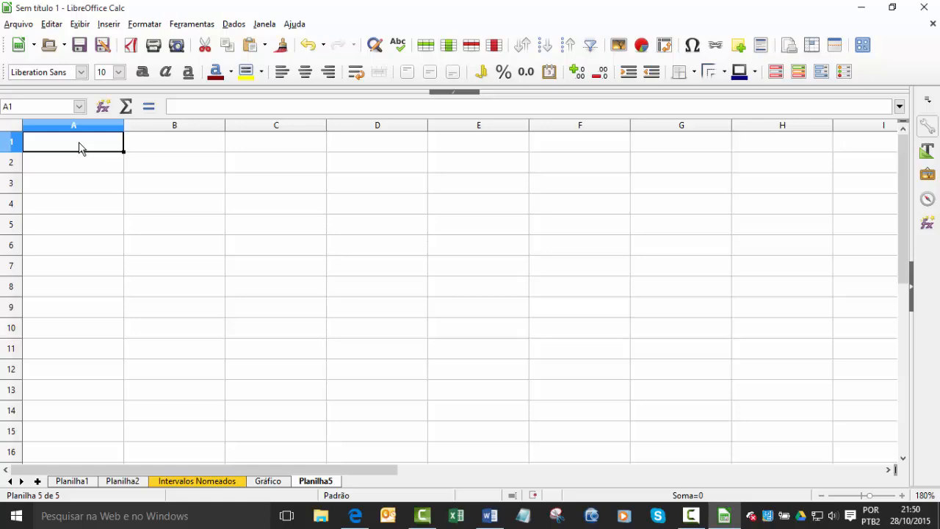
- Jump to the last row and last column of the empty sheet to check its limits, and return to cell A1
{"action": "key", "text": "ctrl+Down"}
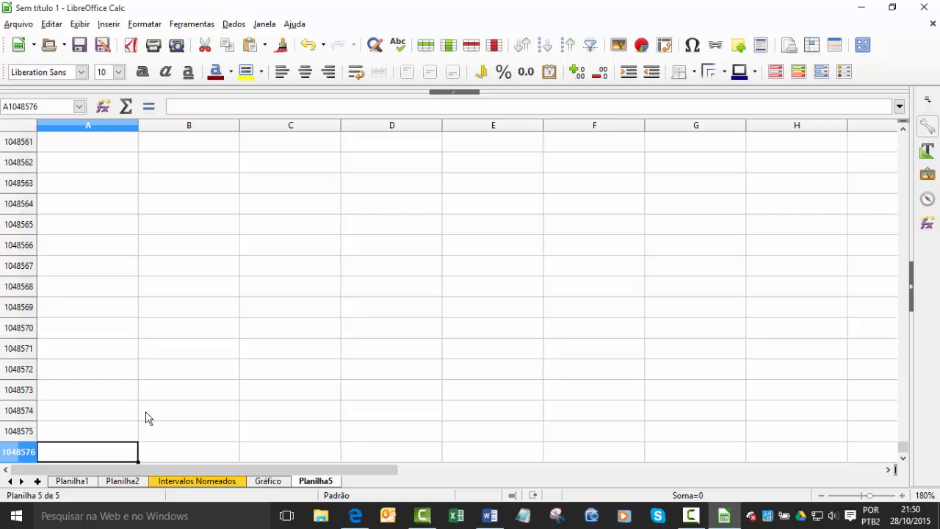
{"action": "key", "text": "ctrl+Right"}
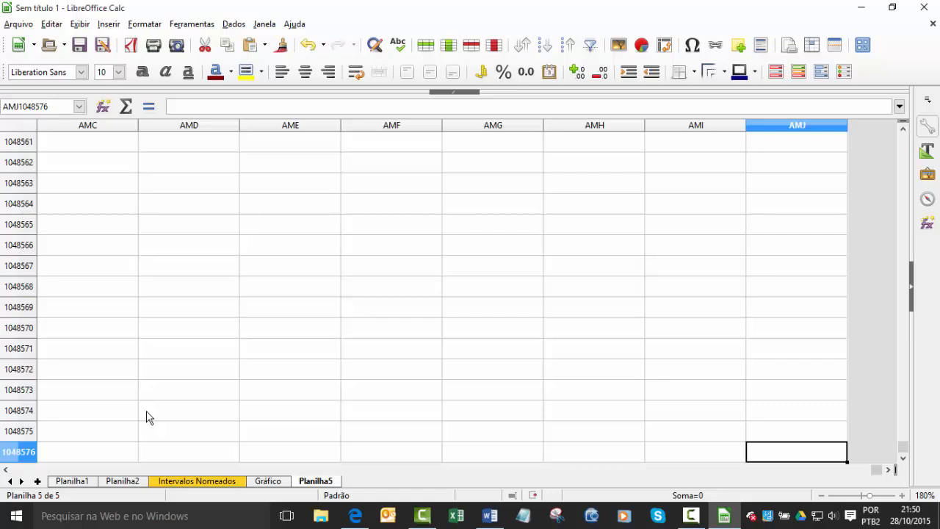
{"action": "key", "text": "ctrl+Home"}
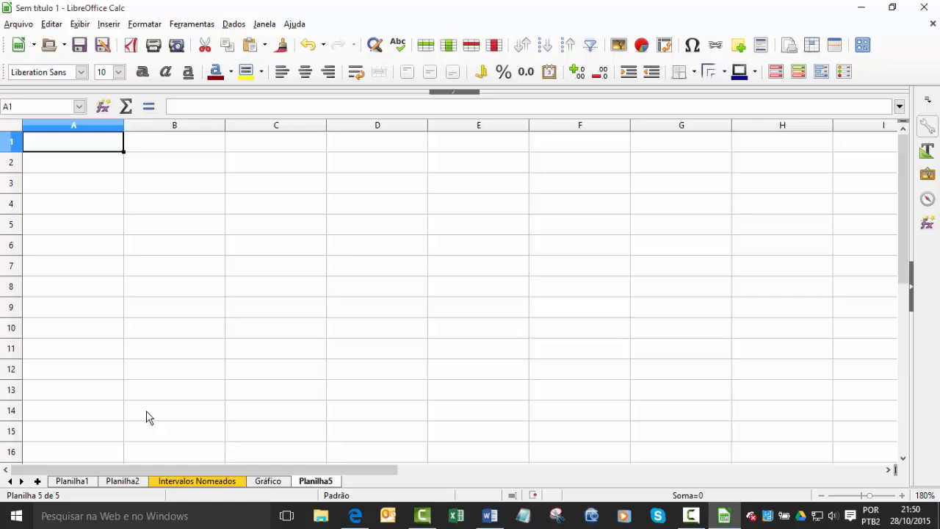
- Enter "as" in A1 and "s" in A2 to A5, select the entire sheet to check its dimensions, and end on cell D8
{"action": "type", "text": "as"}
{"action": "key", "text": "Return"}
{"action": "type", "text": "s"}
{"action": "key", "text": "Return"}
{"action": "type", "text": "s s s"}
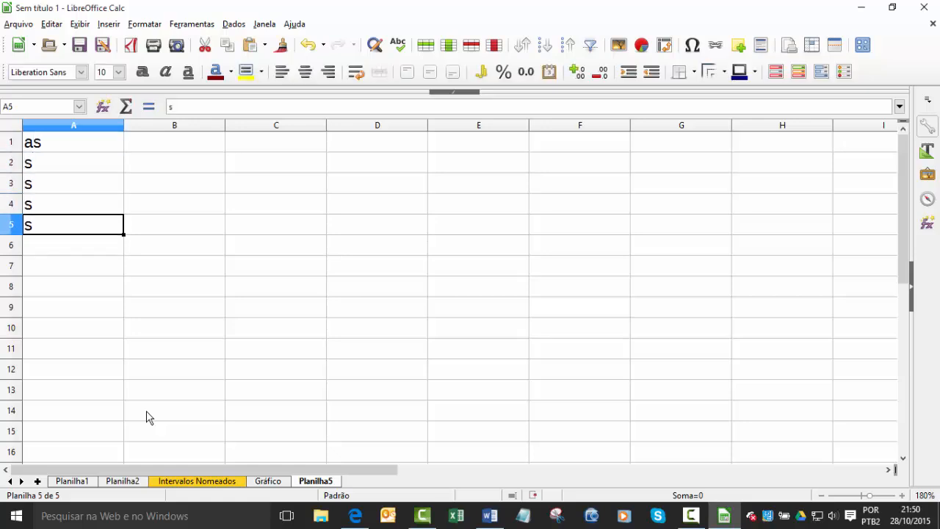
{"action": "key", "text": "ctrl+a"}
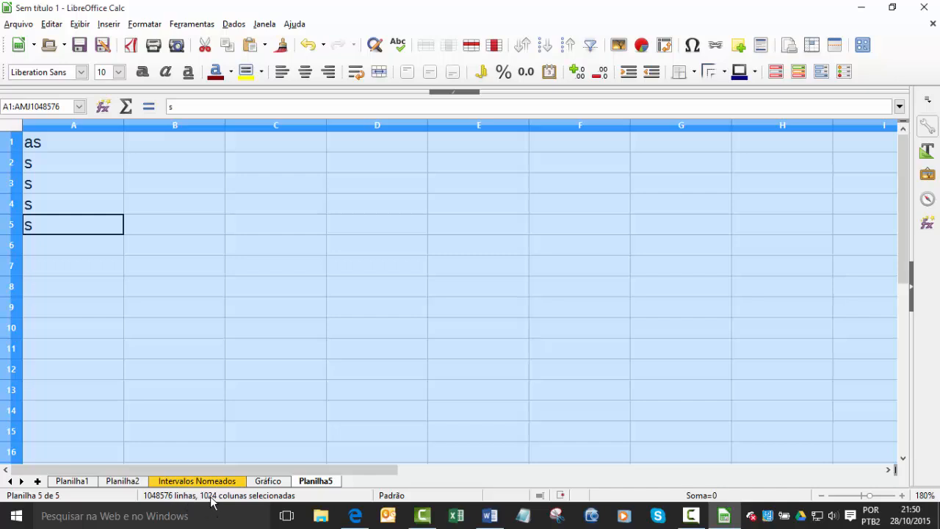
{"action": "left_click", "coordinate": [404, 290]}
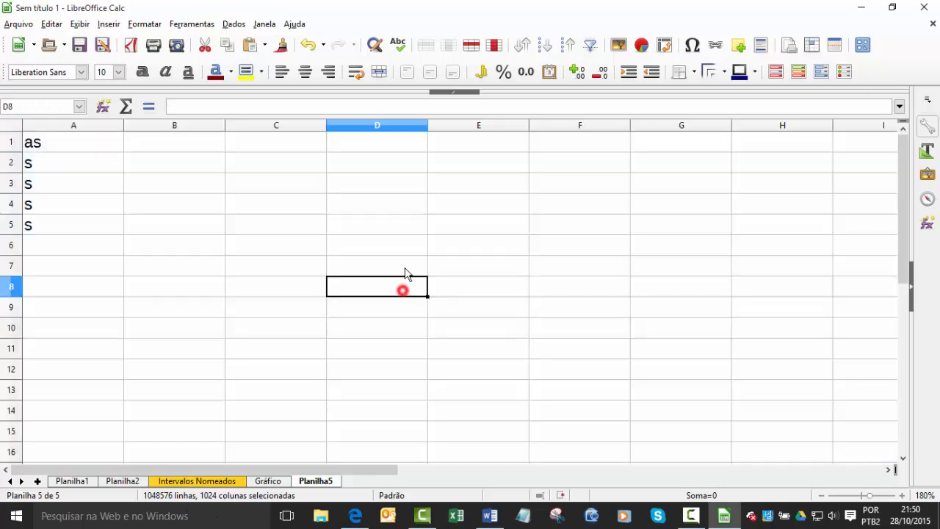
- Save the workbook in the TEMP folder as "Dicas complementares" in ODF spreadsheet (.ods) format, and close it
{"action": "left_click", "coordinate": [78, 44]}
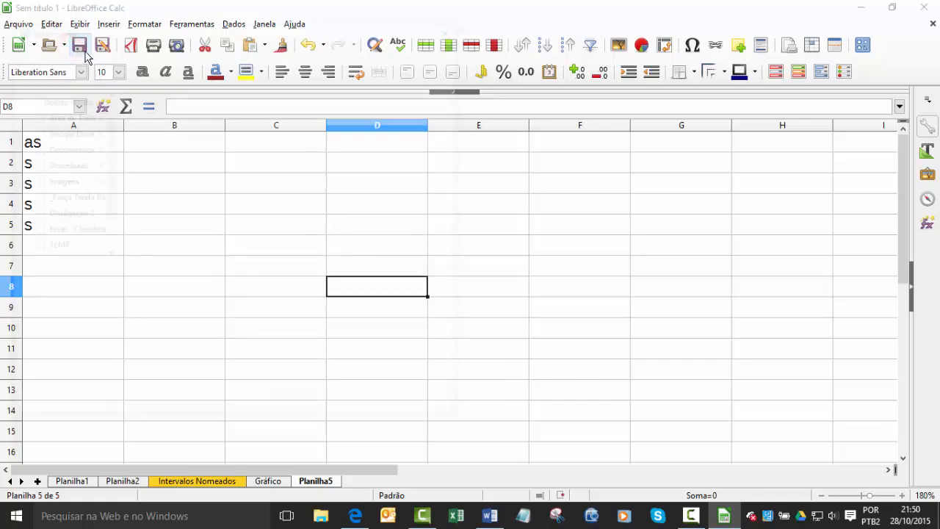
{"action": "left_click", "coordinate": [196, 129]}
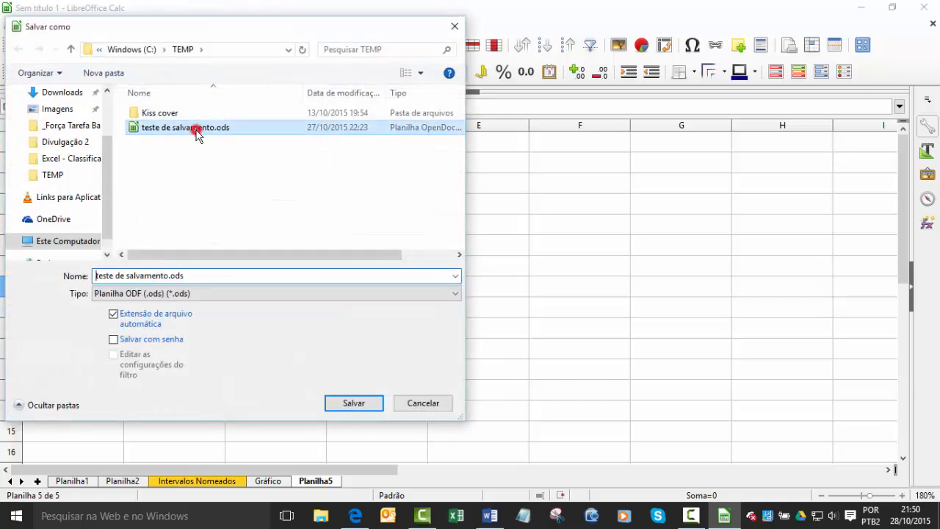
{"action": "left_click", "coordinate": [154, 274]}
{"action": "left_click", "coordinate": [186, 276]}
{"action": "left_click_drag", "start_coordinate": [218, 275], "coordinate": [38, 279]}
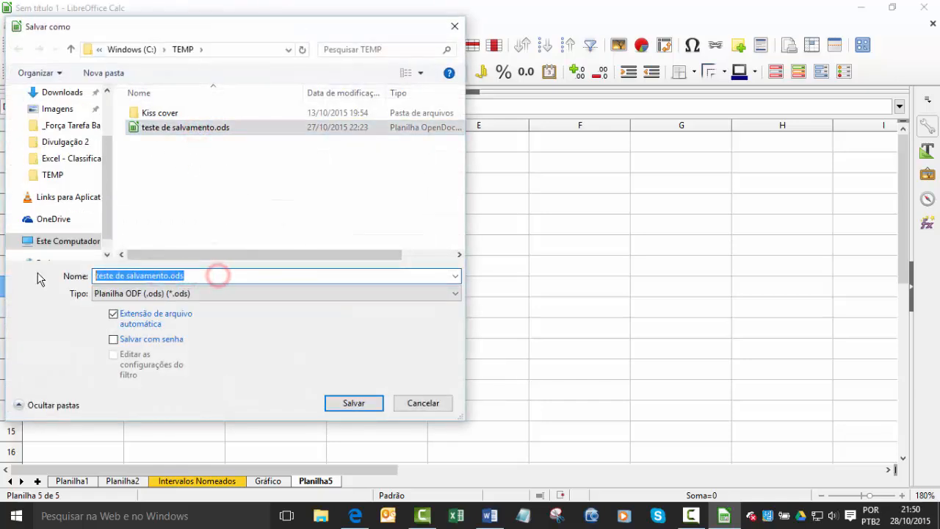
{"action": "type", "text": "Dicas complementares"}
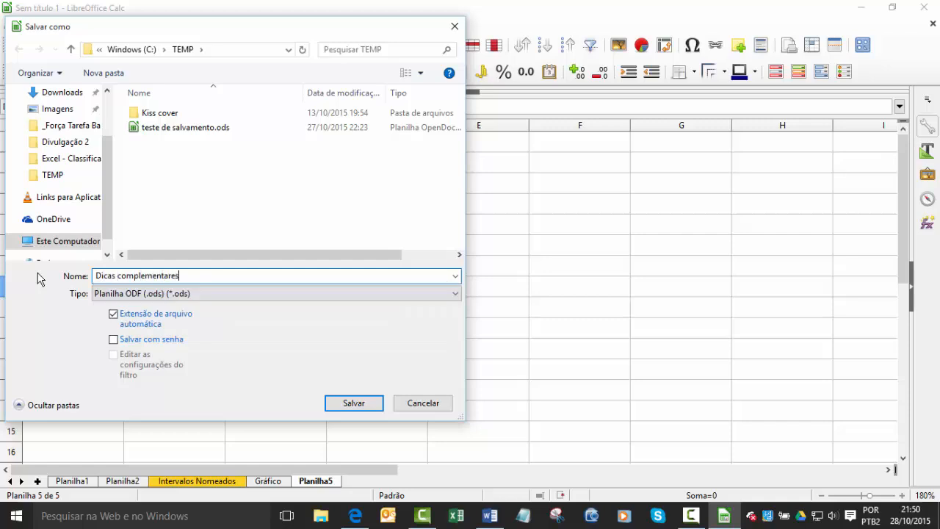
{"action": "left_click", "coordinate": [373, 405]}
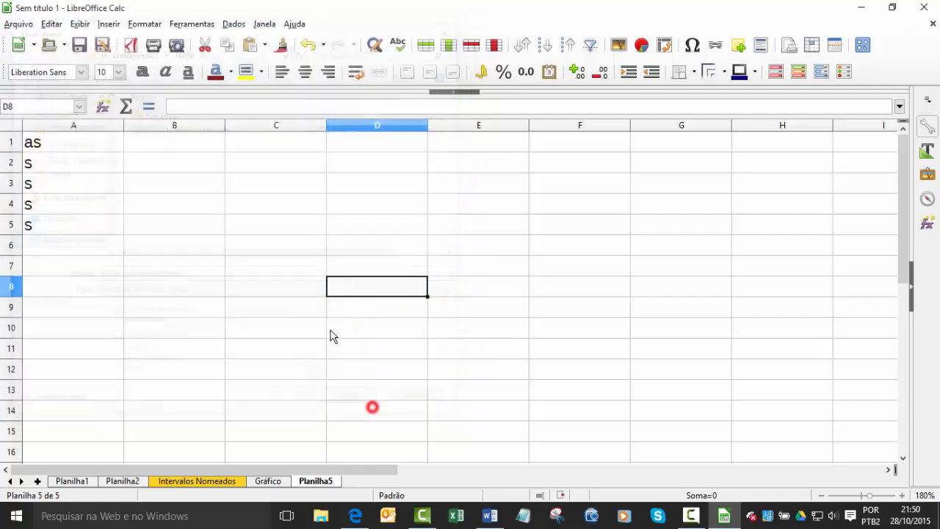
{"action": "left_click", "coordinate": [215, 224]}
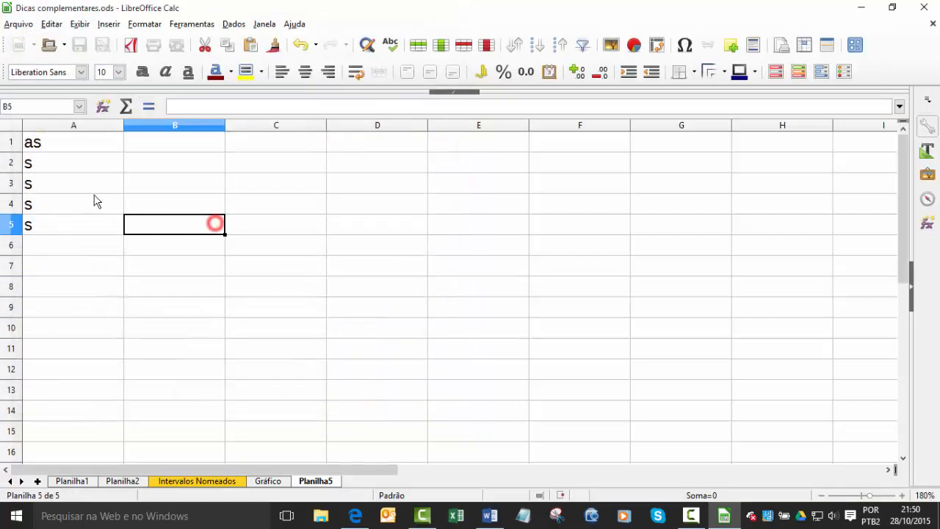
{"action": "left_click", "coordinate": [923, 7]}
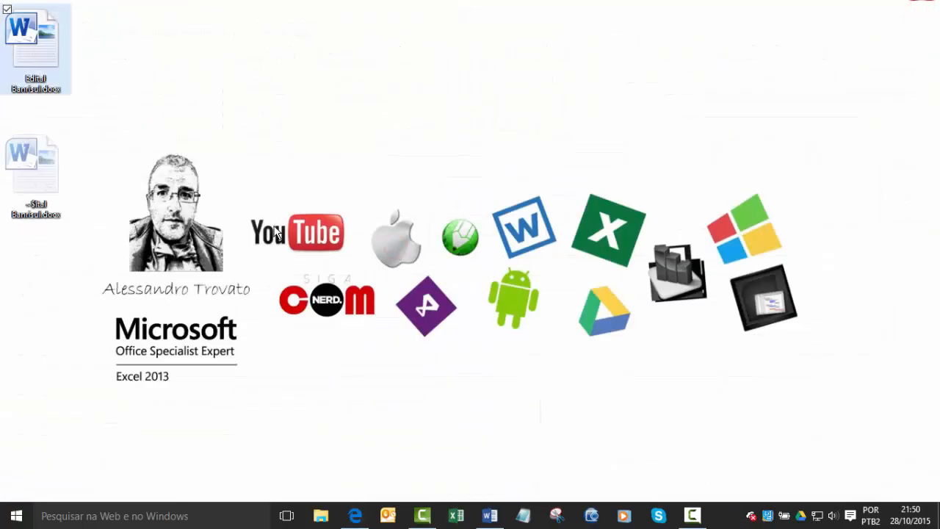
- Switch to Edital Banrisul.docx in Word and highlight "Gráficos" in yellow in the BrOffice Calc topic list
{"action": "left_click", "coordinate": [491, 514]}
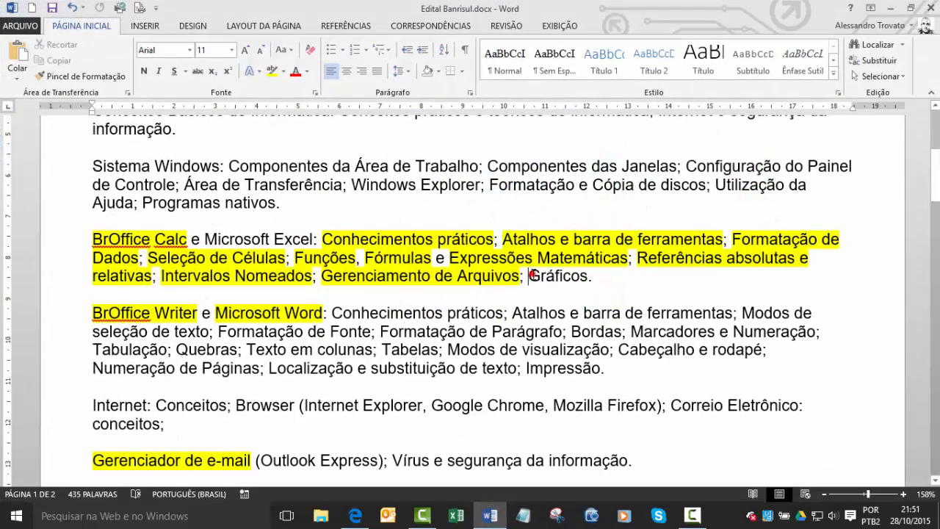
{"action": "left_click_drag", "start_coordinate": [528, 275], "coordinate": [588, 277]}
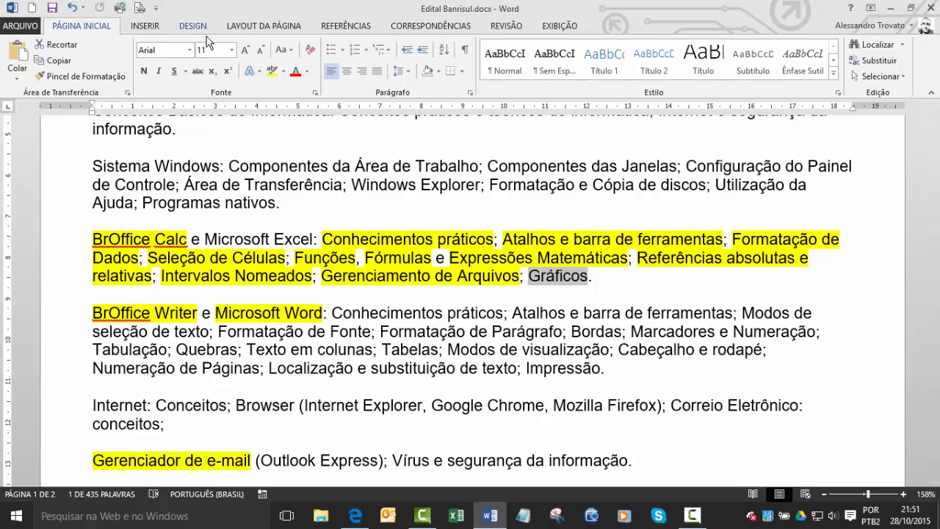
{"action": "left_click", "coordinate": [271, 71]}
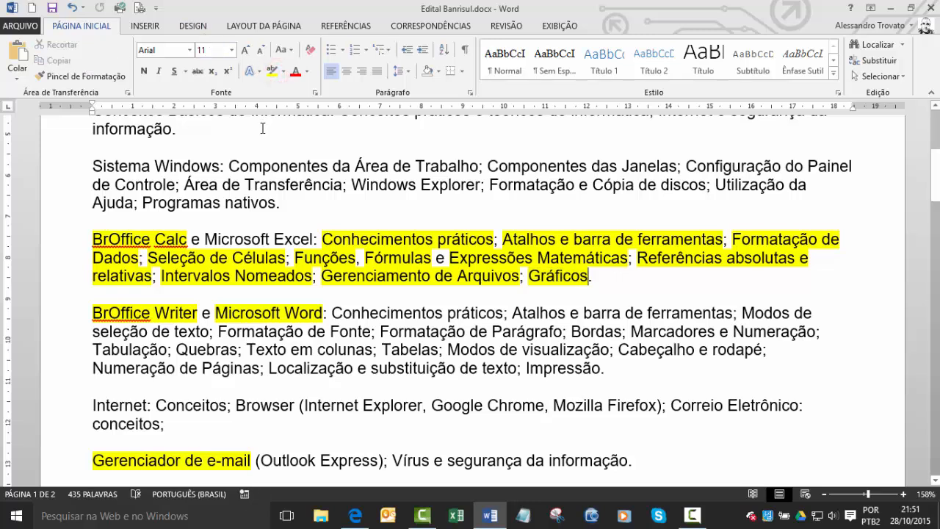